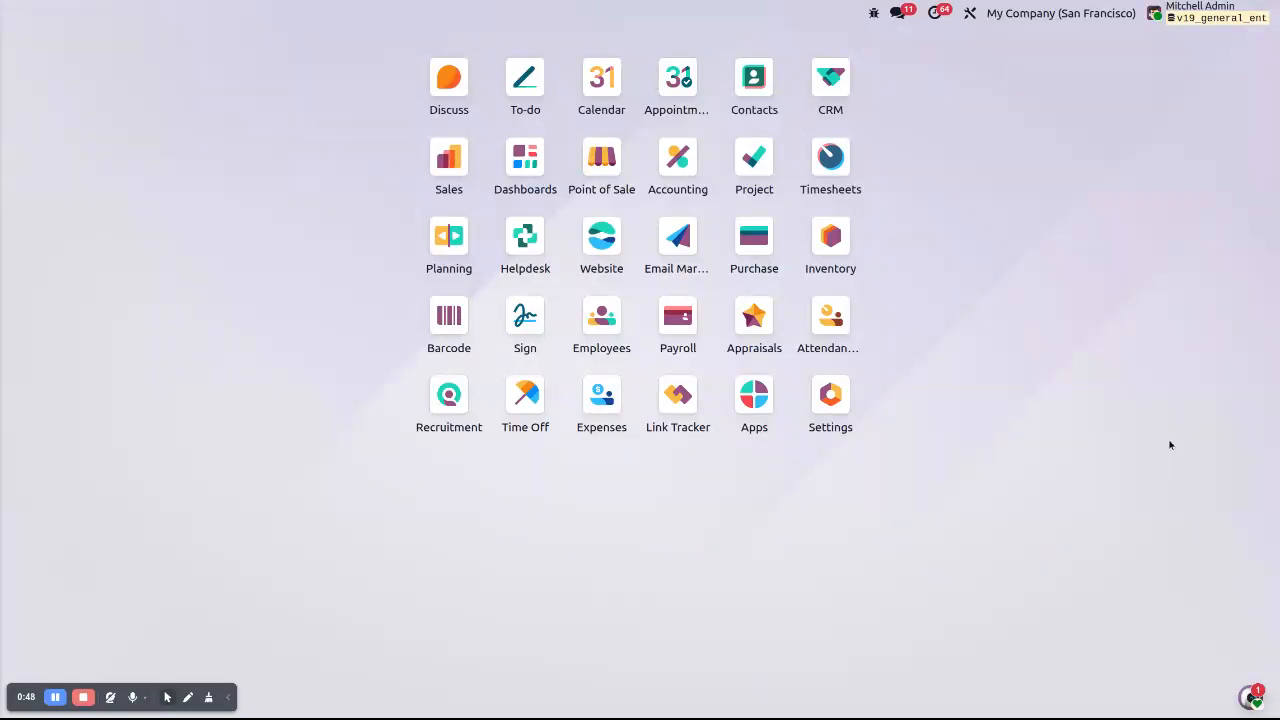
Open the general settings and check the Developer Tools section for the developer mode options
{"action": "left_click", "coordinate": [830, 428]}
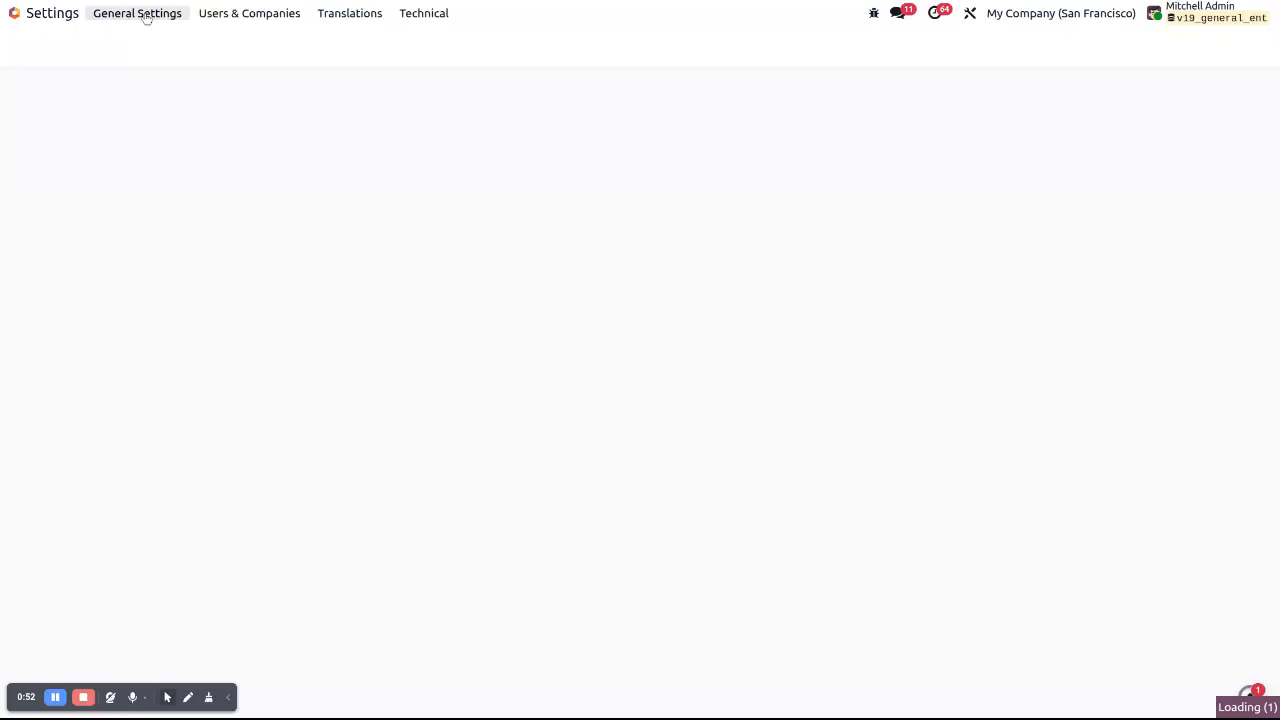
{"action": "scroll", "coordinate": [495, 375], "scroll_direction": "down", "scroll_amount": 15}
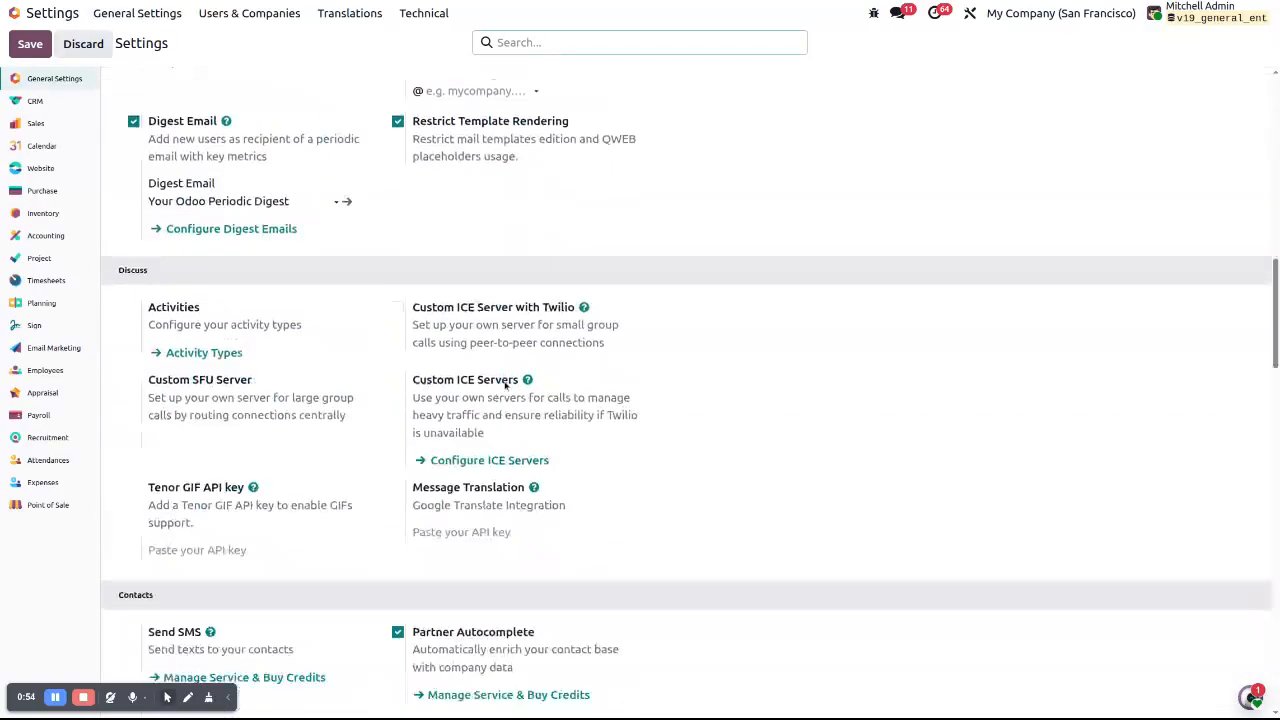
{"action": "scroll", "coordinate": [505, 392], "scroll_direction": "down", "scroll_amount": 15}
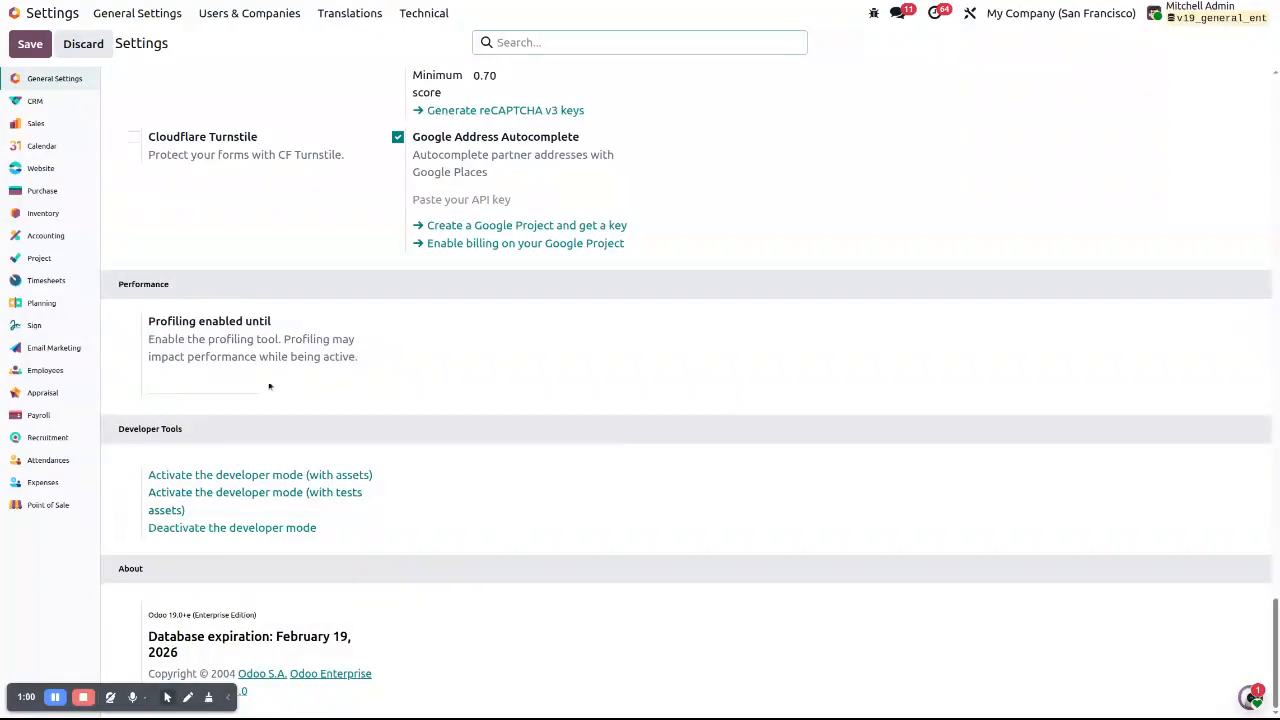
{"action": "left_click", "coordinate": [875, 15]}
{"action": "left_click", "coordinate": [875, 15]}
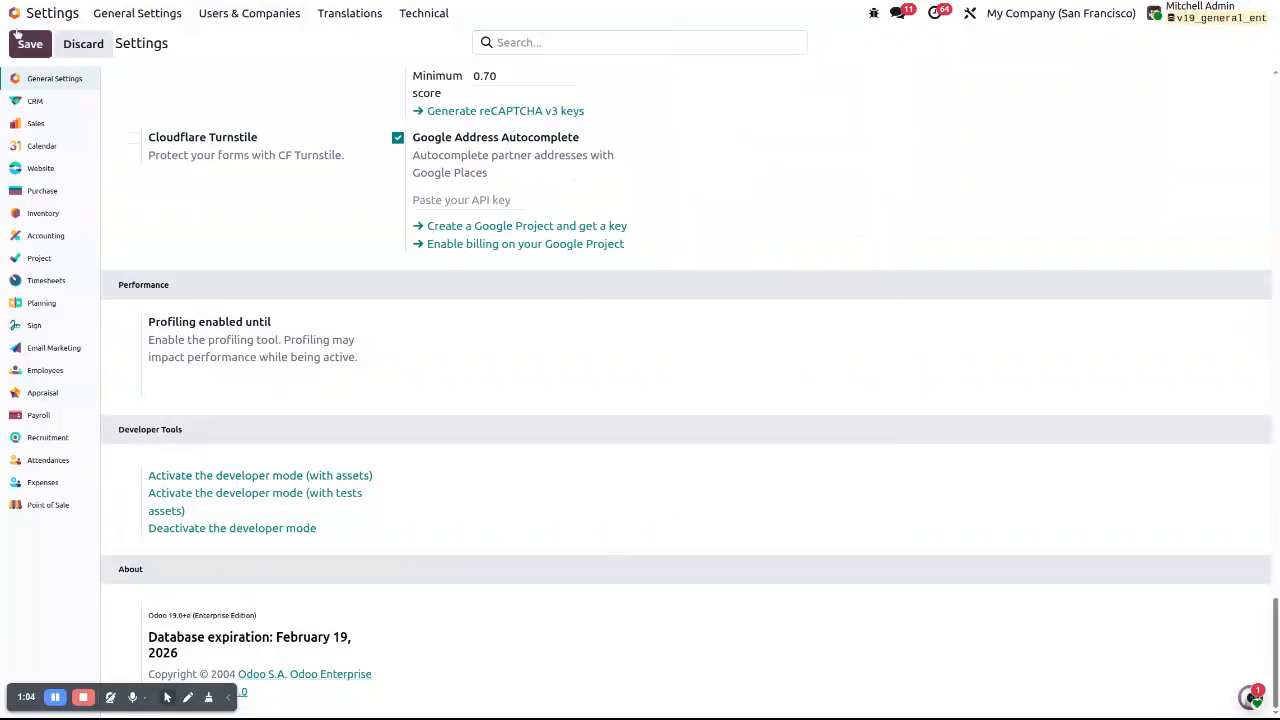
{"action": "left_click", "coordinate": [263, 17]}
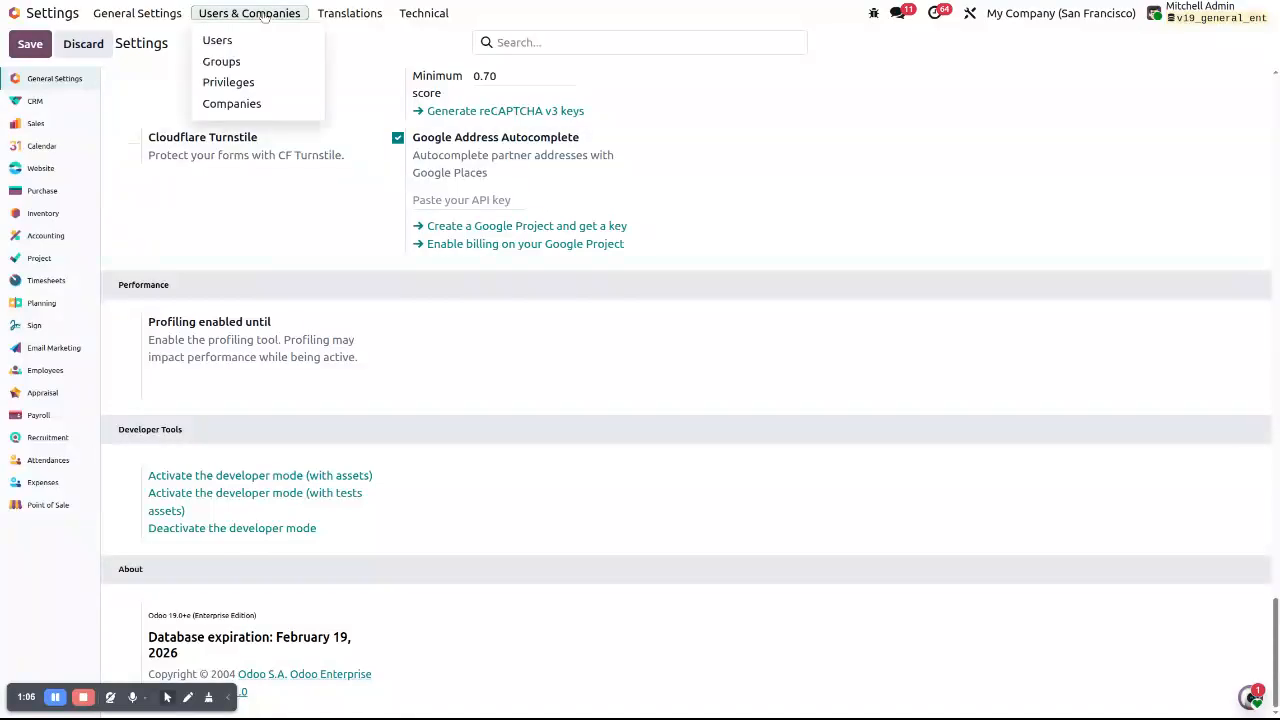
{"action": "left_click", "coordinate": [214, 64]}
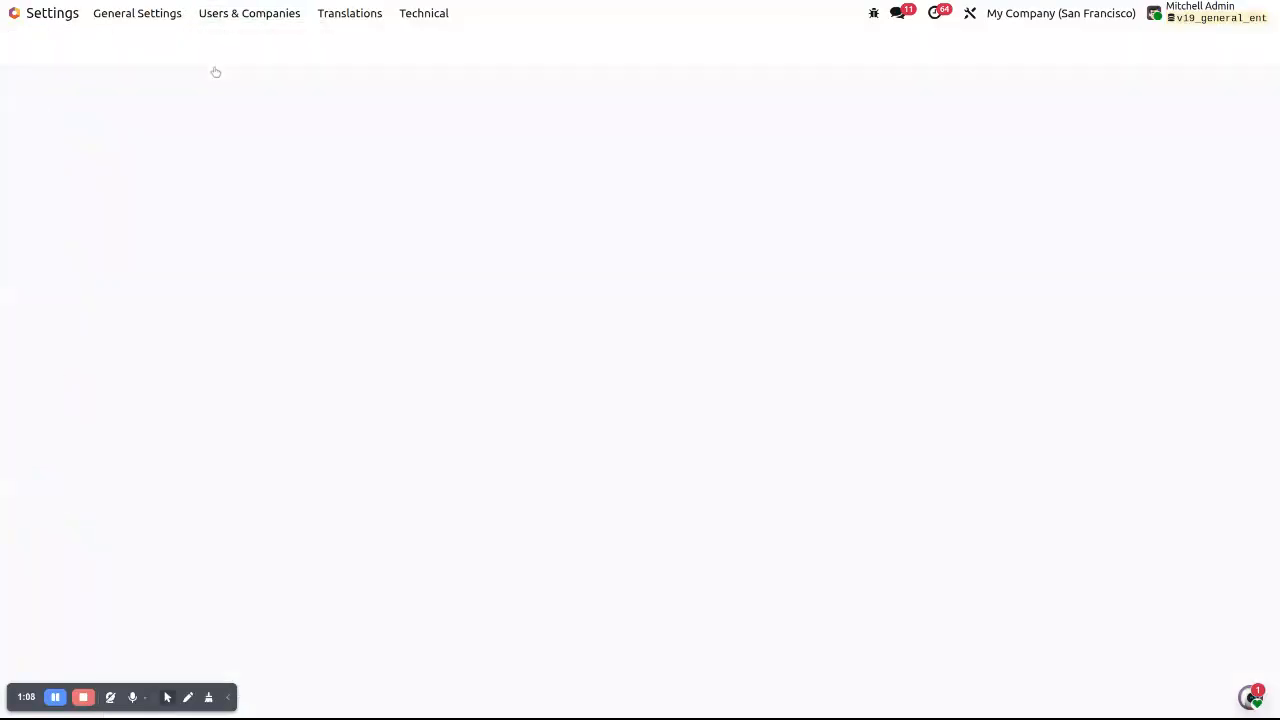
{"action": "left_click", "coordinate": [200, 24]}
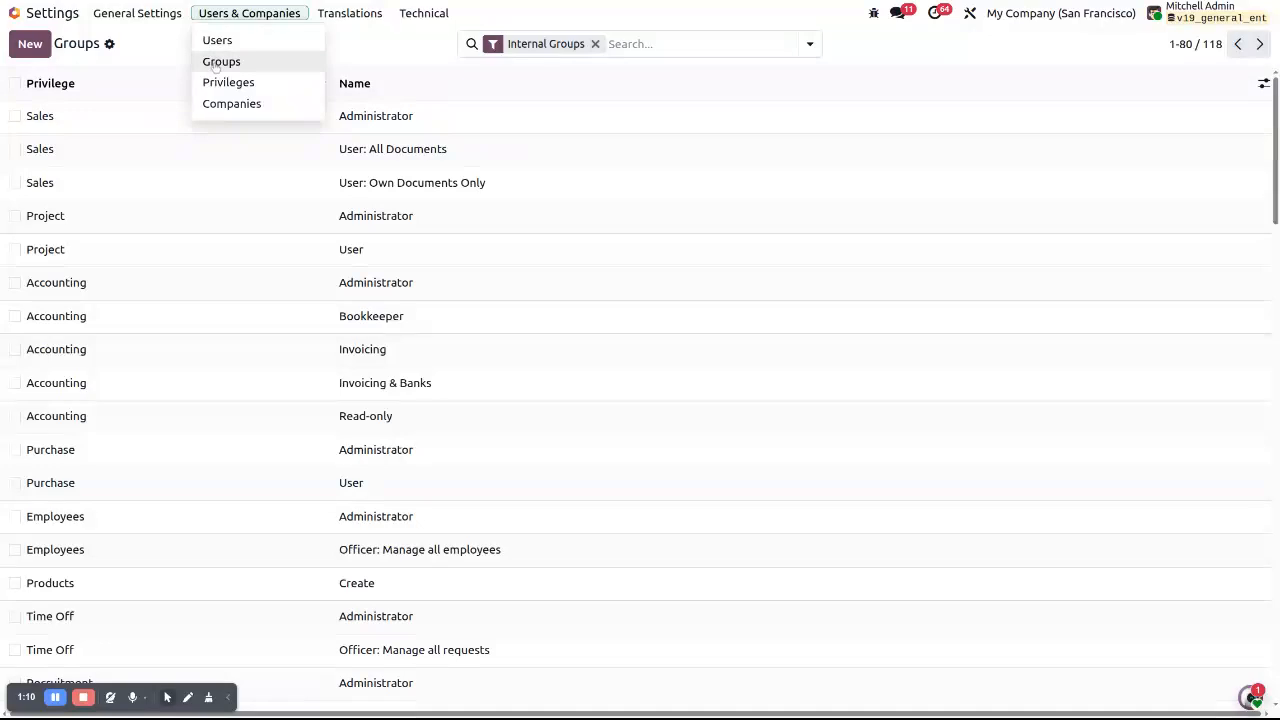
{"action": "left_click", "coordinate": [30, 44]}
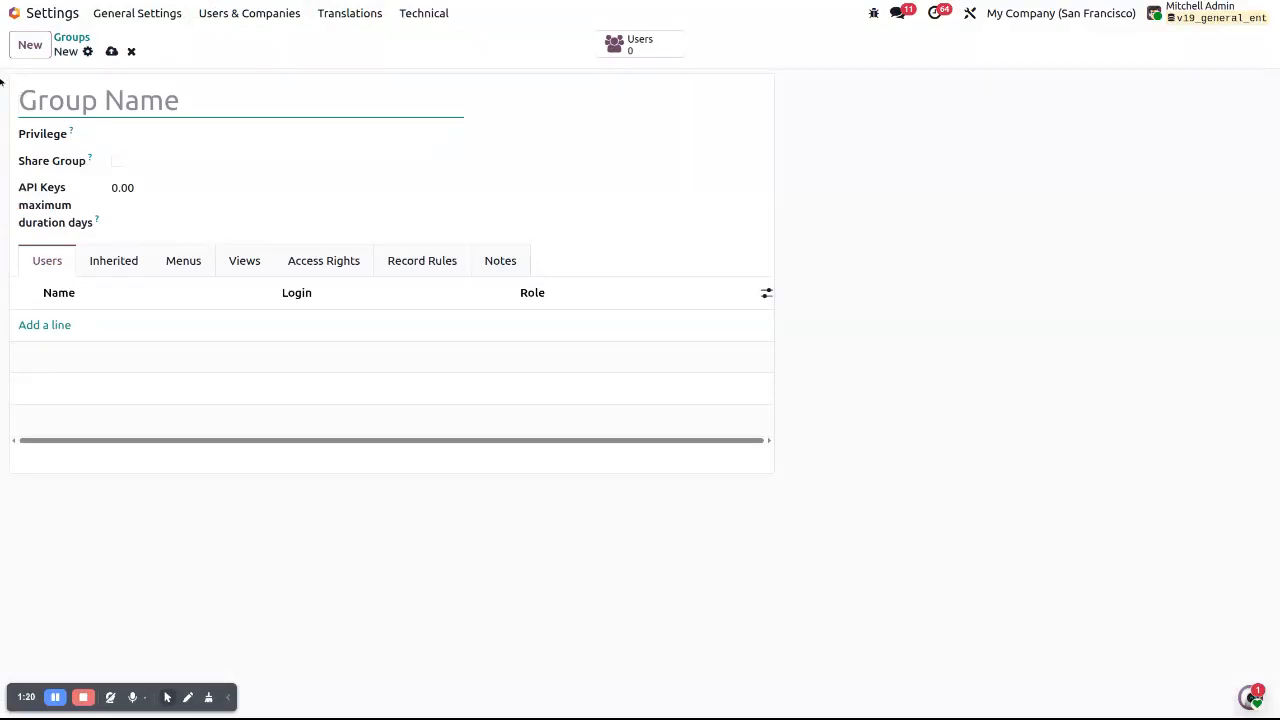
Open the Apple Pie product from the Sales product catalogue and examine its Sales Price field
{"action": "left_click", "coordinate": [14, 13]}
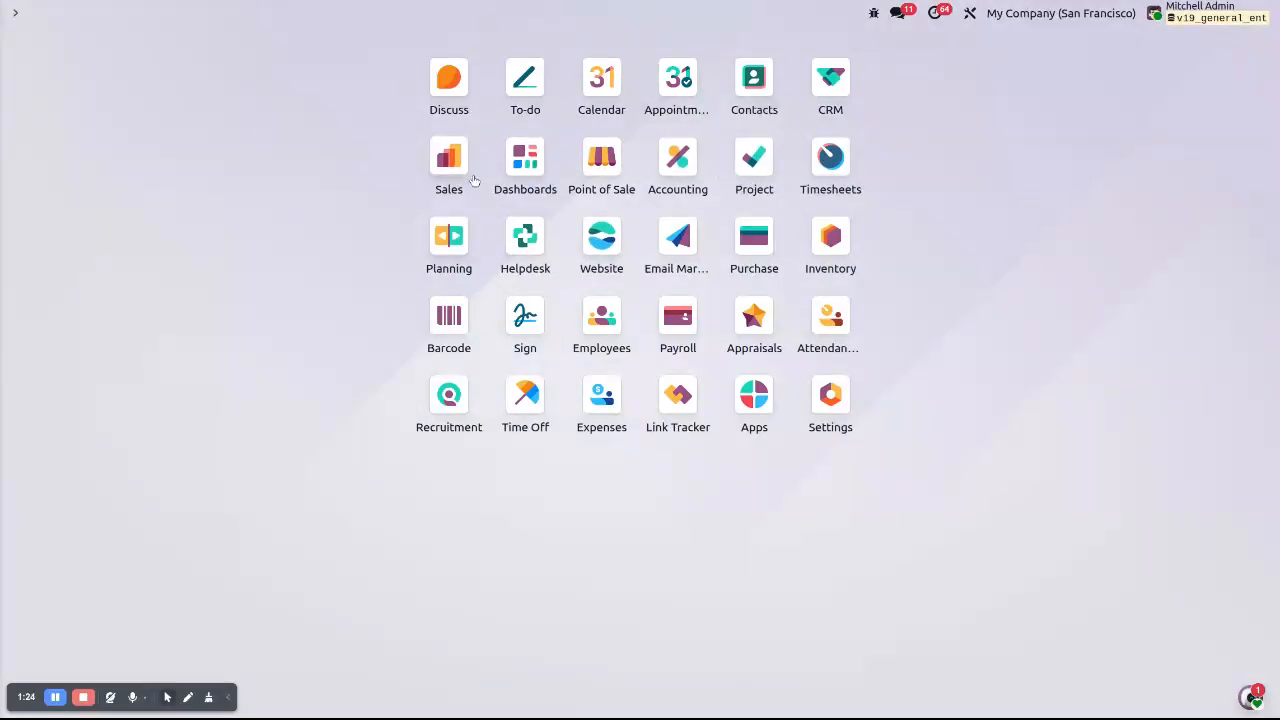
{"action": "left_click", "coordinate": [447, 168]}
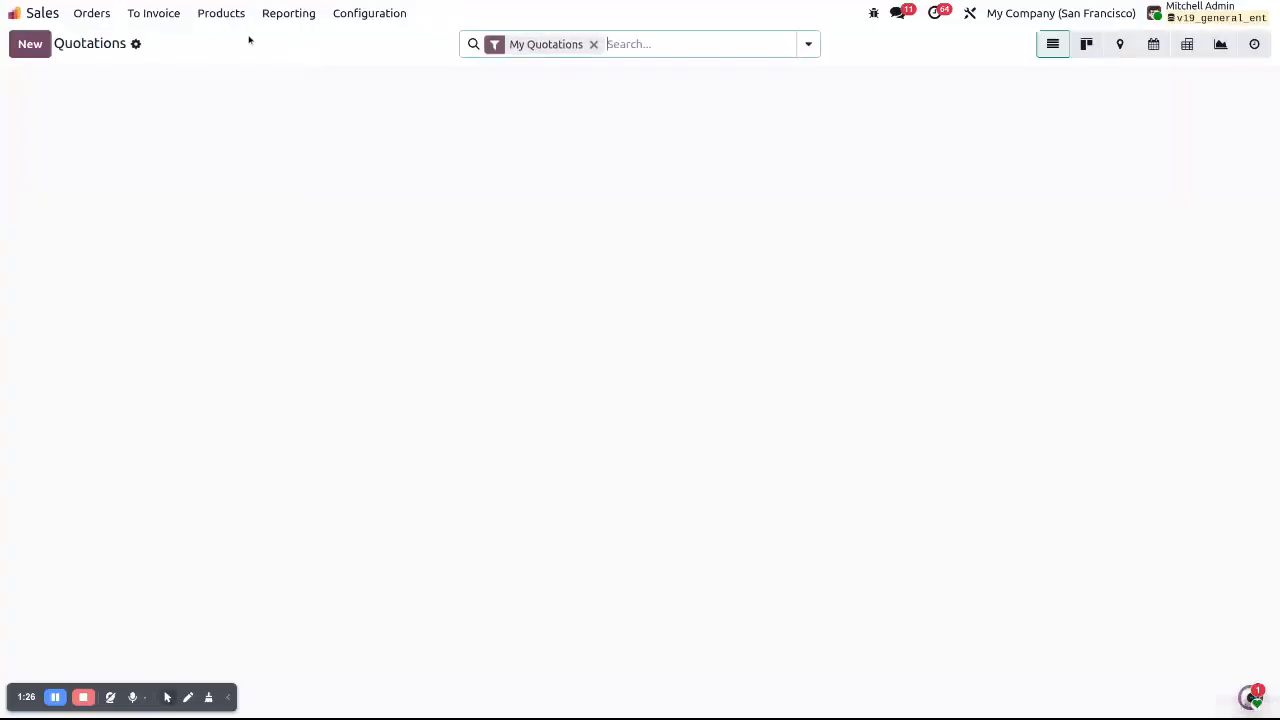
{"action": "left_click", "coordinate": [222, 13]}
{"action": "left_click", "coordinate": [225, 42]}
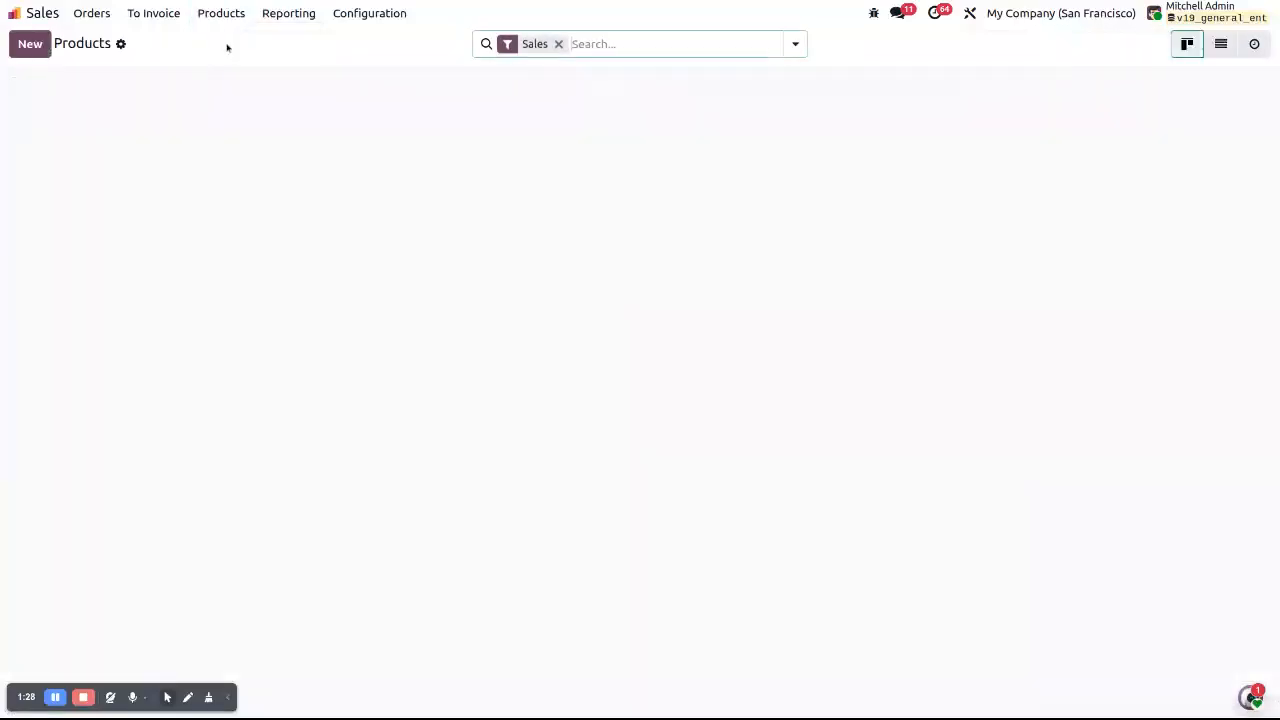
{"action": "left_click", "coordinate": [341, 133]}
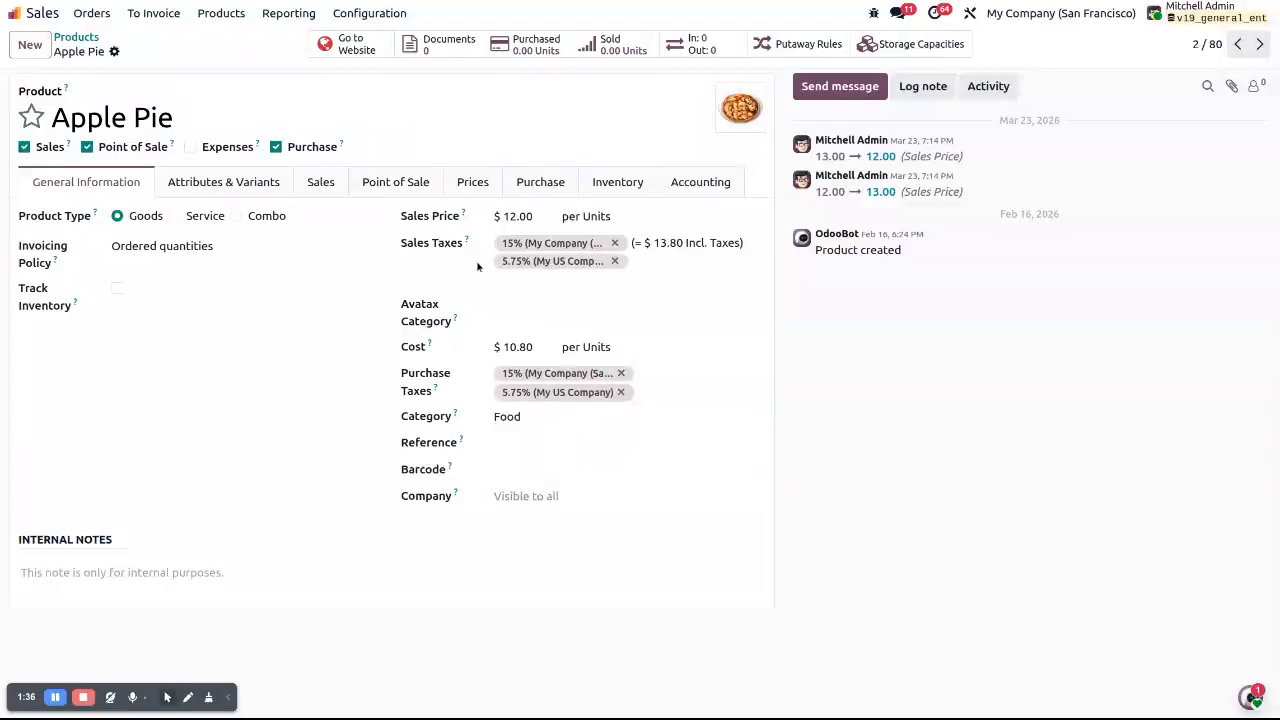
{"action": "mouse_move", "coordinate": [466, 215]}
Return to the user groups in Settings and start a new group record
{"action": "left_click", "coordinate": [14, 13]}
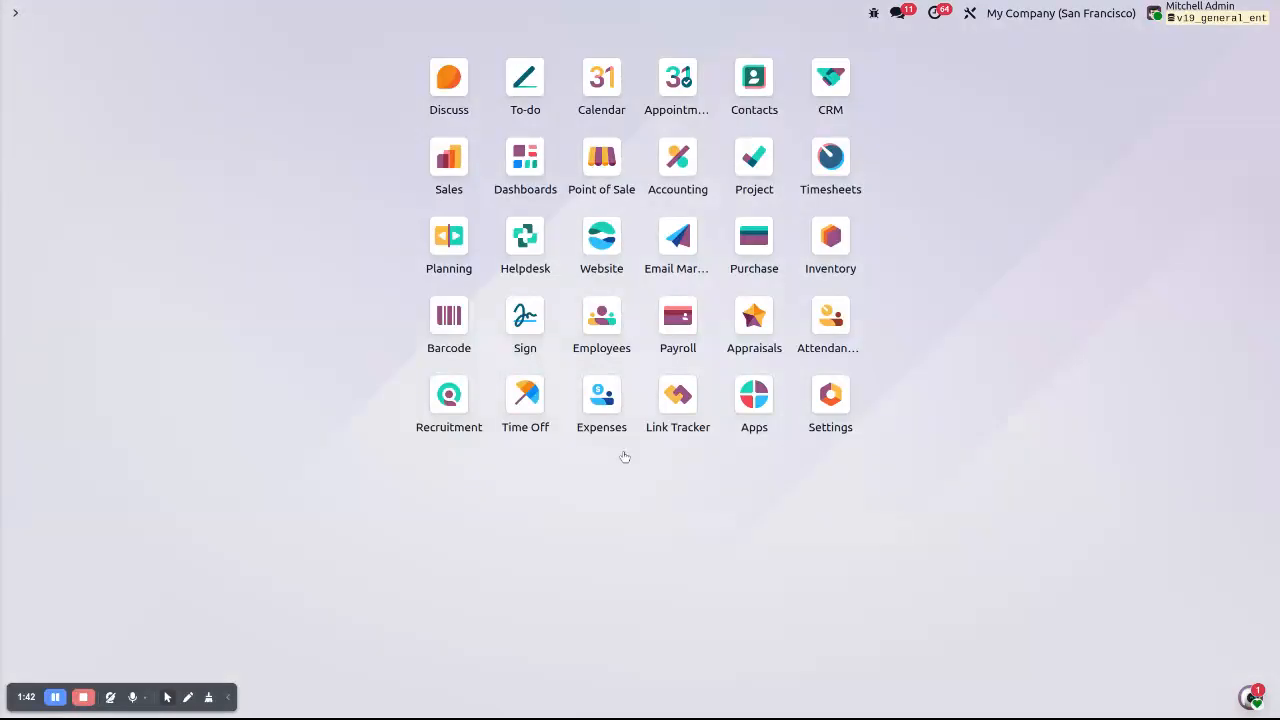
{"action": "left_click", "coordinate": [827, 418]}
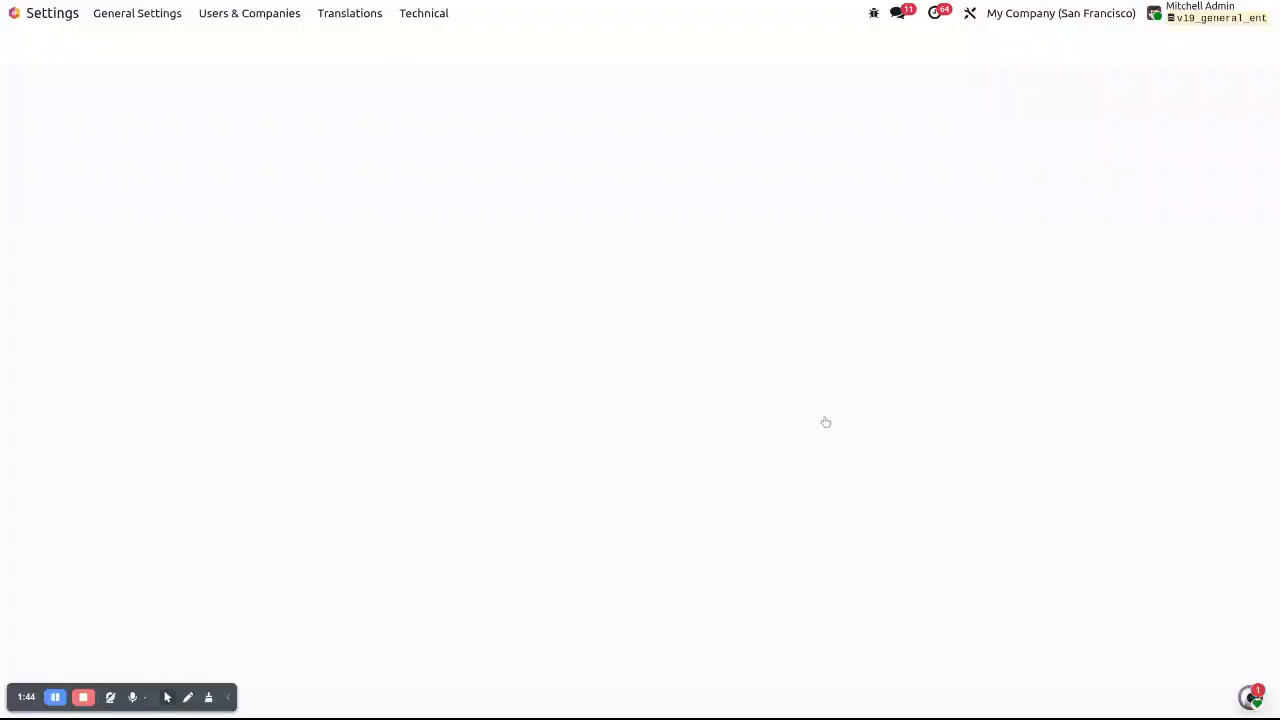
{"action": "left_click", "coordinate": [231, 14]}
{"action": "left_click", "coordinate": [232, 60]}
{"action": "left_click", "coordinate": [28, 46]}
Name the new group "Can See Product Price?" and save it
{"action": "type", "text": "P"}
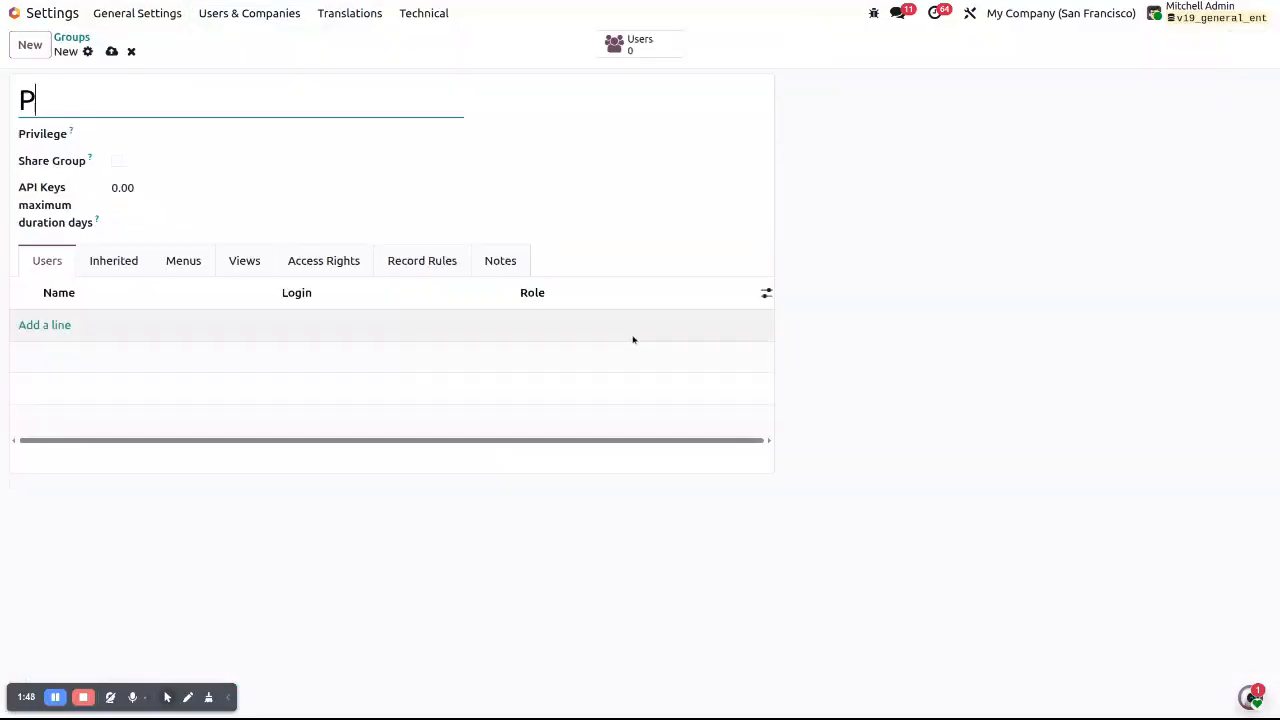
{"action": "type", "text": "roduct Price"}
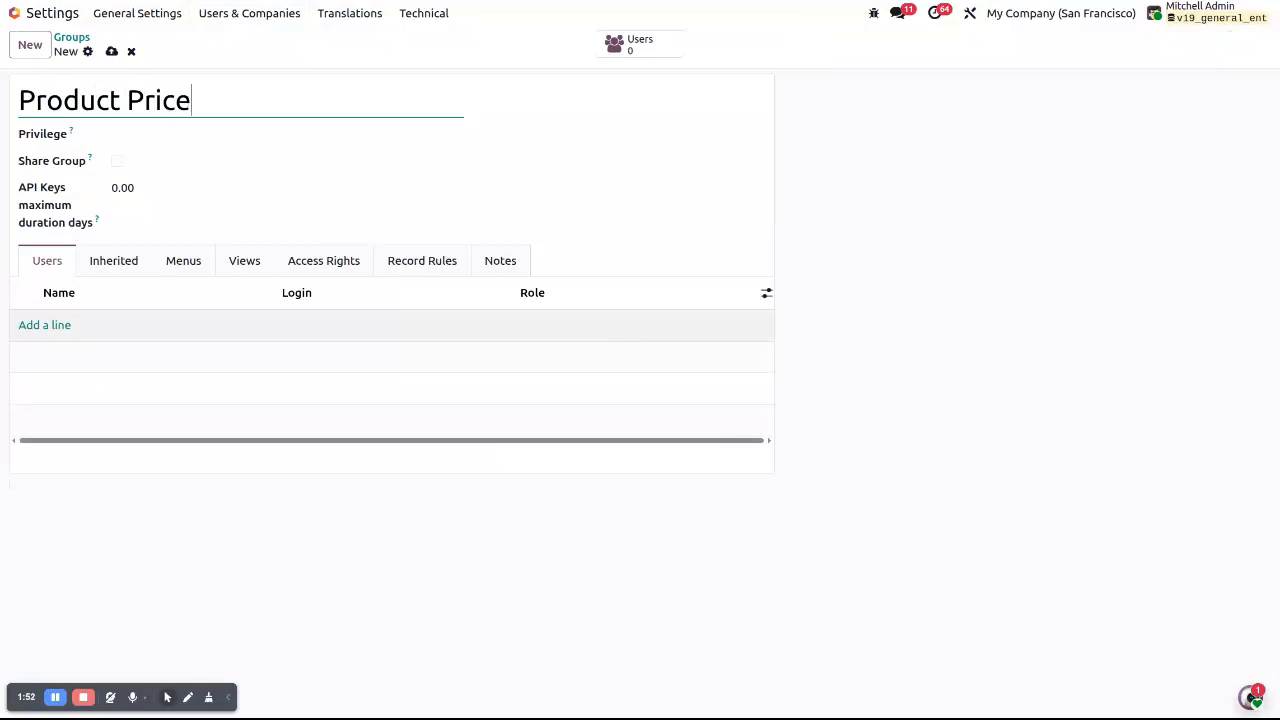
{"action": "type", "text": " Visibi"}
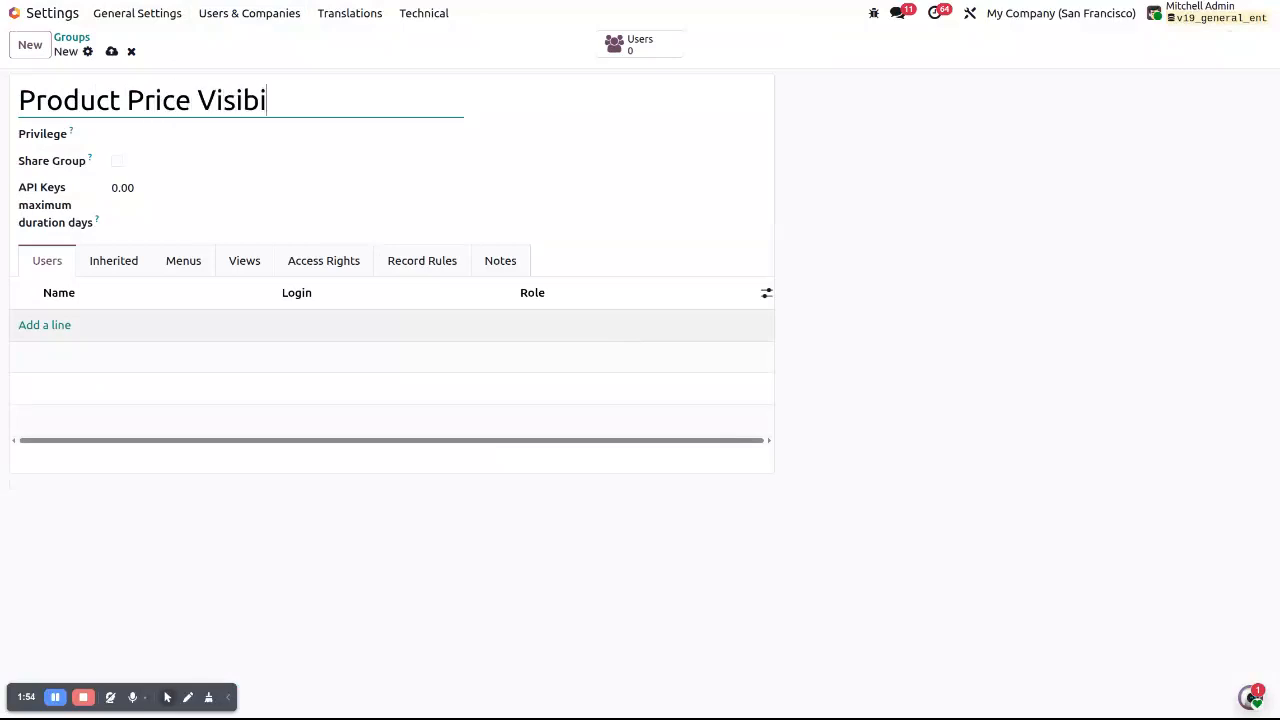
{"action": "type", "text": "lityCan See"}
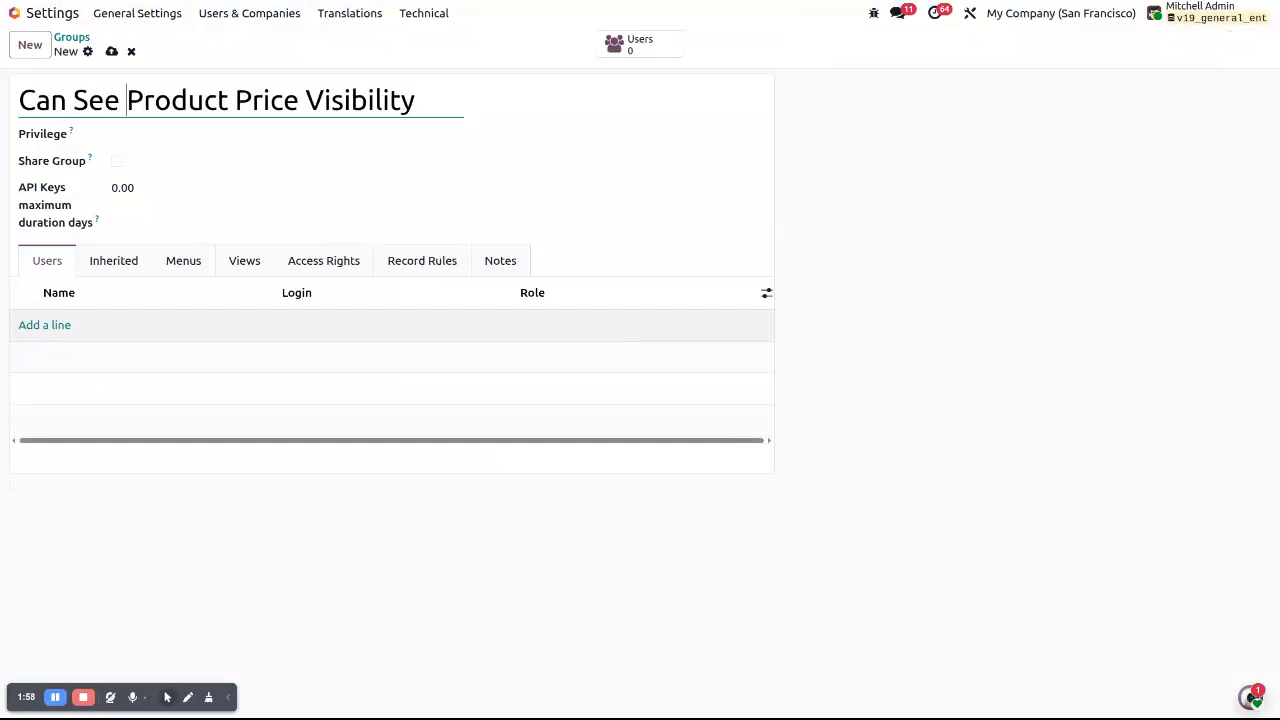
{"action": "key", "text": "ctrl+shift+Left"}
{"action": "key", "text": "BackSpace"}
{"action": "key", "text": "BackSpace"}
{"action": "type", "text": "?"}
{"action": "left_click", "coordinate": [111, 52]}
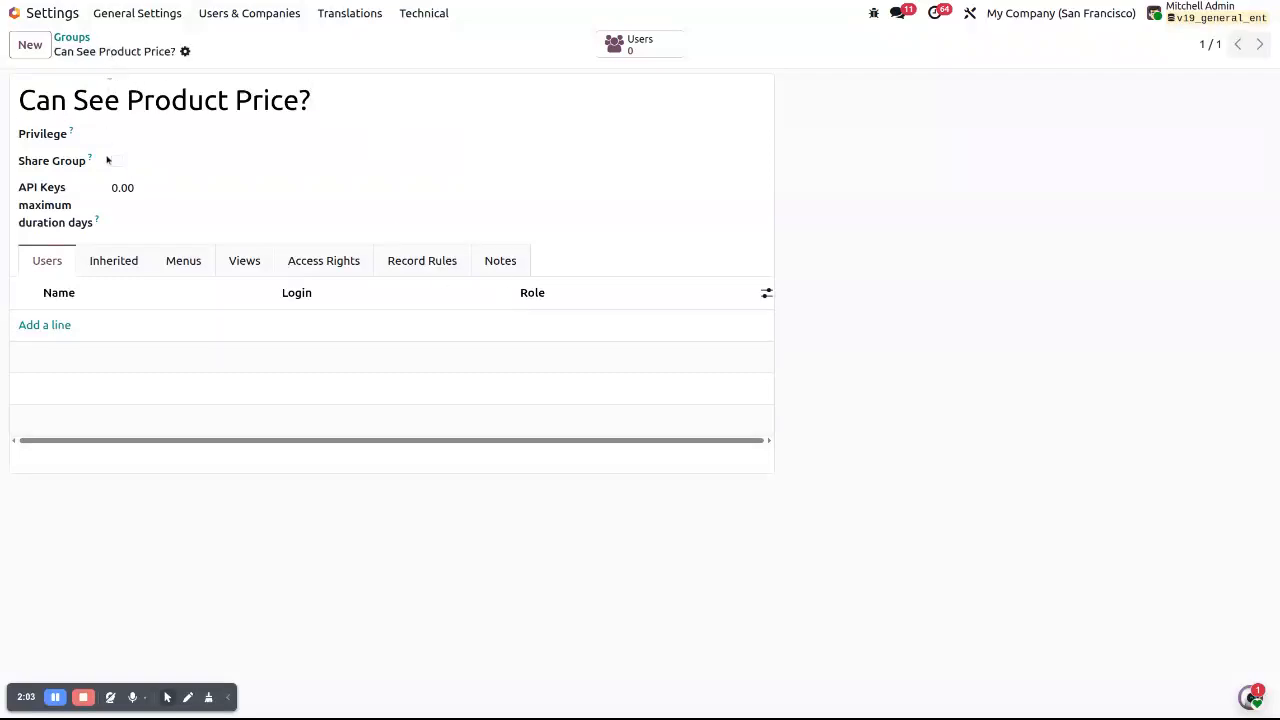
Return to the groups list and search it by group for "prod"
{"action": "left_click", "coordinate": [68, 38]}
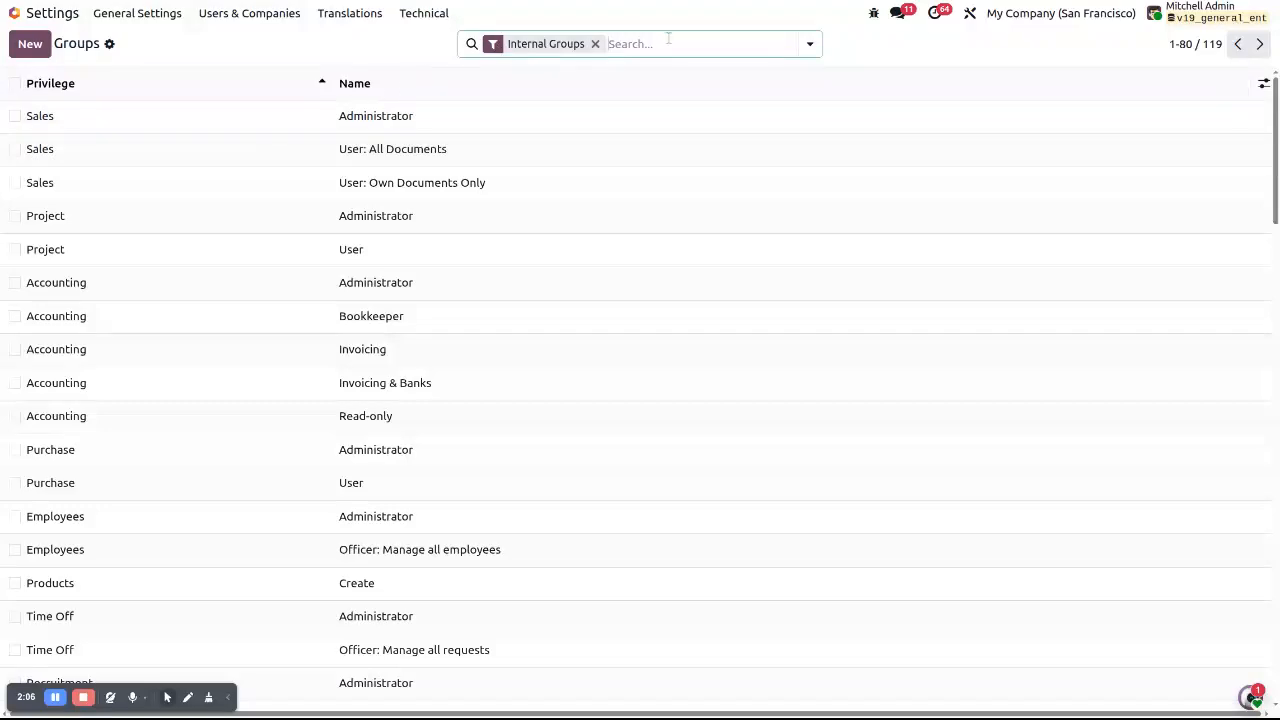
{"action": "type", "text": "prod"}
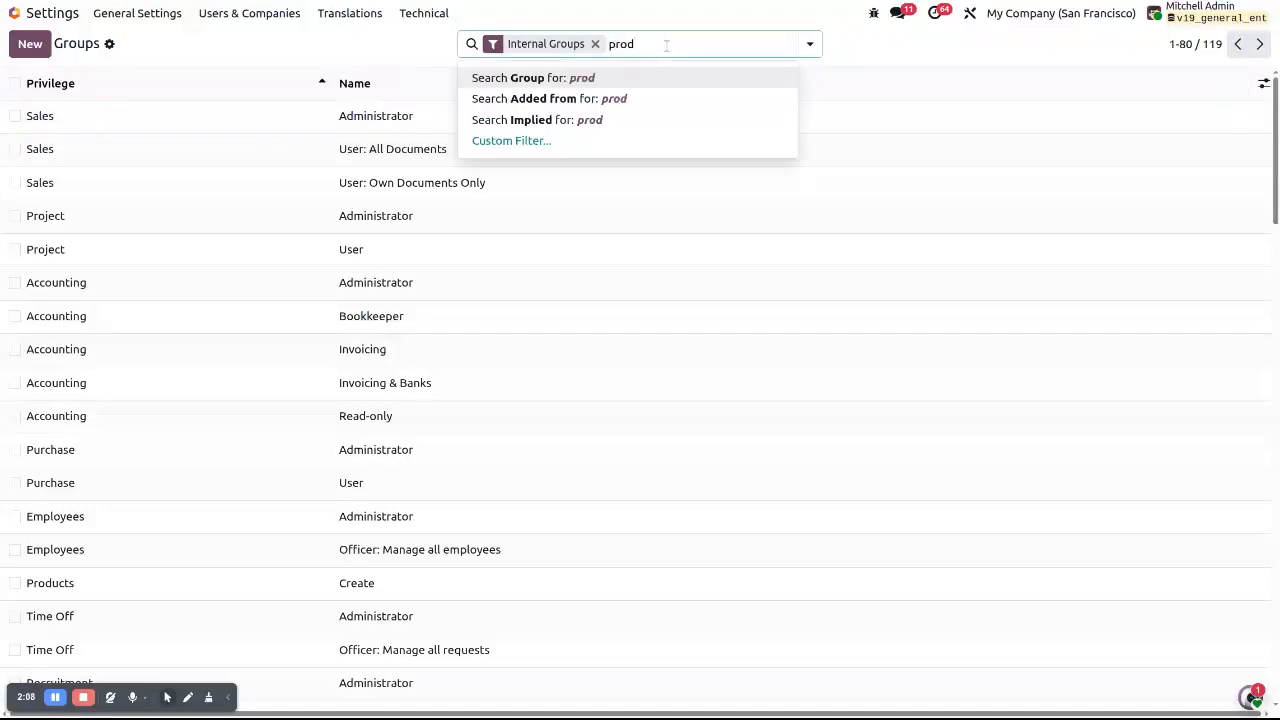
{"action": "key", "text": "Return"}
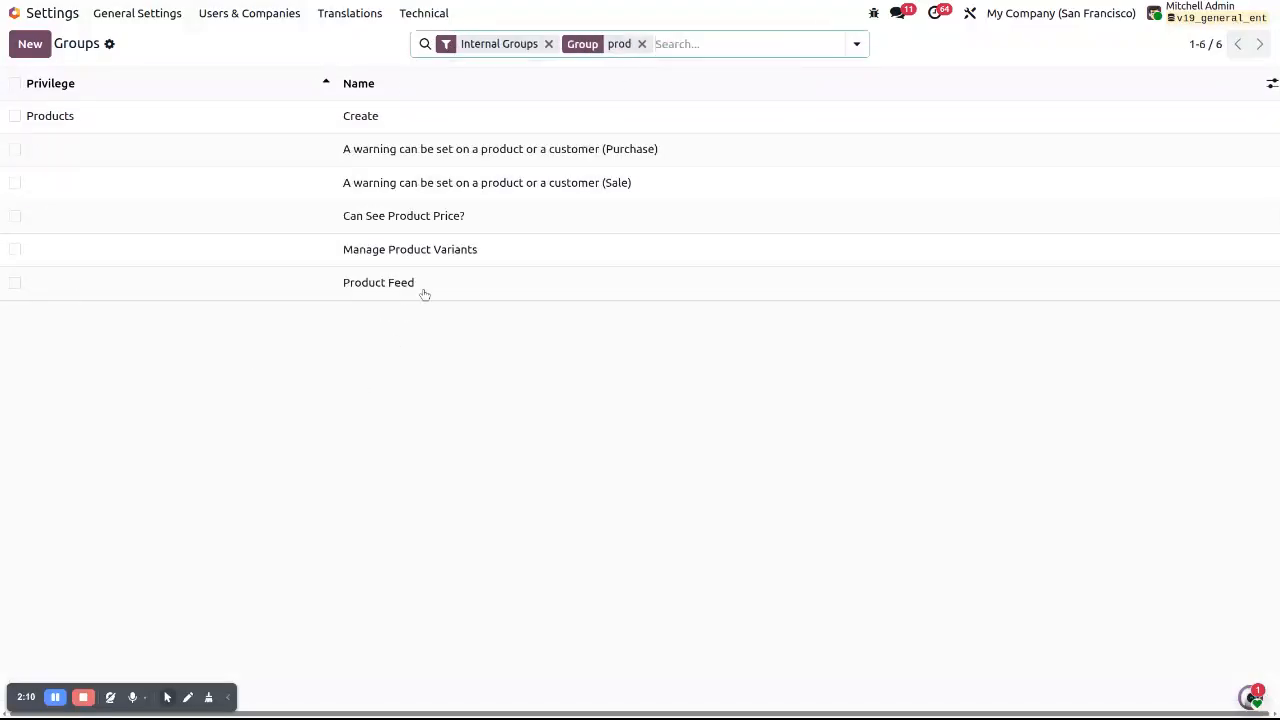
Export the "Can See Product Price?" group with the External ID field added to the exported fields
{"action": "left_click", "coordinate": [15, 216]}
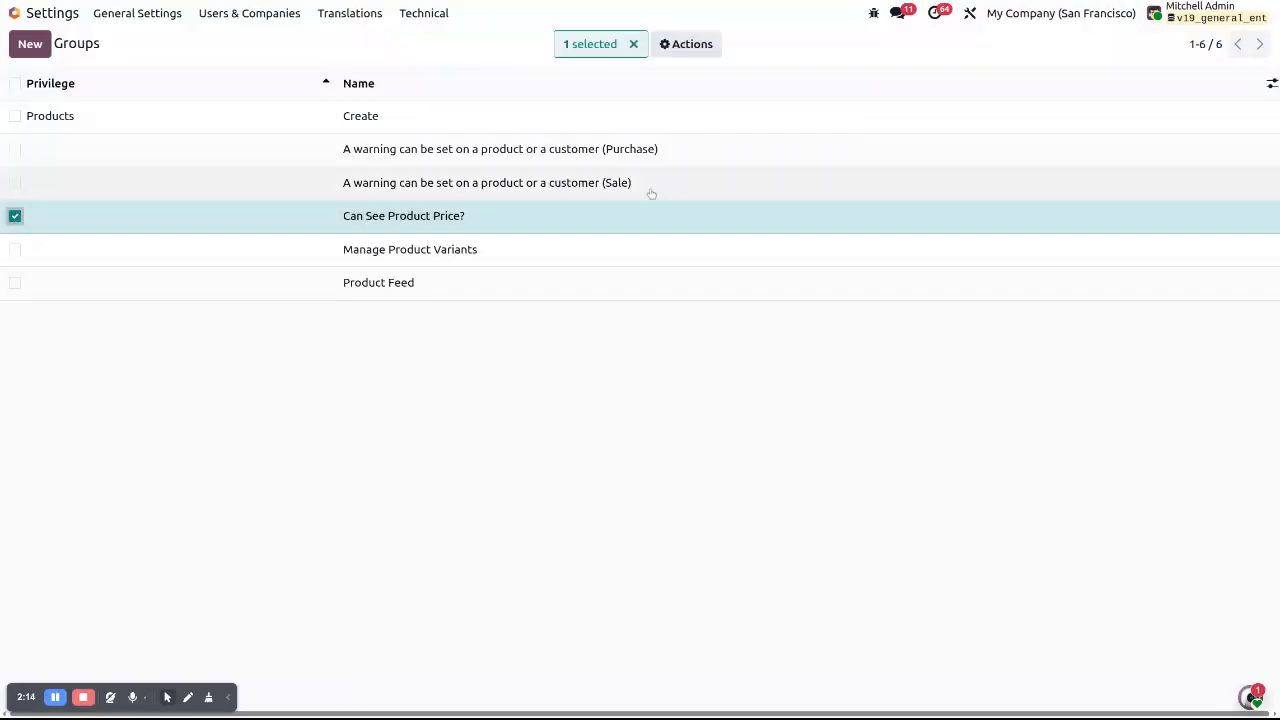
{"action": "left_click", "coordinate": [709, 45]}
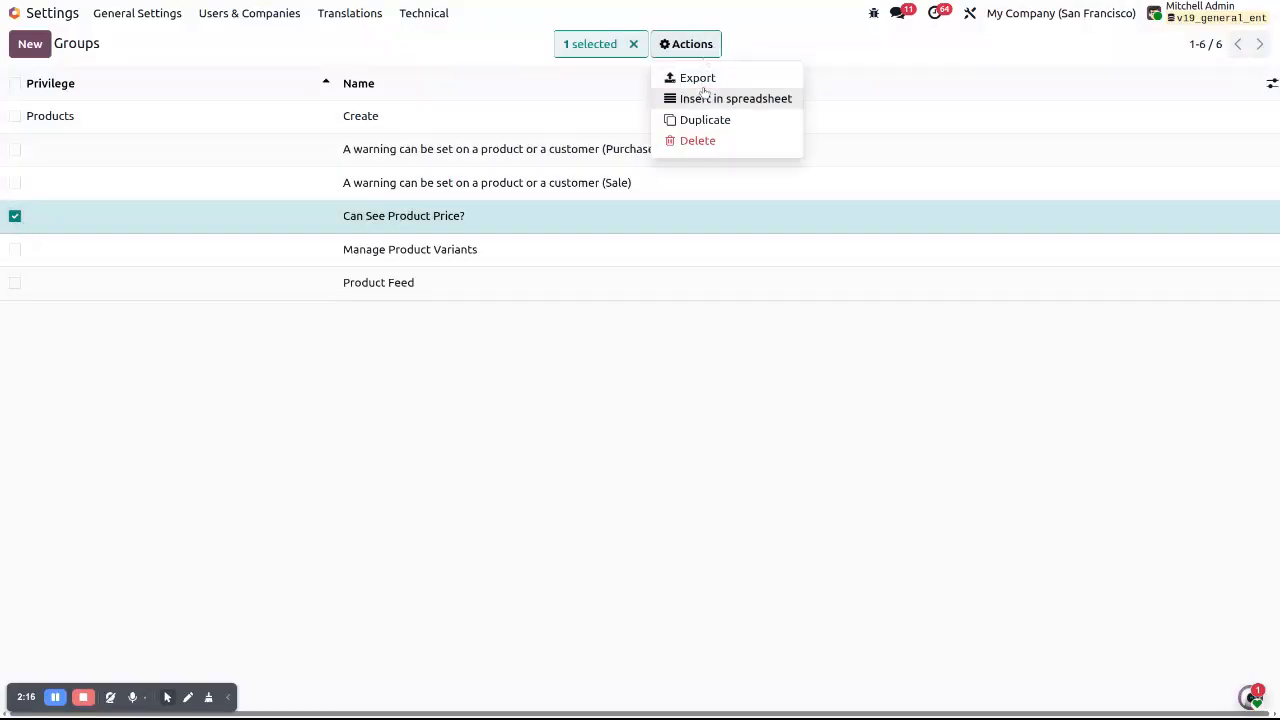
{"action": "left_click", "coordinate": [702, 80]}
{"action": "left_click", "coordinate": [405, 154]}
{"action": "type", "text": "exter"}
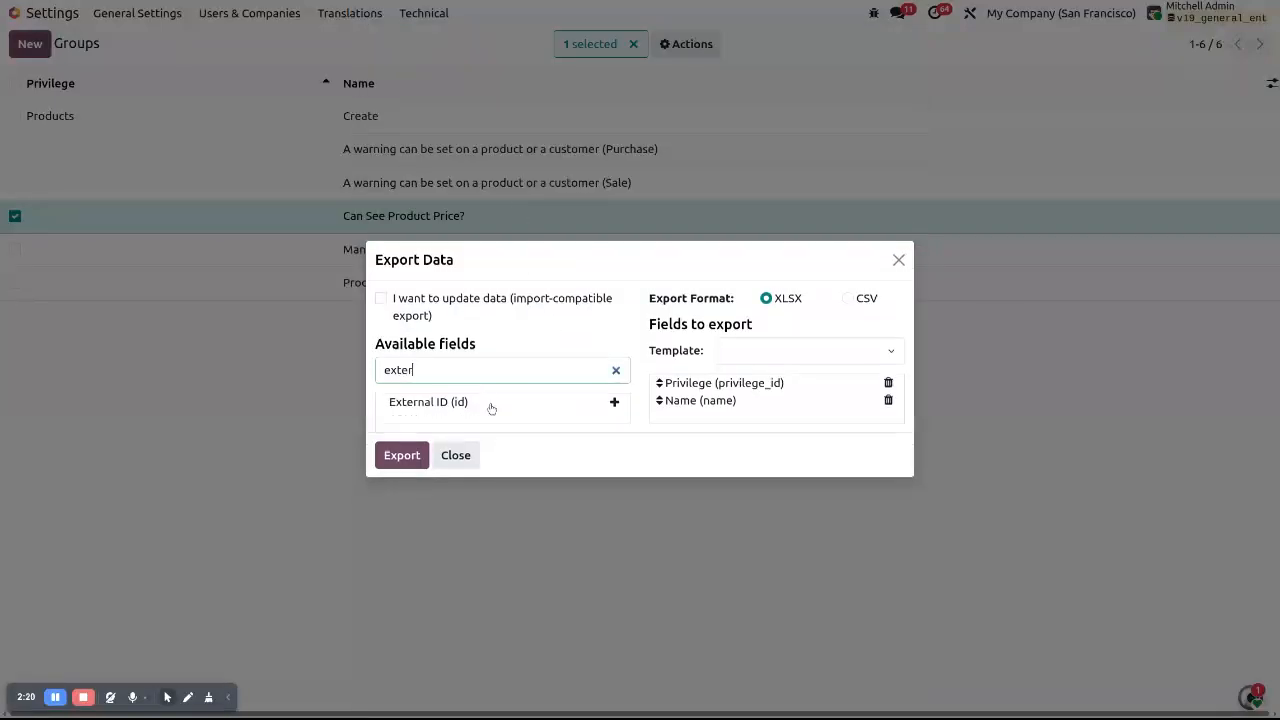
{"action": "left_click", "coordinate": [614, 401]}
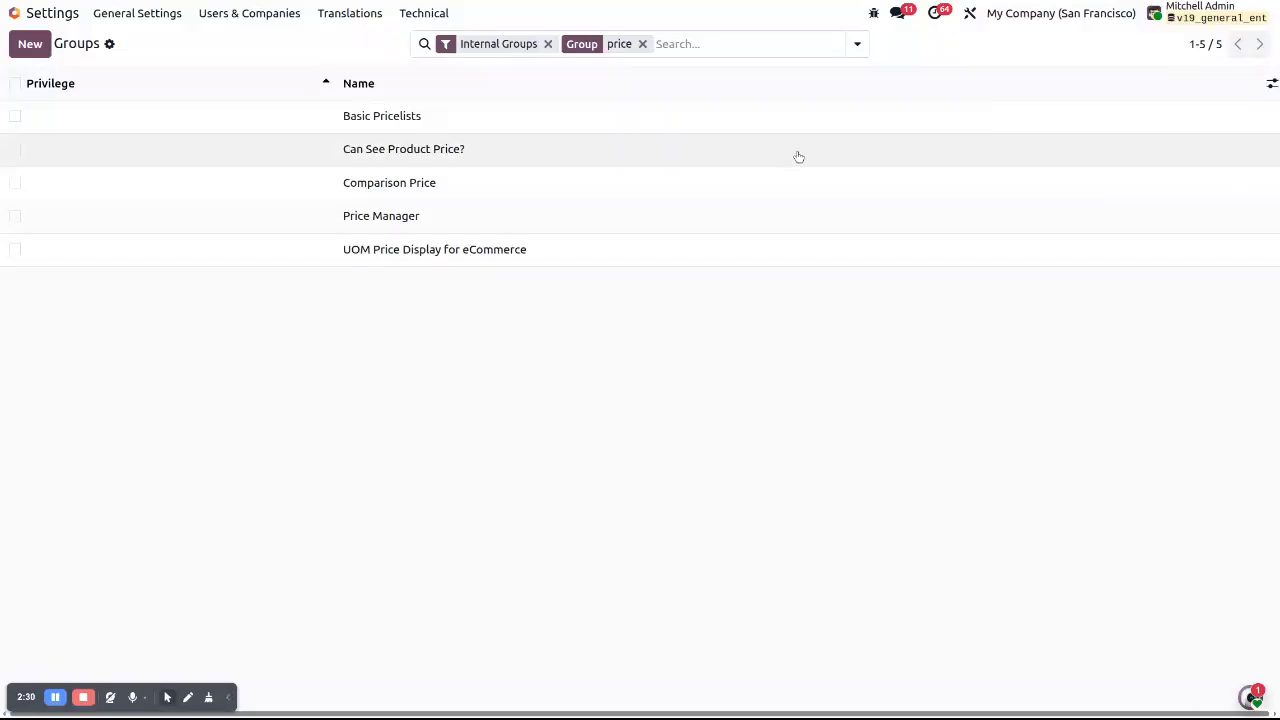
View the metadata of the "Can See Product Price?" group and select its full XML ID
{"action": "left_click", "coordinate": [620, 158]}
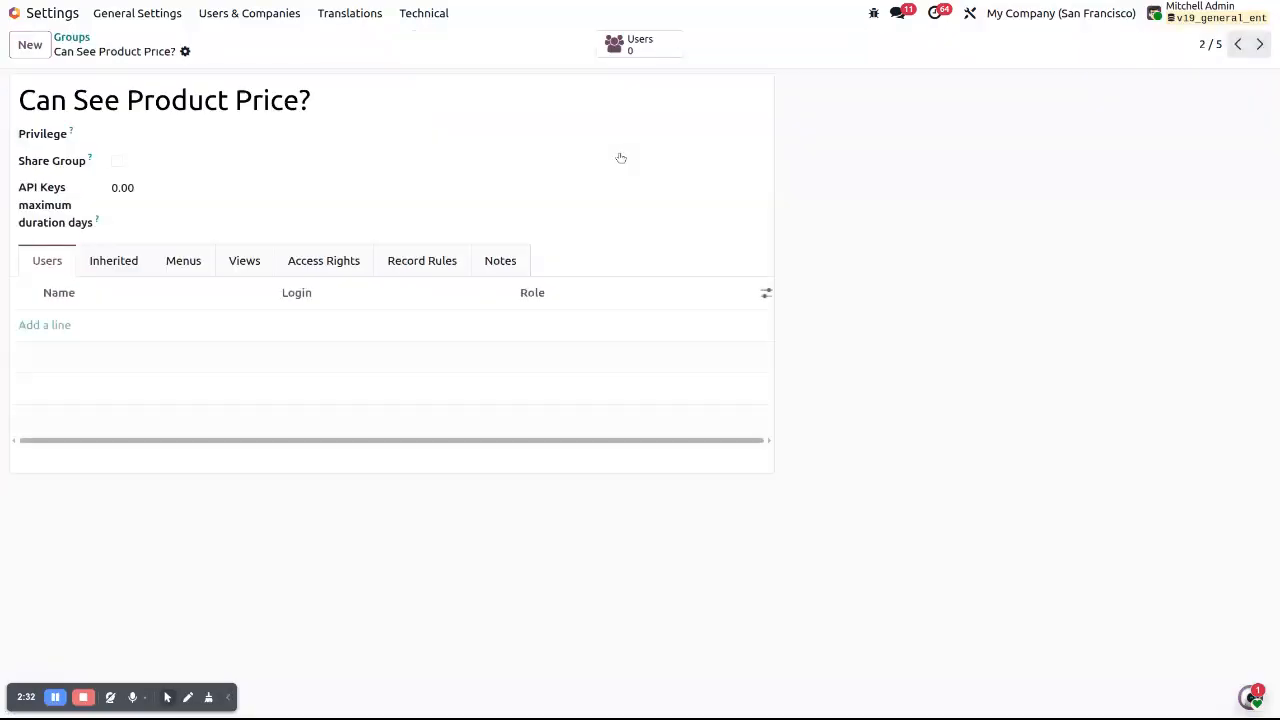
{"action": "left_click", "coordinate": [872, 17]}
{"action": "left_click", "coordinate": [718, 64]}
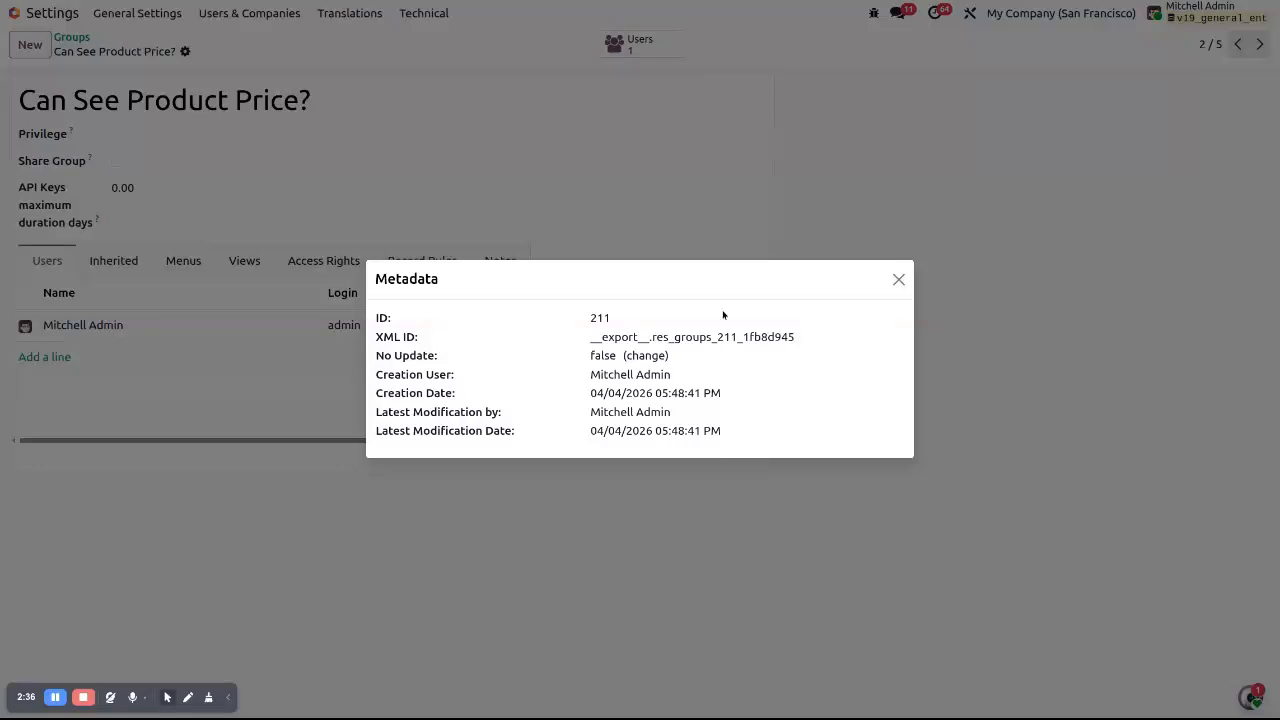
{"action": "triple_click", "coordinate": [734, 338]}
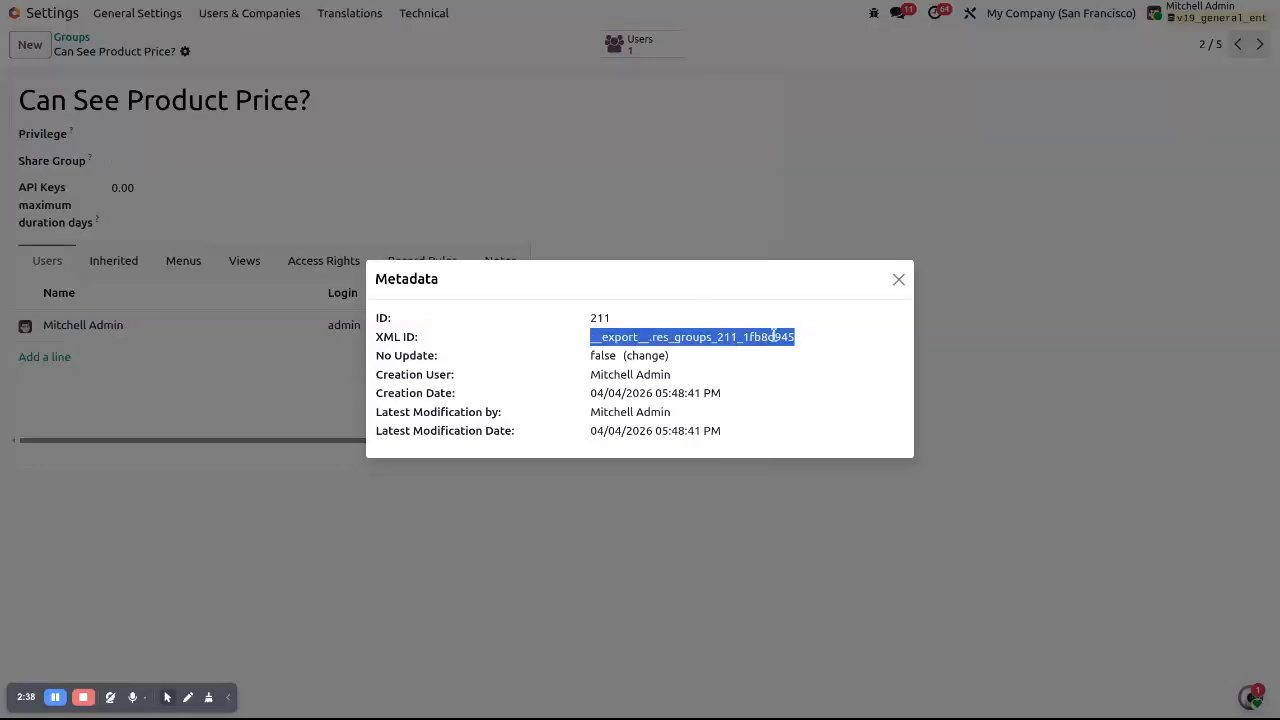
{"action": "left_click", "coordinate": [897, 281]}
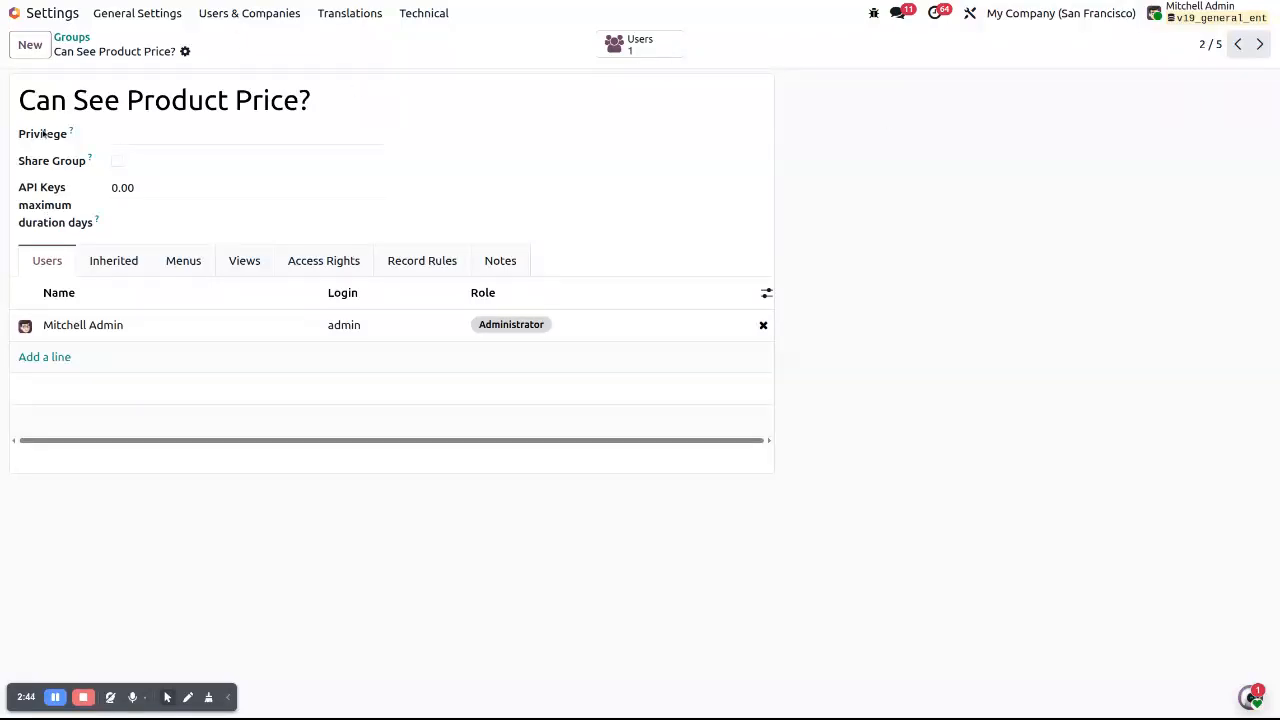
Open the administrator's user record and check the "Can See Product Price?" option under Extra Rights
{"action": "left_click", "coordinate": [228, 16]}
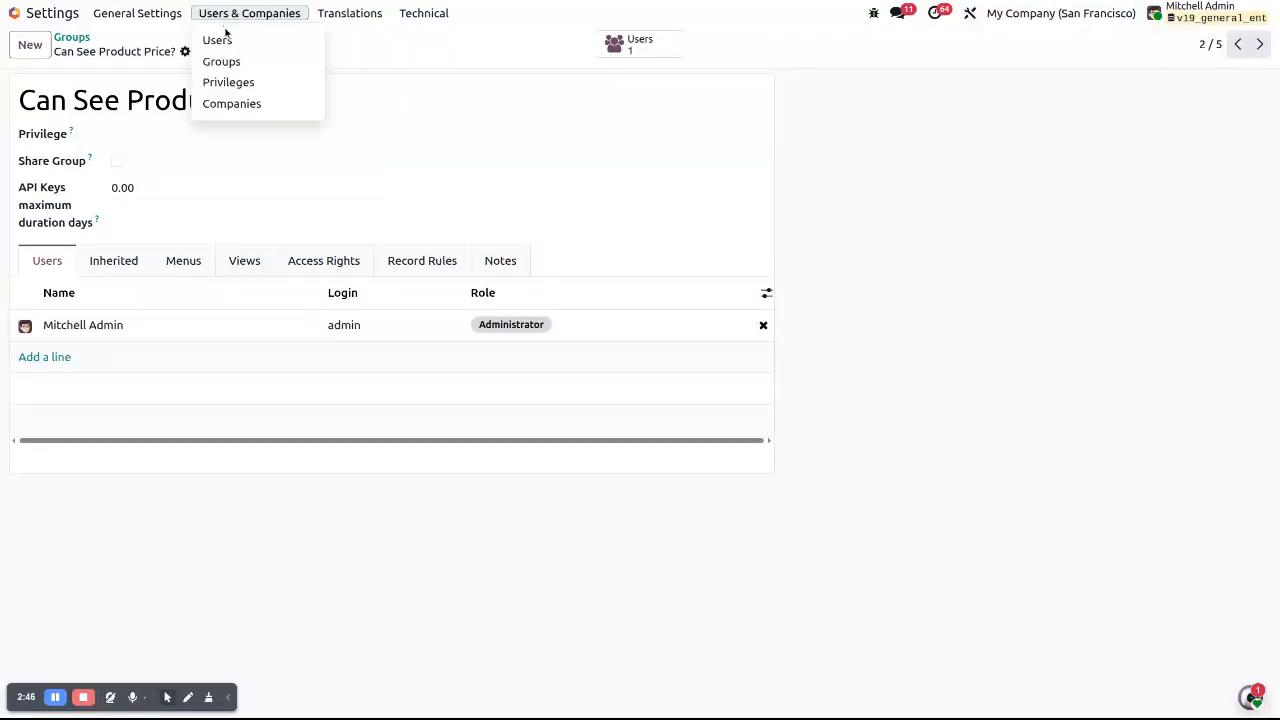
{"action": "left_click", "coordinate": [224, 44]}
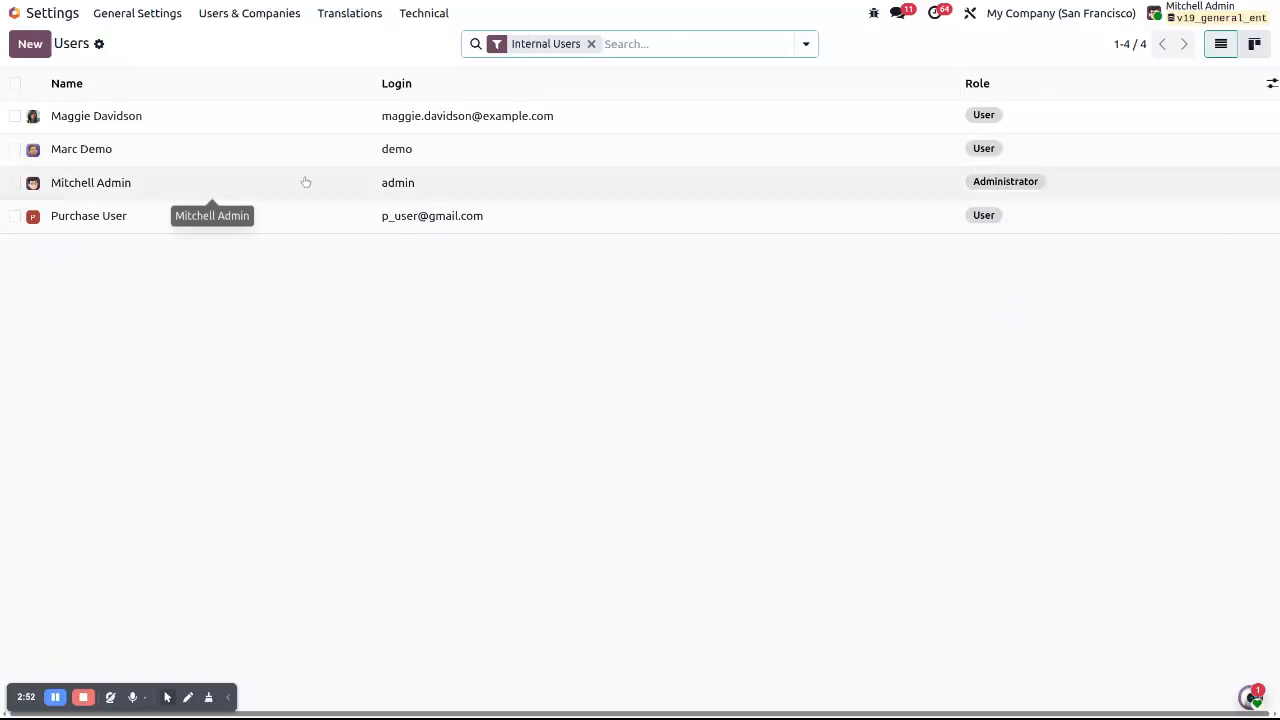
{"action": "left_click", "coordinate": [188, 182]}
{"action": "scroll", "coordinate": [656, 298], "scroll_direction": "down", "scroll_amount": 4}
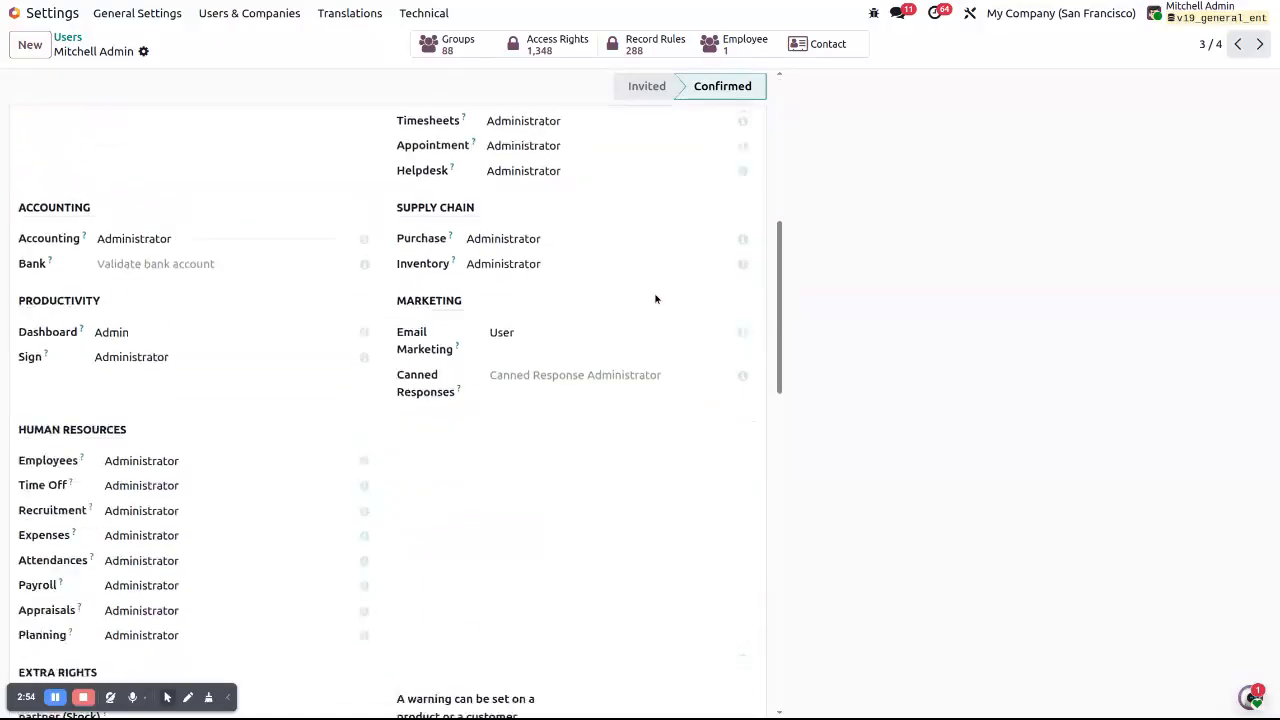
{"action": "scroll", "coordinate": [656, 298], "scroll_direction": "down", "scroll_amount": 2}
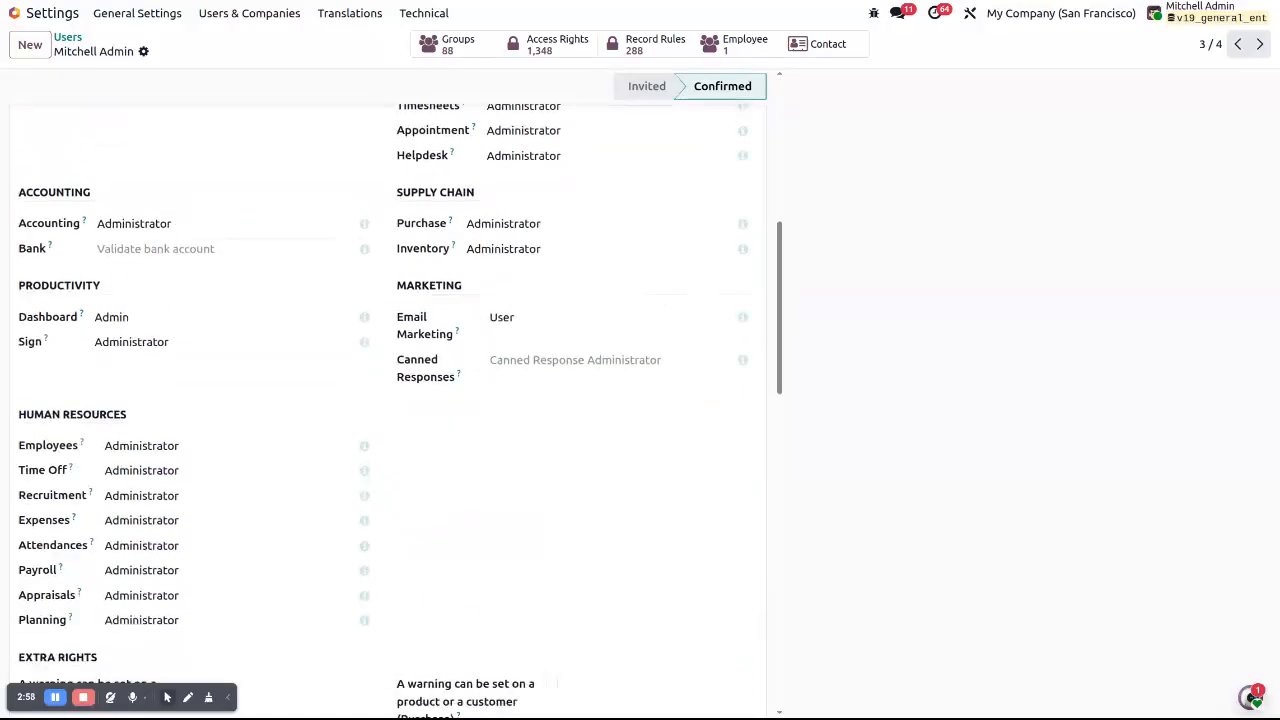
{"action": "scroll", "coordinate": [390, 400], "scroll_direction": "down", "scroll_amount": 5}
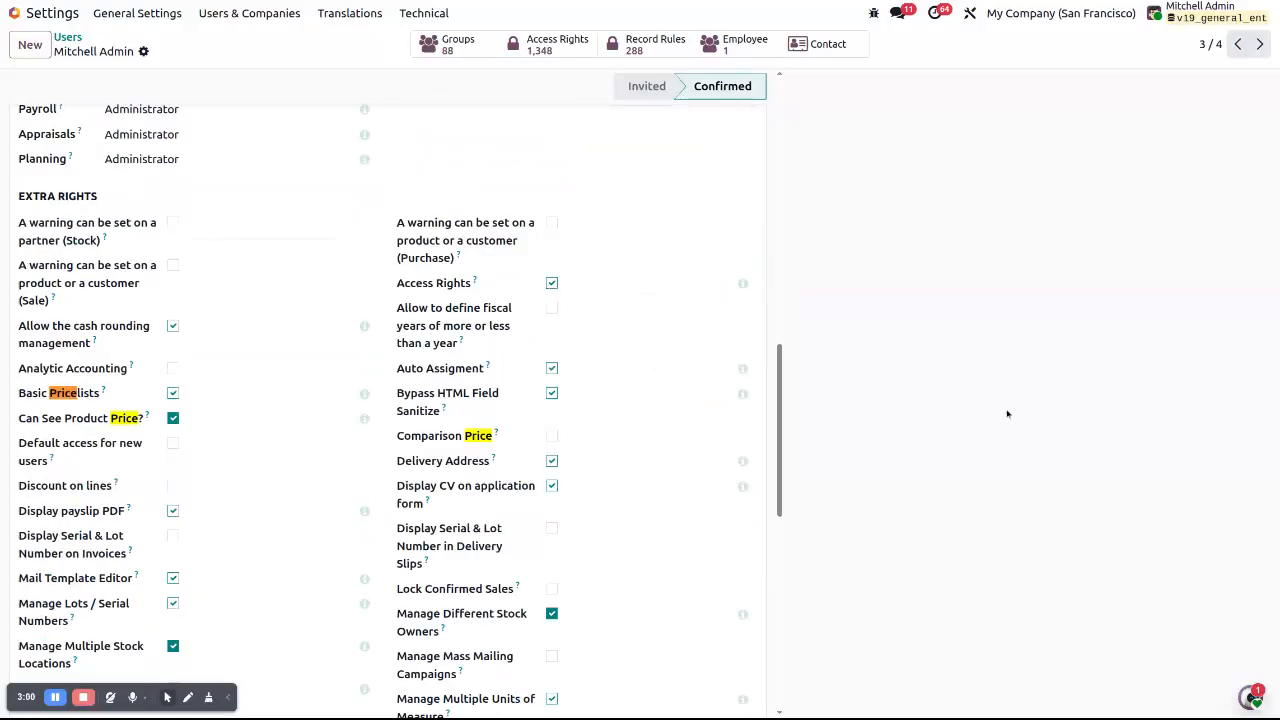
Save the administrator's user record with "Can See Product Price?" enabled
{"action": "double_click", "coordinate": [57, 421]}
{"action": "scroll", "coordinate": [380, 540], "scroll_direction": "up", "scroll_amount": 5}
{"action": "scroll", "coordinate": [569, 658], "scroll_direction": "down", "scroll_amount": 4}
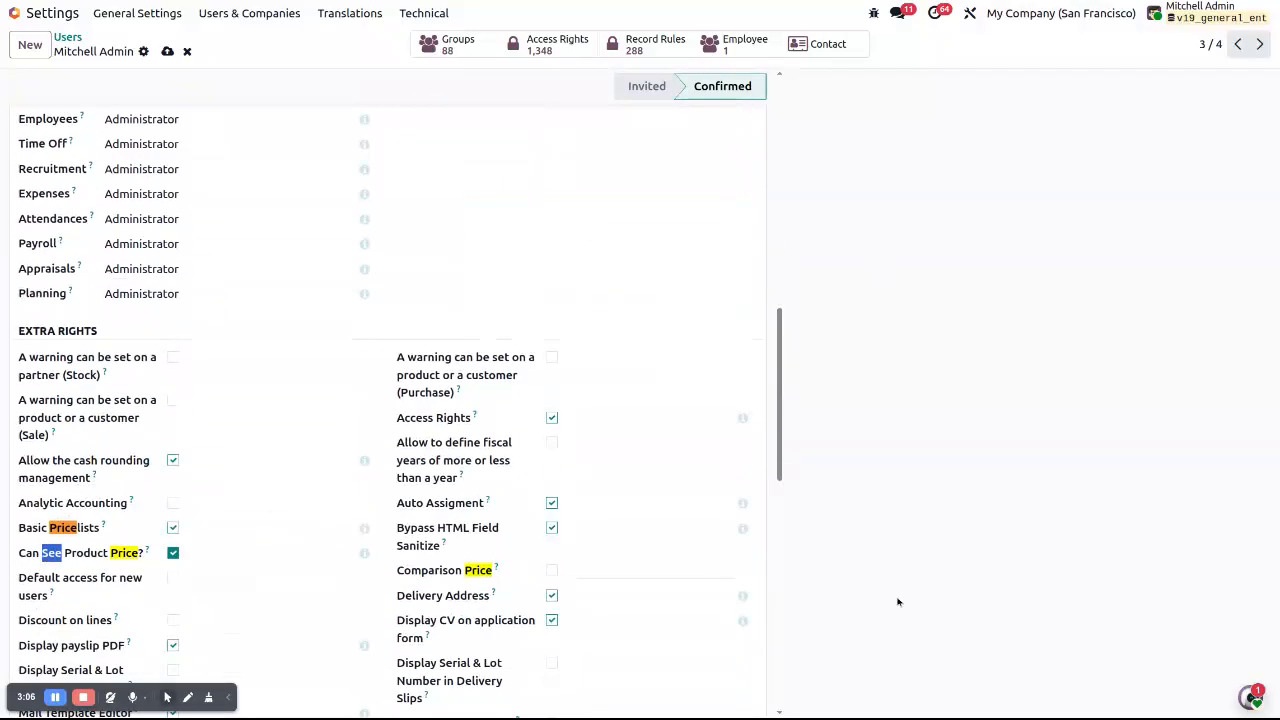
{"action": "scroll", "coordinate": [600, 520], "scroll_direction": "down", "scroll_amount": 2}
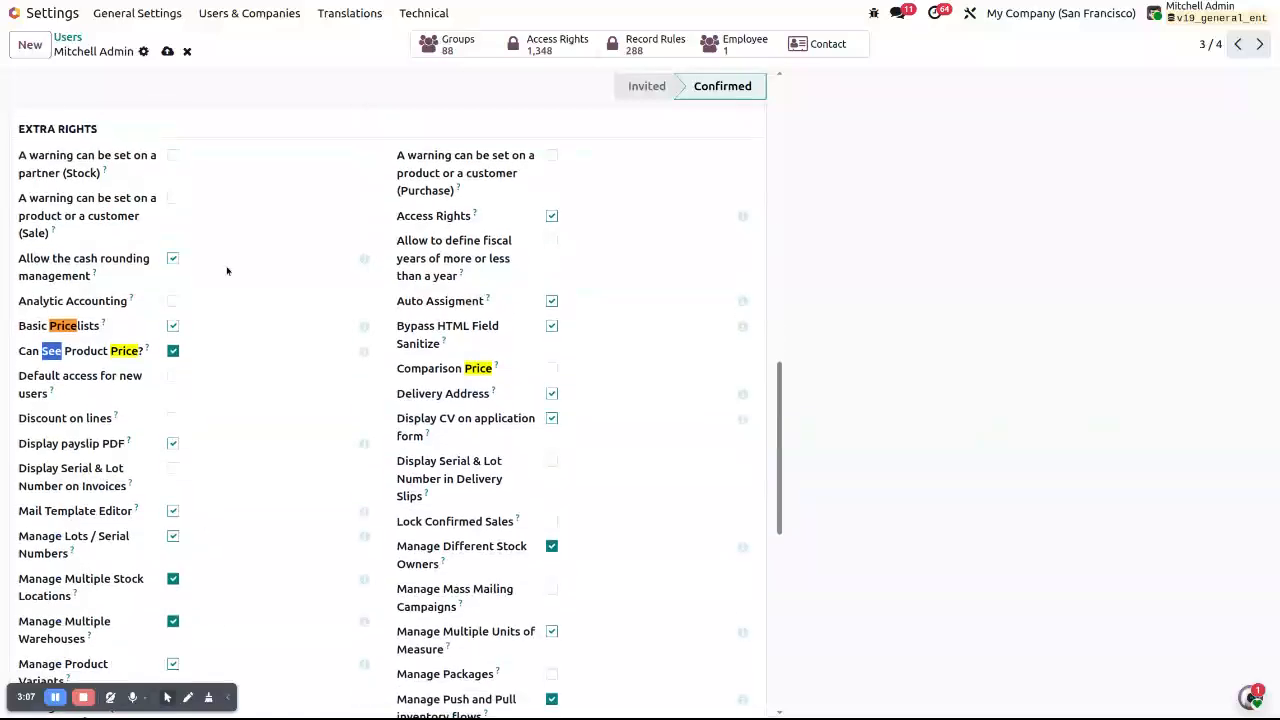
{"action": "left_click", "coordinate": [166, 51]}
{"action": "left_click", "coordinate": [978, 367]}
Switch to the Sales app and open the Bagel product from the product list
{"action": "left_click", "coordinate": [15, 14]}
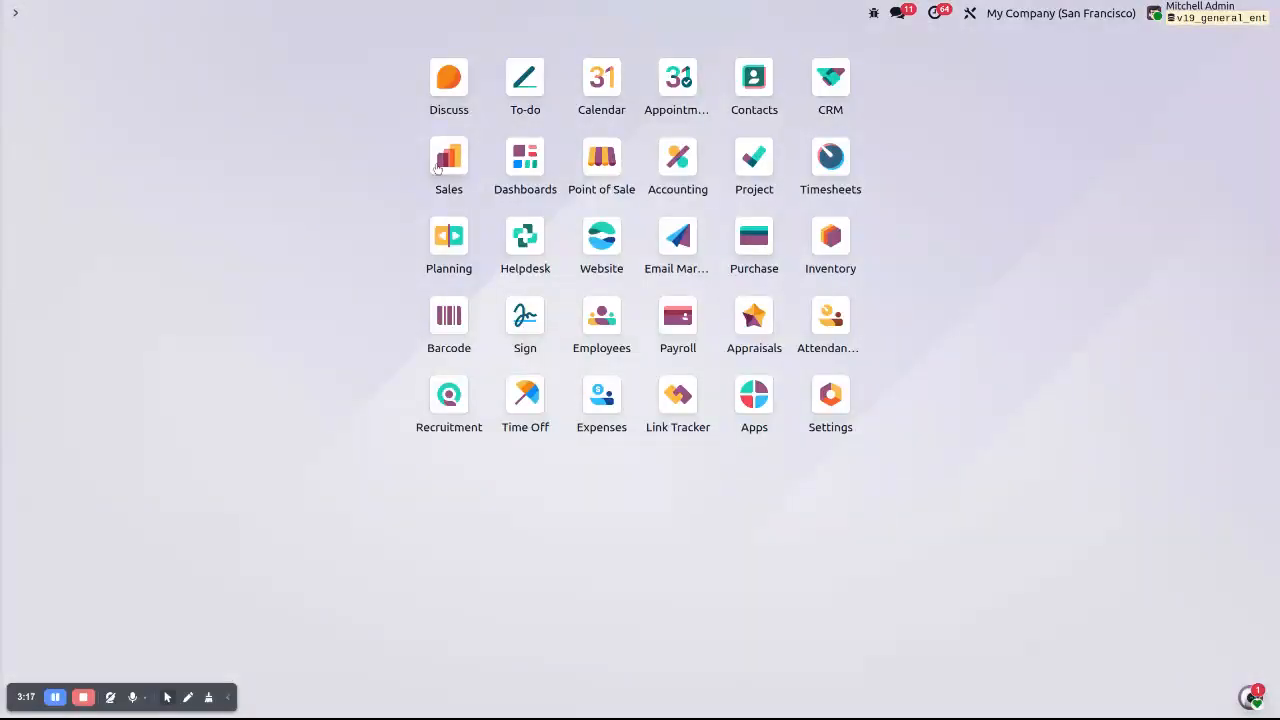
{"action": "left_click", "coordinate": [440, 163]}
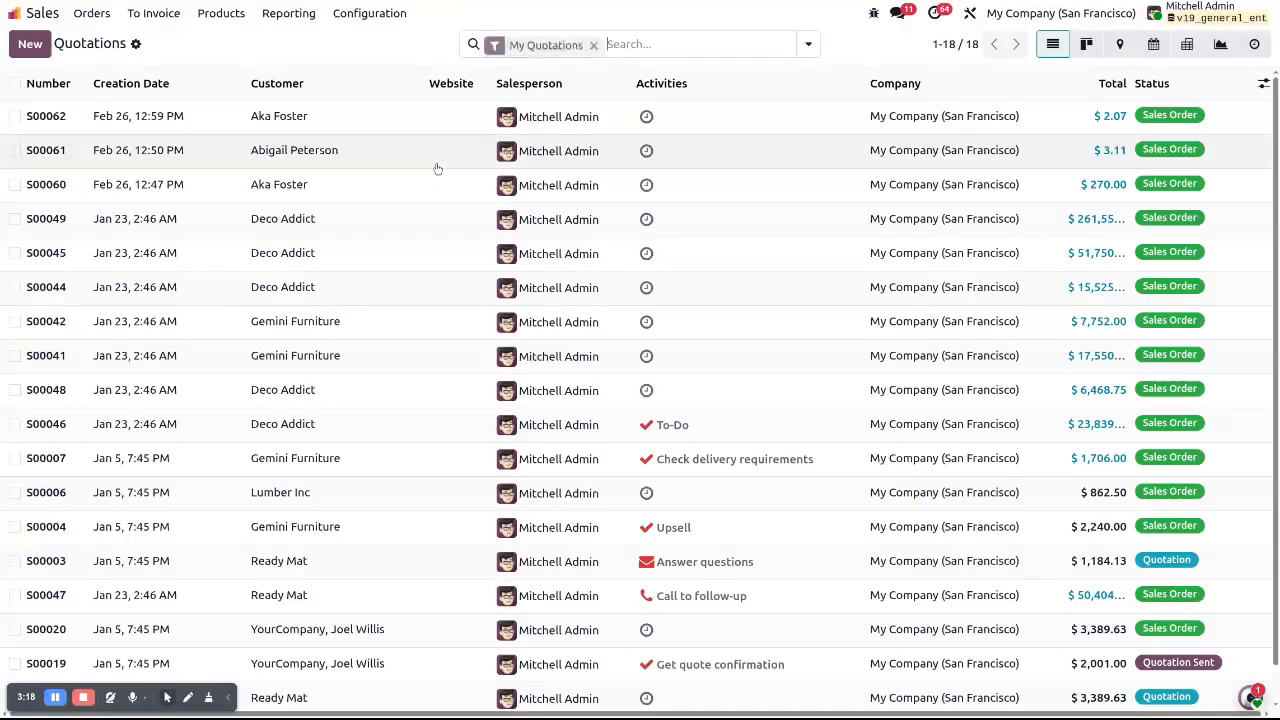
{"action": "left_click", "coordinate": [228, 15]}
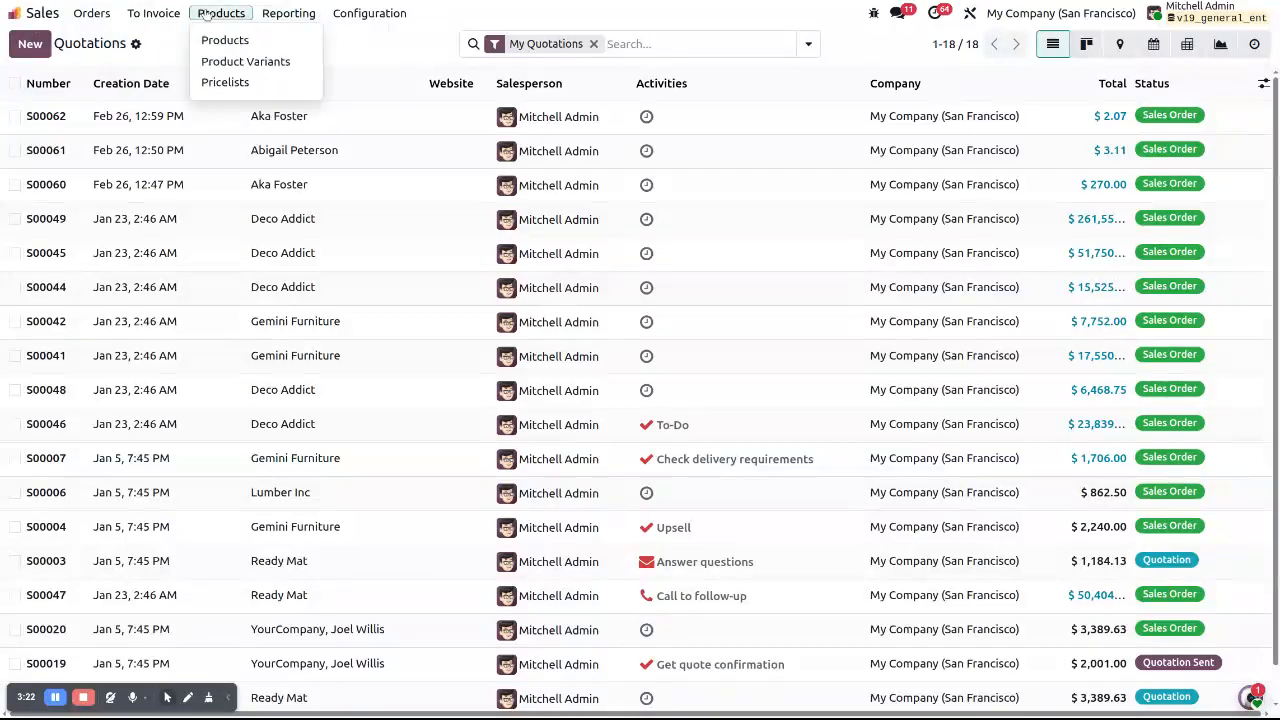
{"action": "left_click", "coordinate": [228, 42]}
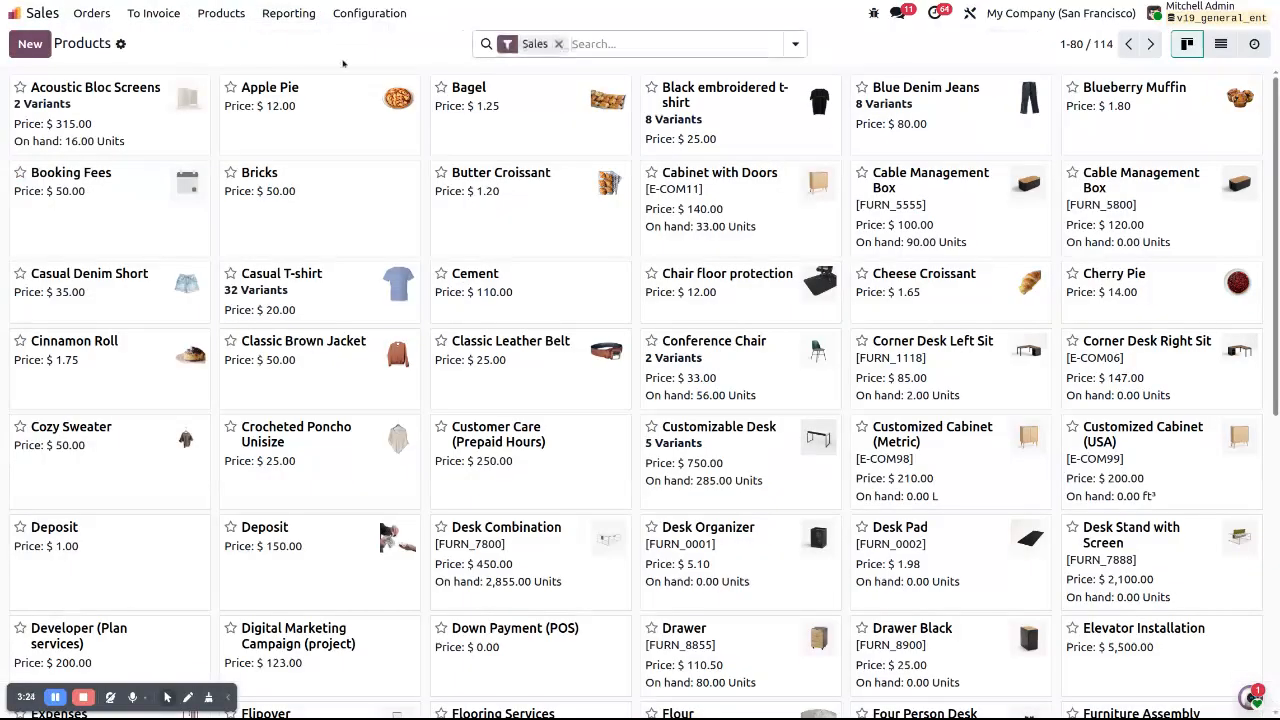
{"action": "left_click", "coordinate": [552, 128]}
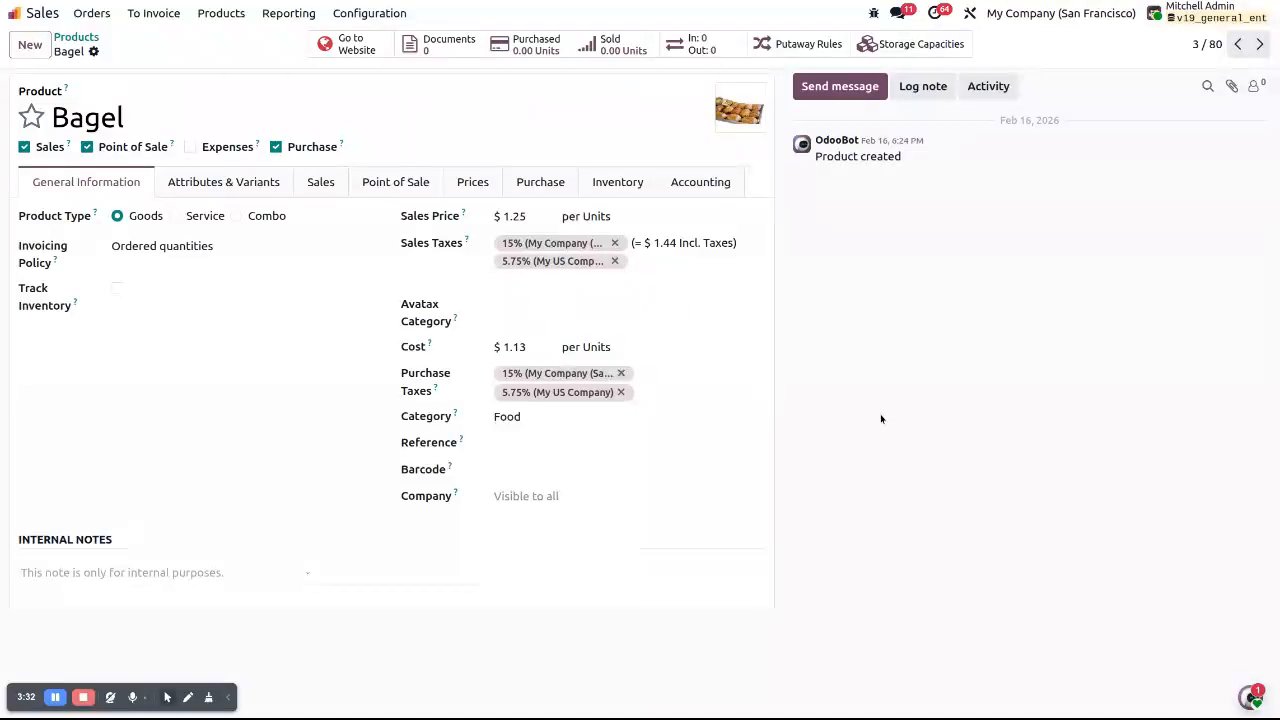
Open the technical field list of the product model and start a new field named x_price_visibility
{"action": "left_click", "coordinate": [874, 15]}
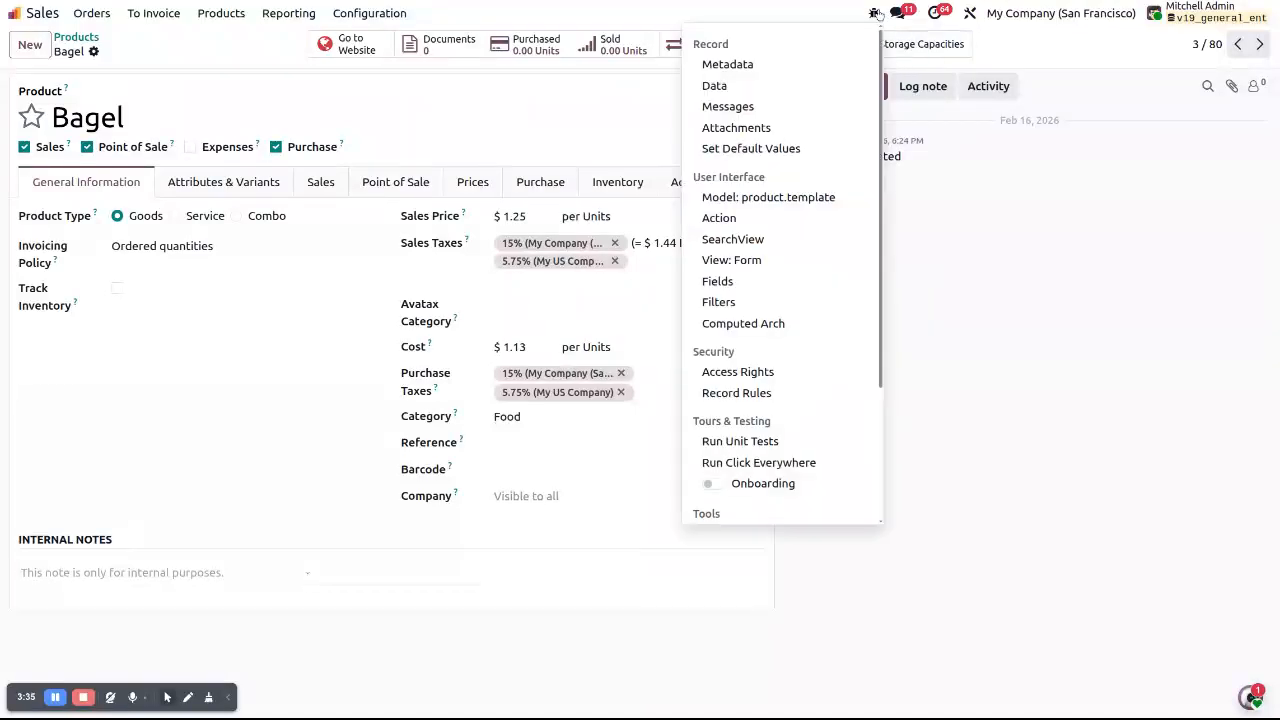
{"action": "left_click", "coordinate": [717, 281]}
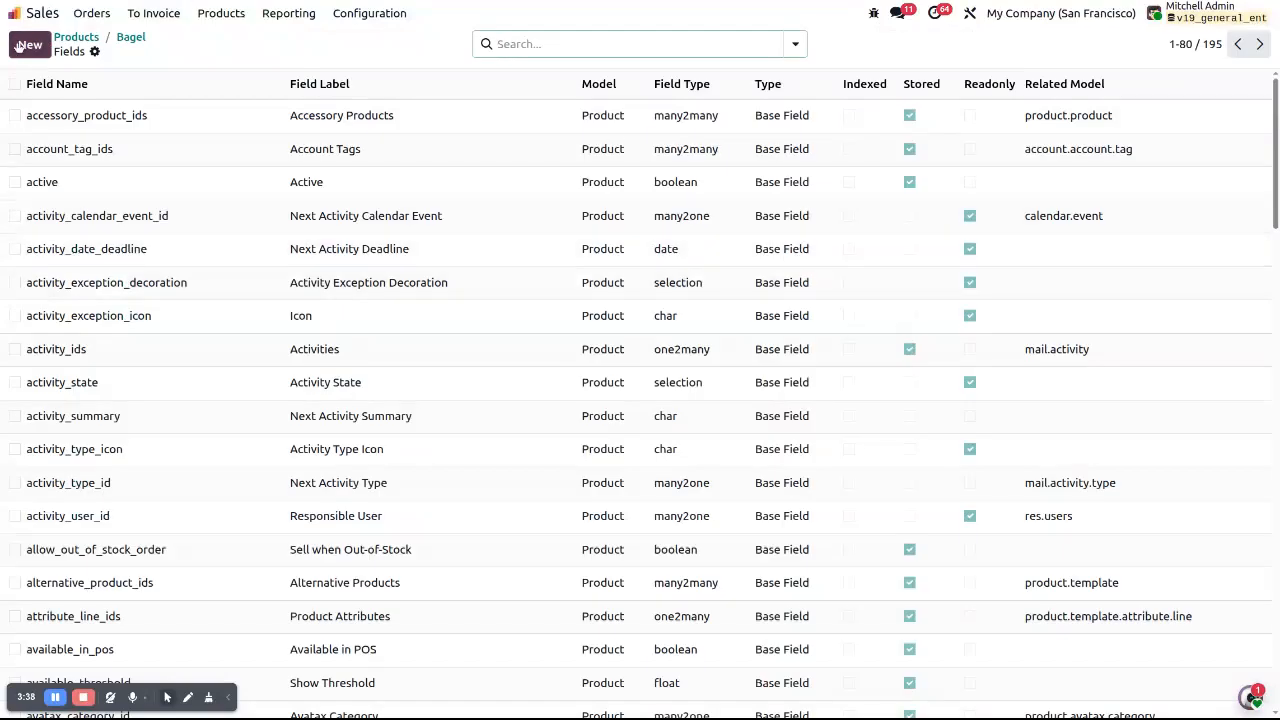
{"action": "left_click", "coordinate": [20, 52]}
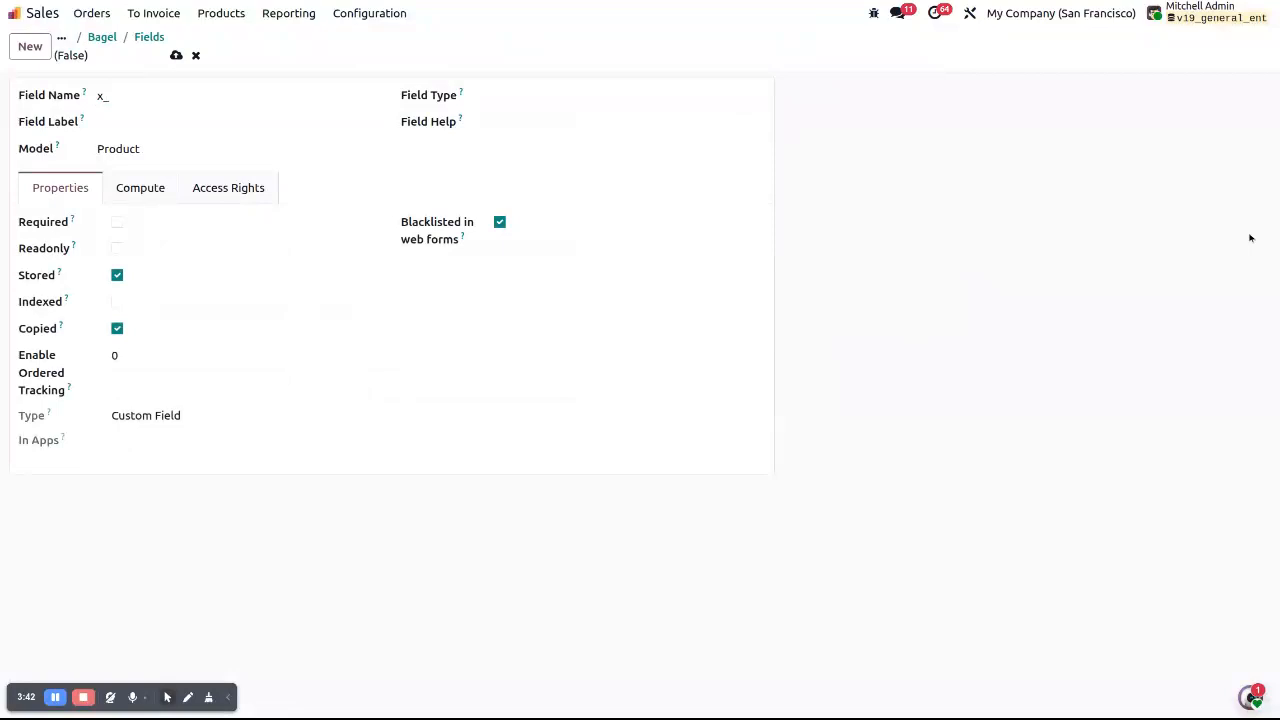
{"action": "type", "text": "price_visi"}
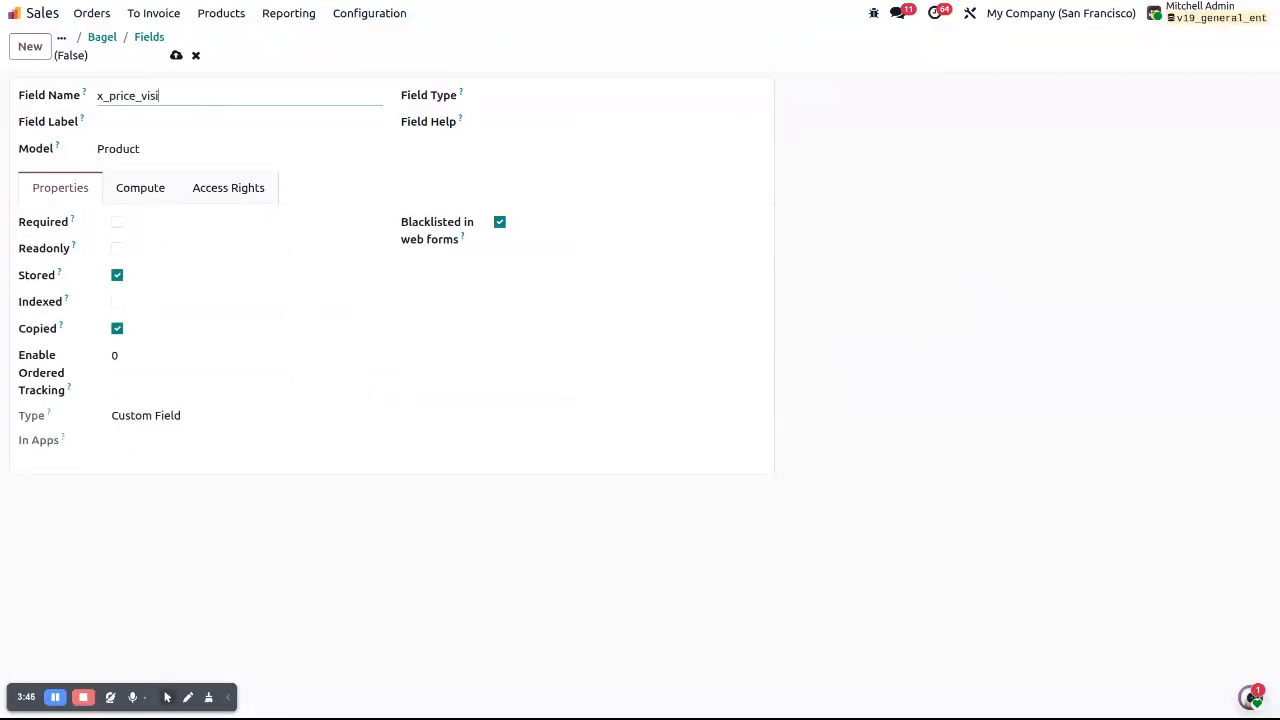
{"action": "type", "text": "bility"}
{"action": "key", "text": "ctrl+a"}
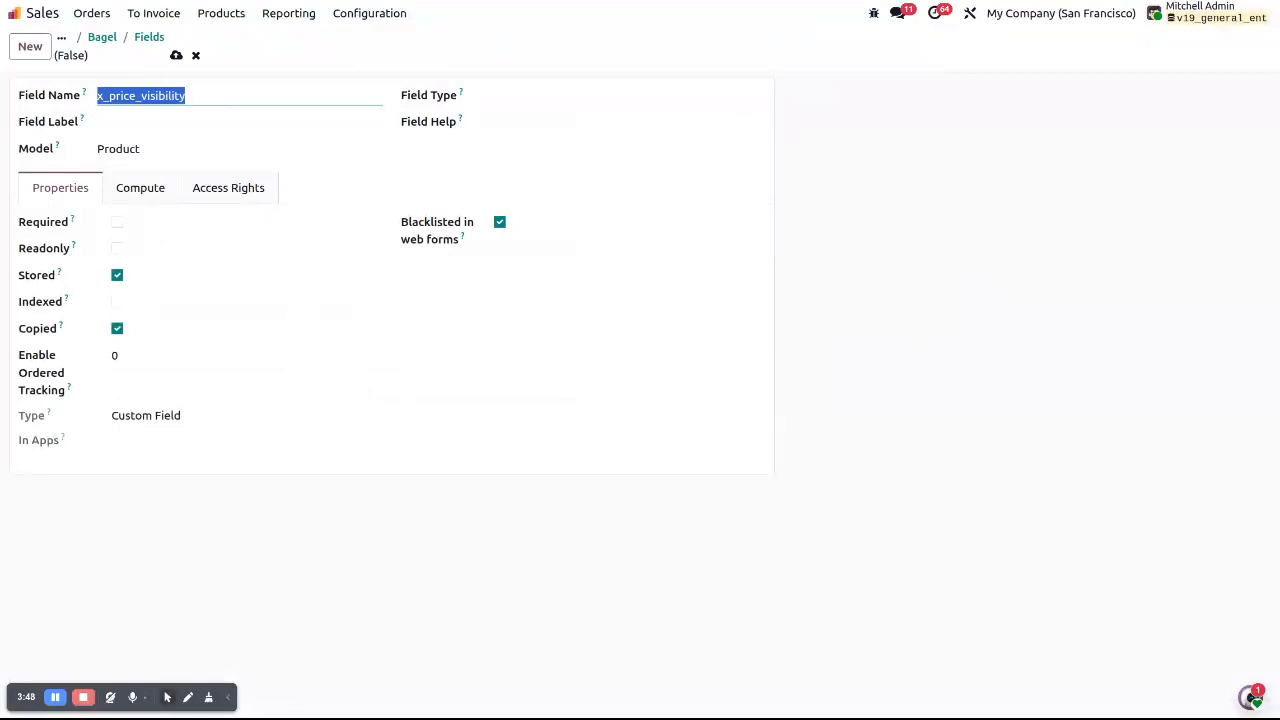
Label the new field "Can See Price?" and set its type to boolean
{"action": "left_click", "coordinate": [200, 121]}
{"action": "type", "text": "Can"}
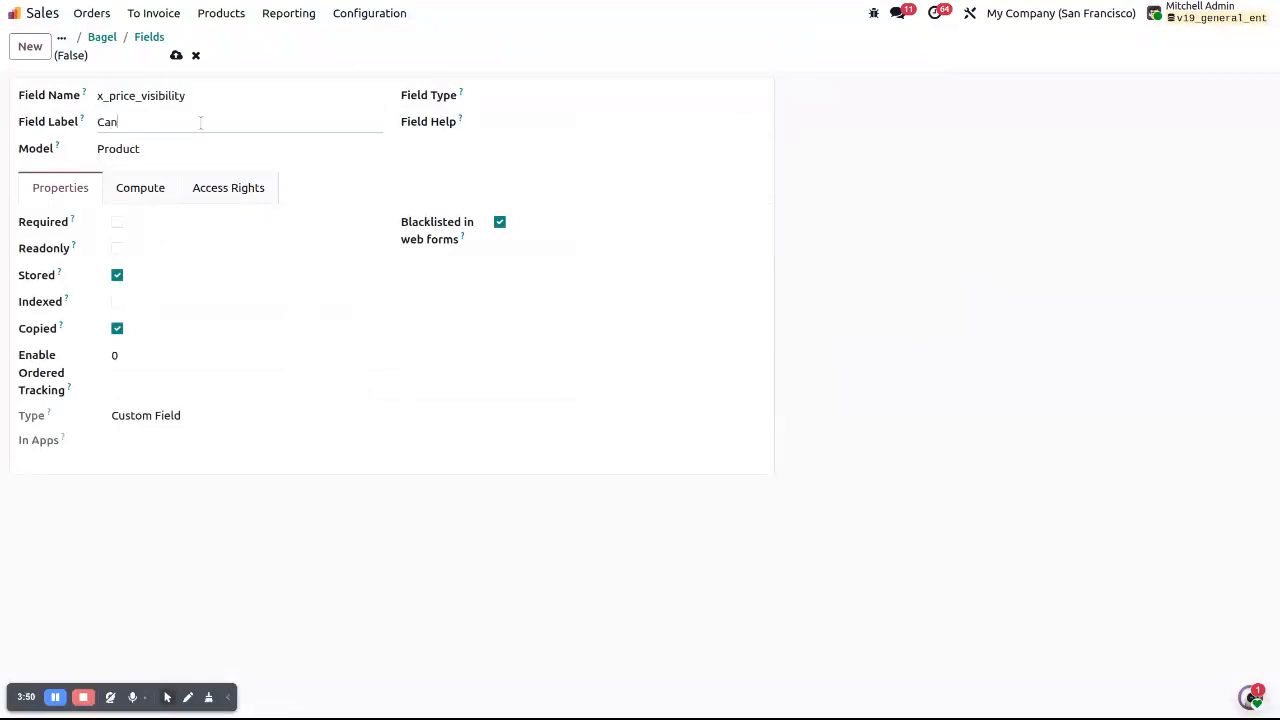
{"action": "type", "text": " See Price?"}
{"action": "left_click", "coordinate": [585, 95]}
{"action": "left_click", "coordinate": [507, 145]}
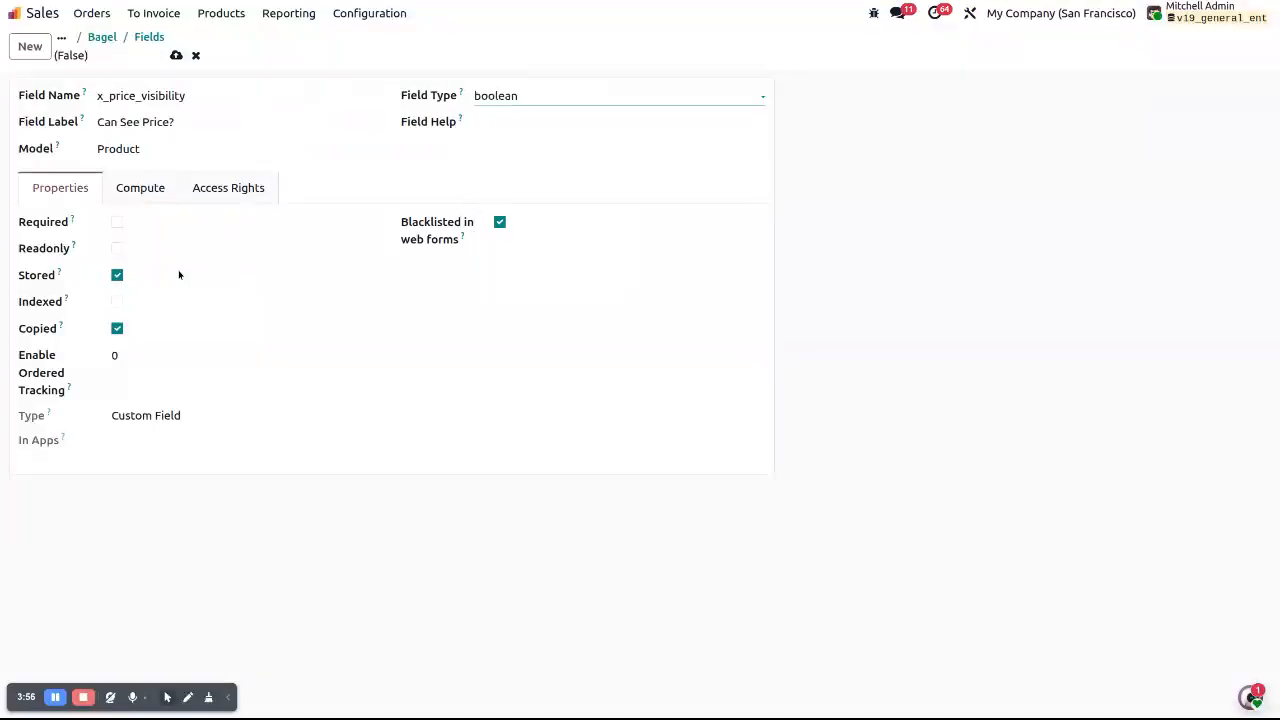
Disable Blacklisted in web forms, Stored and Copied for the new field, and make it Readonly
{"action": "left_click", "coordinate": [426, 231]}
{"action": "left_click", "coordinate": [32, 278]}
{"action": "left_click", "coordinate": [32, 331]}
{"action": "left_click", "coordinate": [54, 249]}
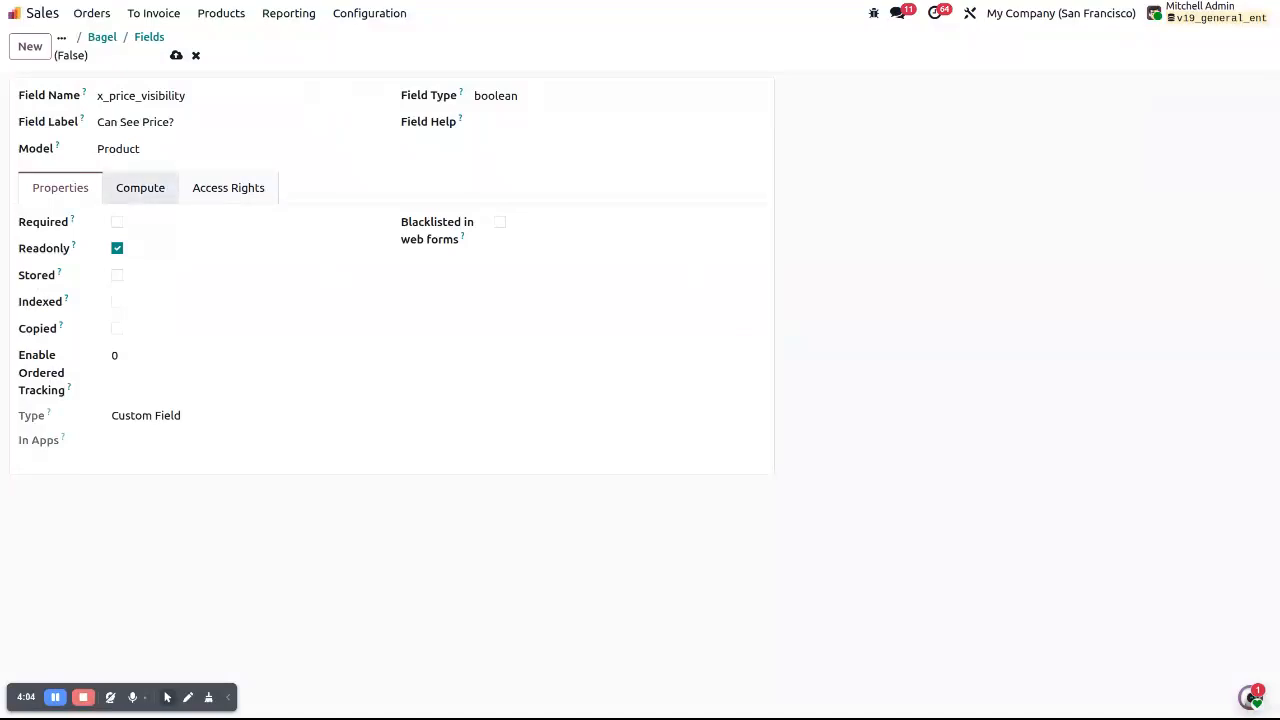
Start the field's compute code by assigning can_see to self.env.user.has_group() with the XML ID of the "Can See Product Price?" group
{"action": "left_click", "coordinate": [140, 188]}
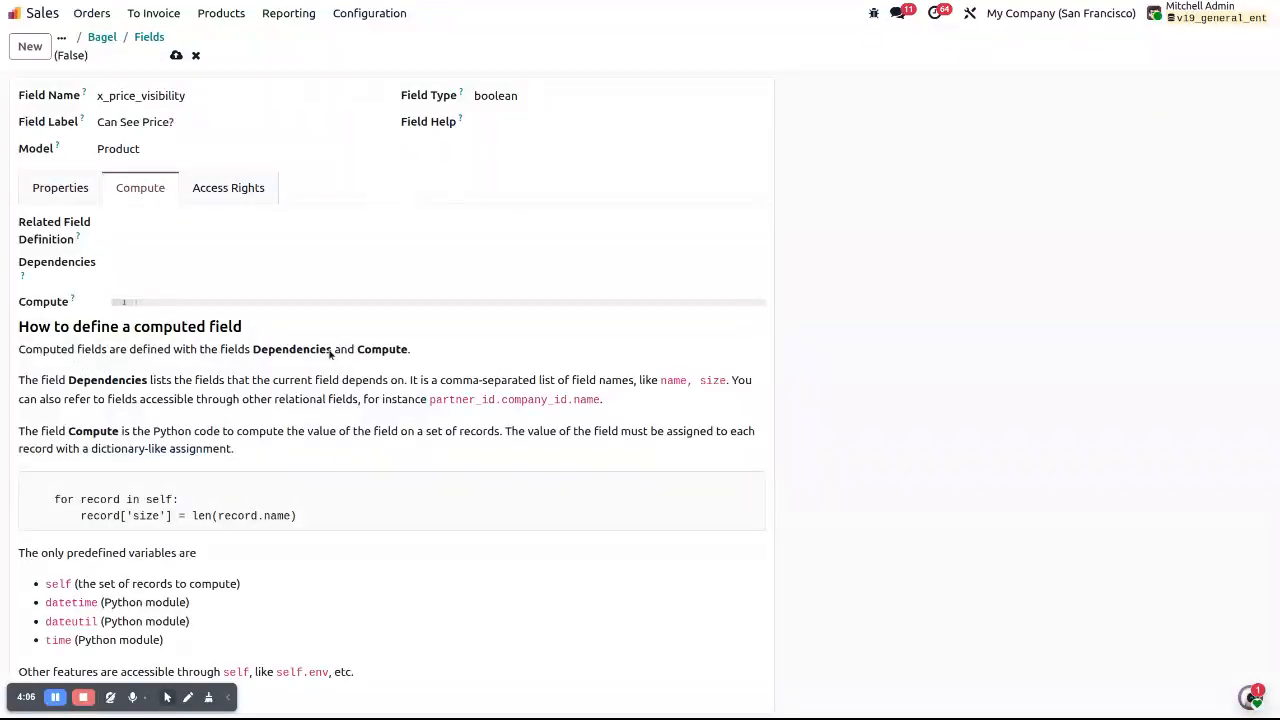
{"action": "left_click", "coordinate": [286, 301]}
{"action": "type", "text": "can_see = sel"}
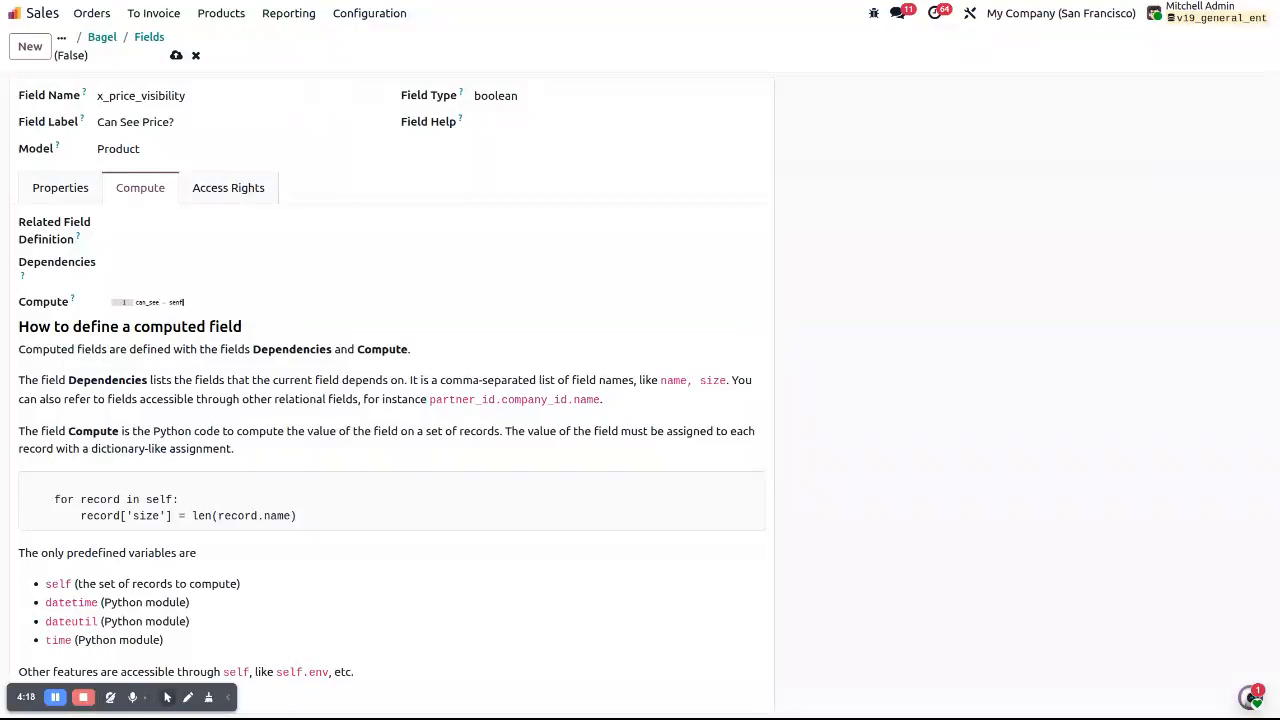
{"action": "type", "text": "f.env.user.has_group('"}
{"action": "type", "text": "__export__.res_groups_211_1f6d9d5"}
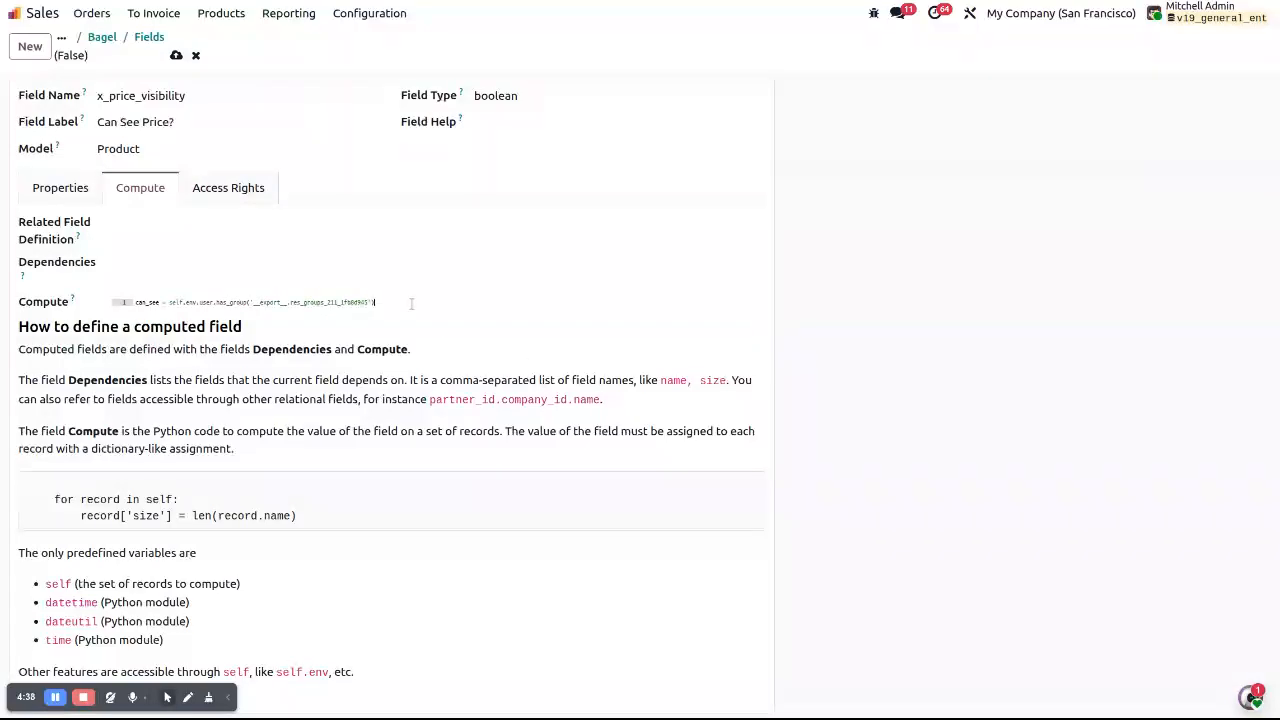
{"action": "key", "text": "Return"}
{"action": "key", "text": "Return"}
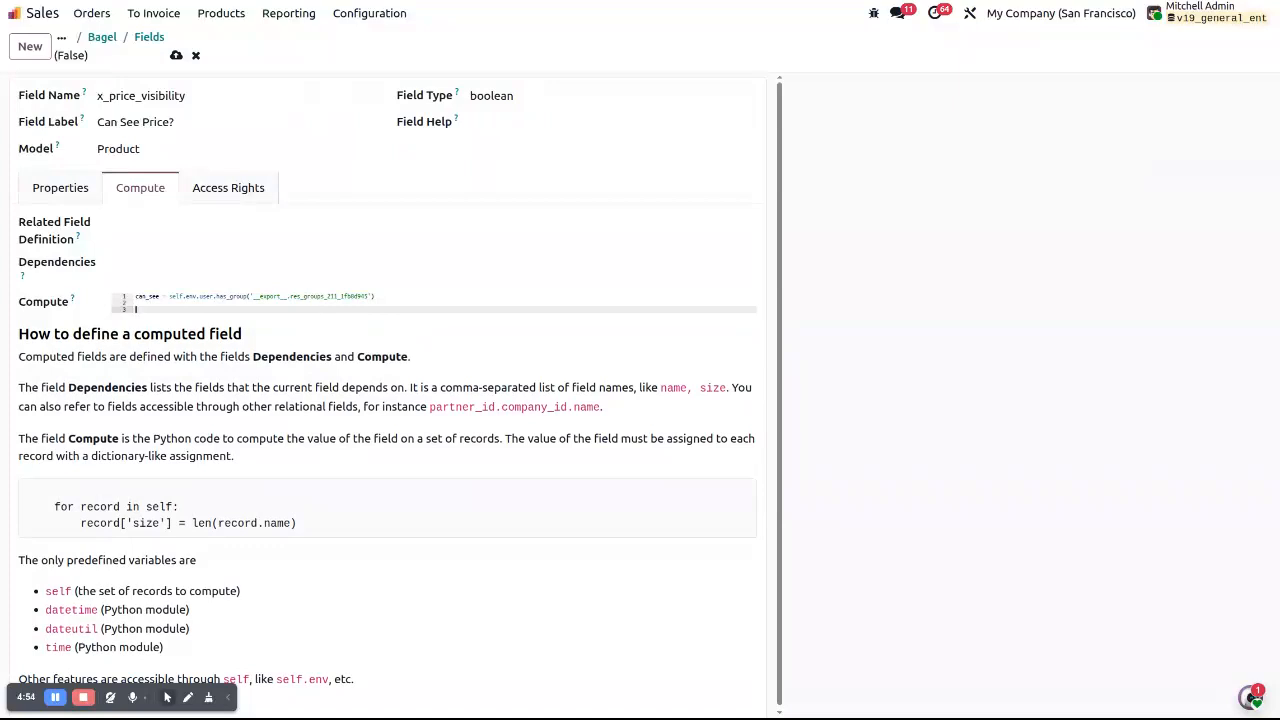
Add the loop "for record in self:" to the compute code and begin assigning record['x_price_visibility'] inside it
{"action": "double_click", "coordinate": [150, 296]}
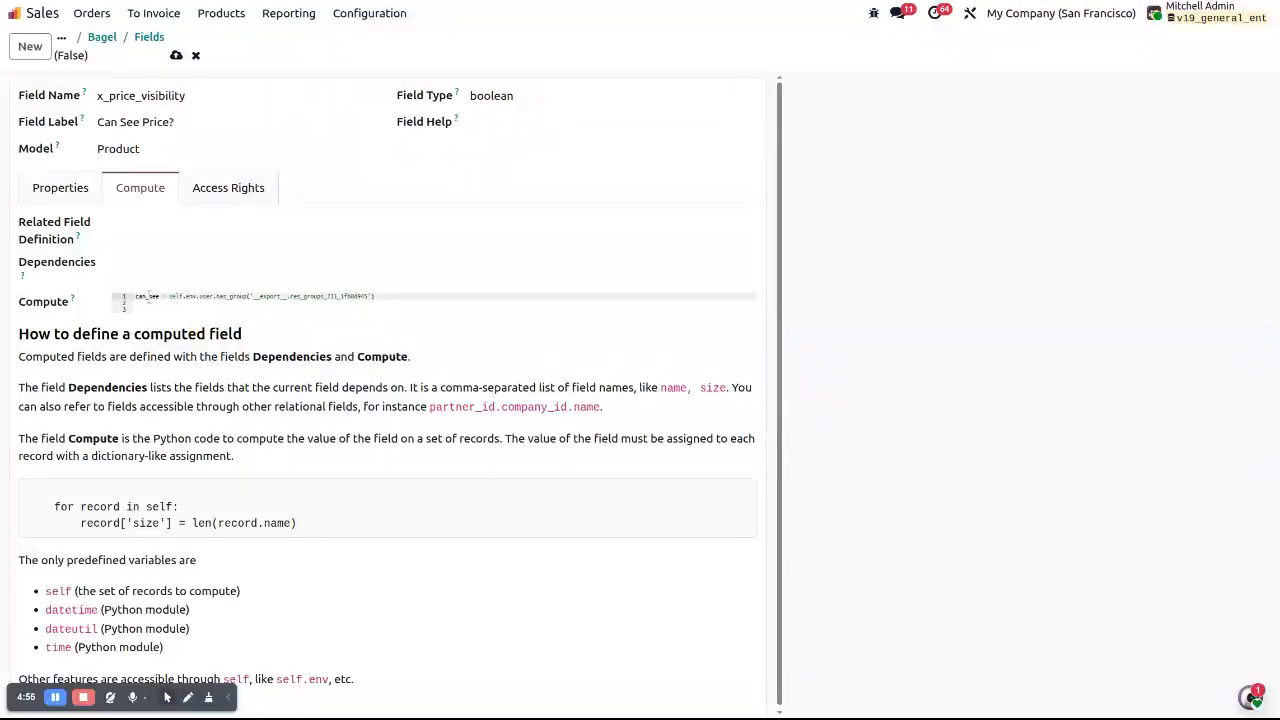
{"action": "left_click", "coordinate": [166, 313]}
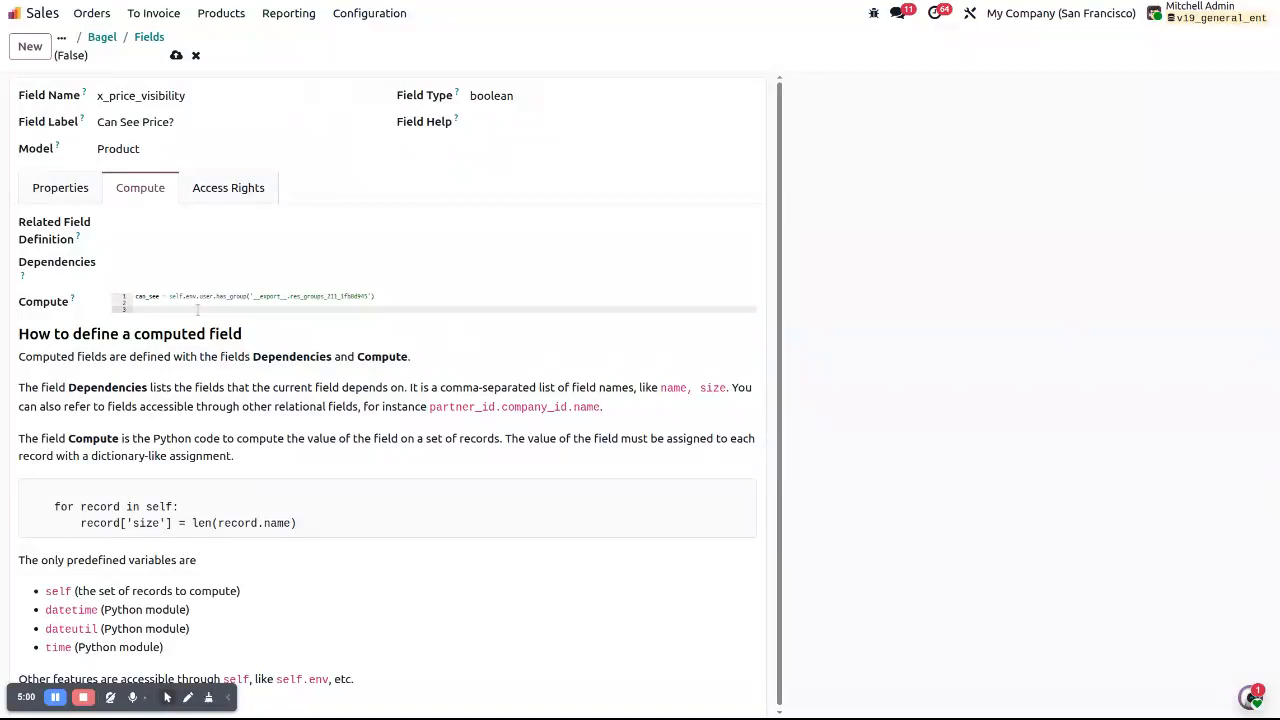
{"action": "type", "text": "for record in self:"}
{"action": "key", "text": "Return"}
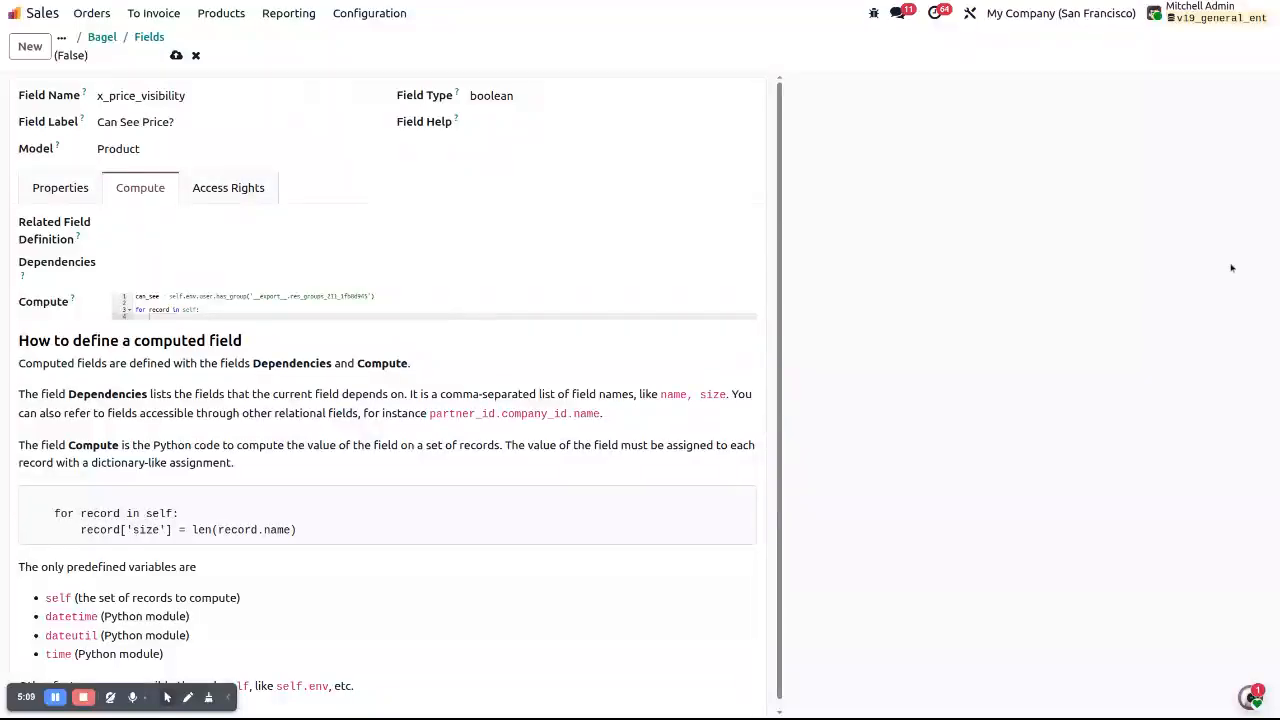
{"action": "type", "text": "record['"}
{"action": "double_click", "coordinate": [159, 95]}
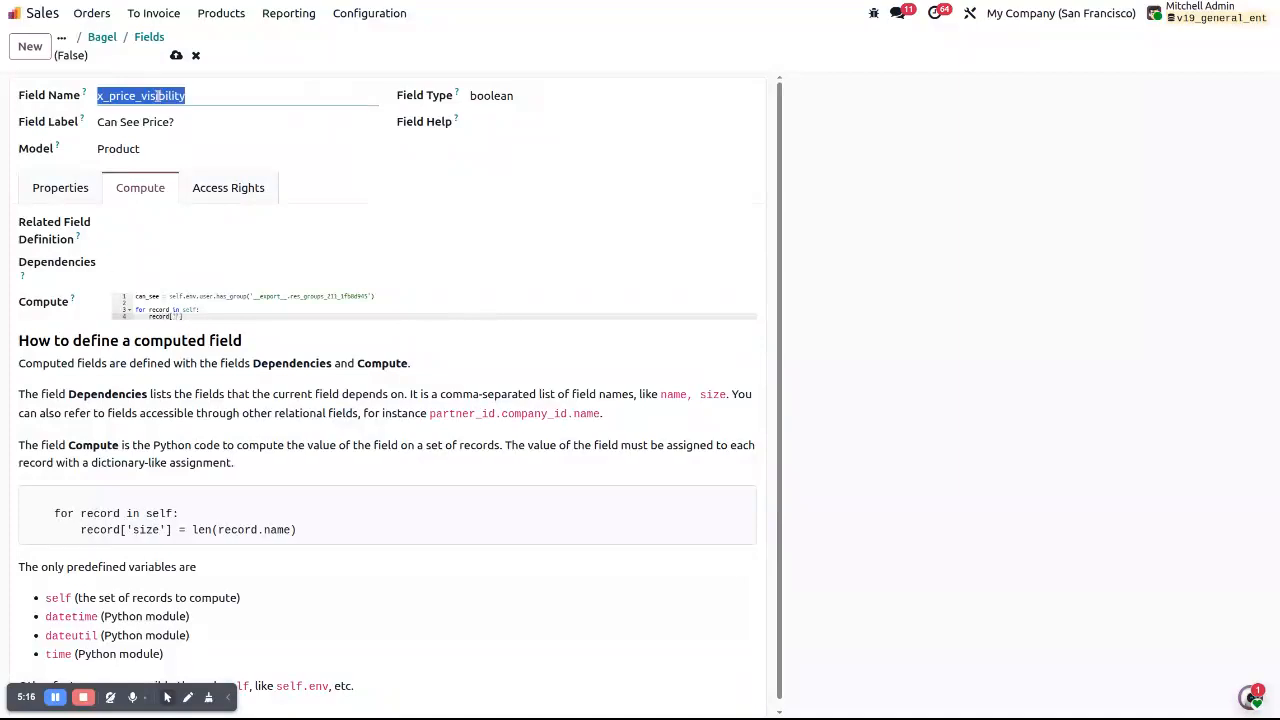
{"action": "key", "text": "ctrl+c"}
{"action": "left_click", "coordinate": [175, 316]}
{"action": "key", "text": "ctrl+v"}
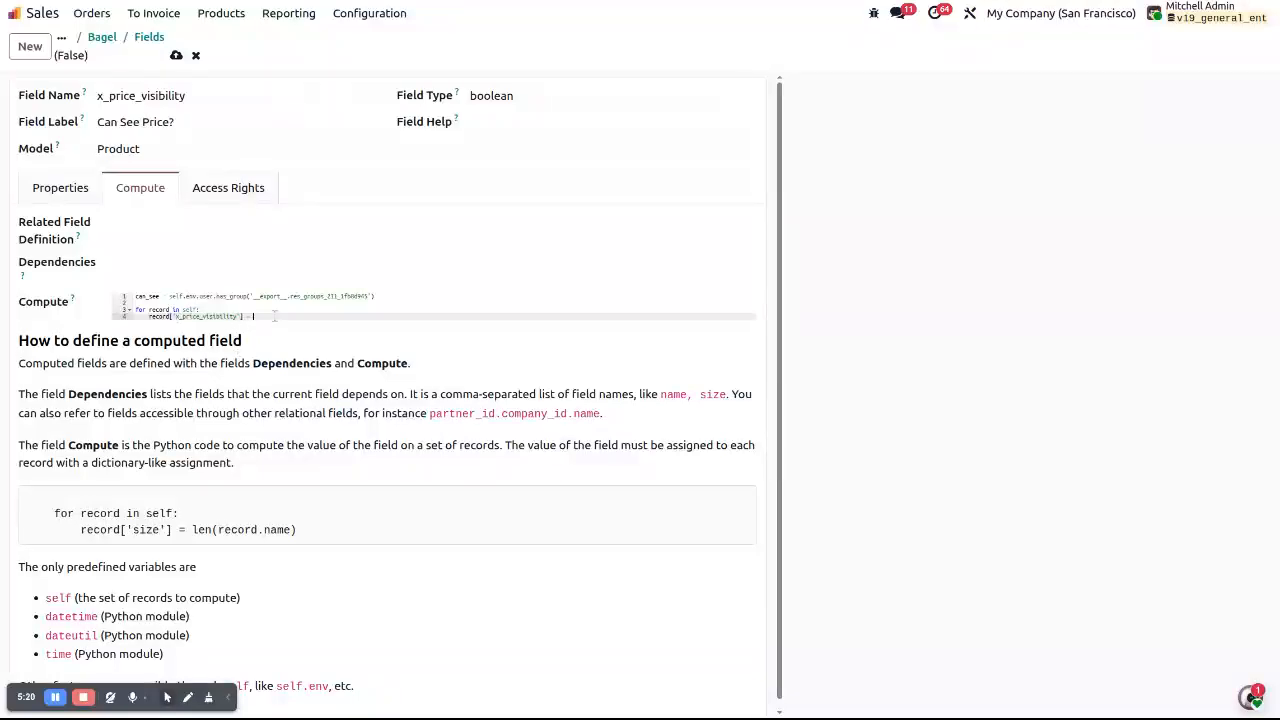
Complete the record['x_price_visibility'] assignment with can_see and save the new field
{"action": "double_click", "coordinate": [147, 297]}
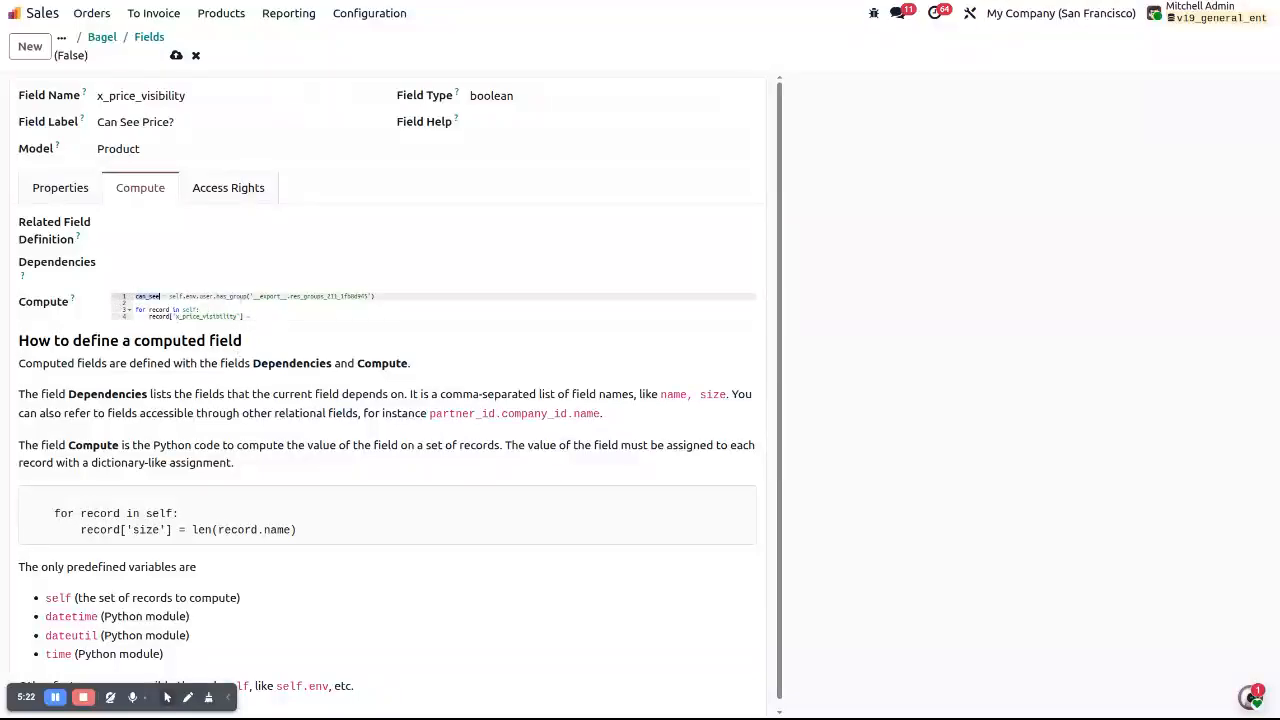
{"action": "key", "text": "ctrl+c"}
{"action": "left_click", "coordinate": [309, 316]}
{"action": "key", "text": "ctrl+v"}
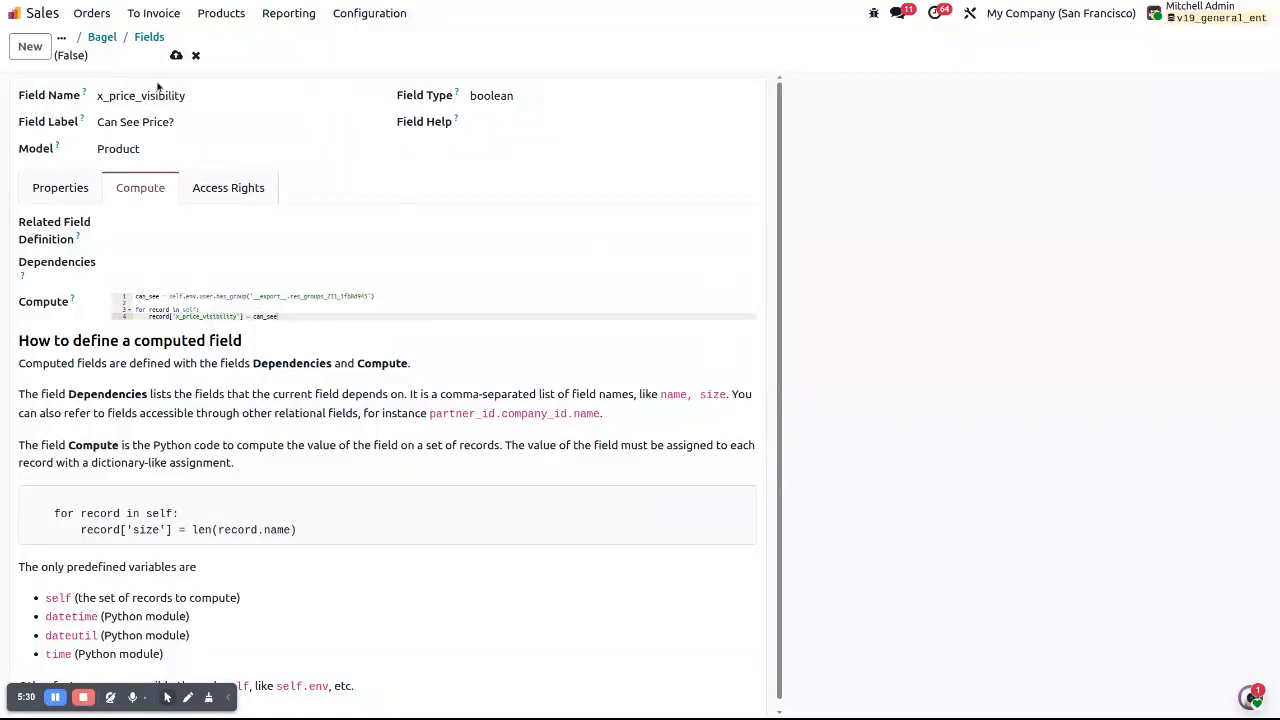
{"action": "left_click", "coordinate": [176, 56]}
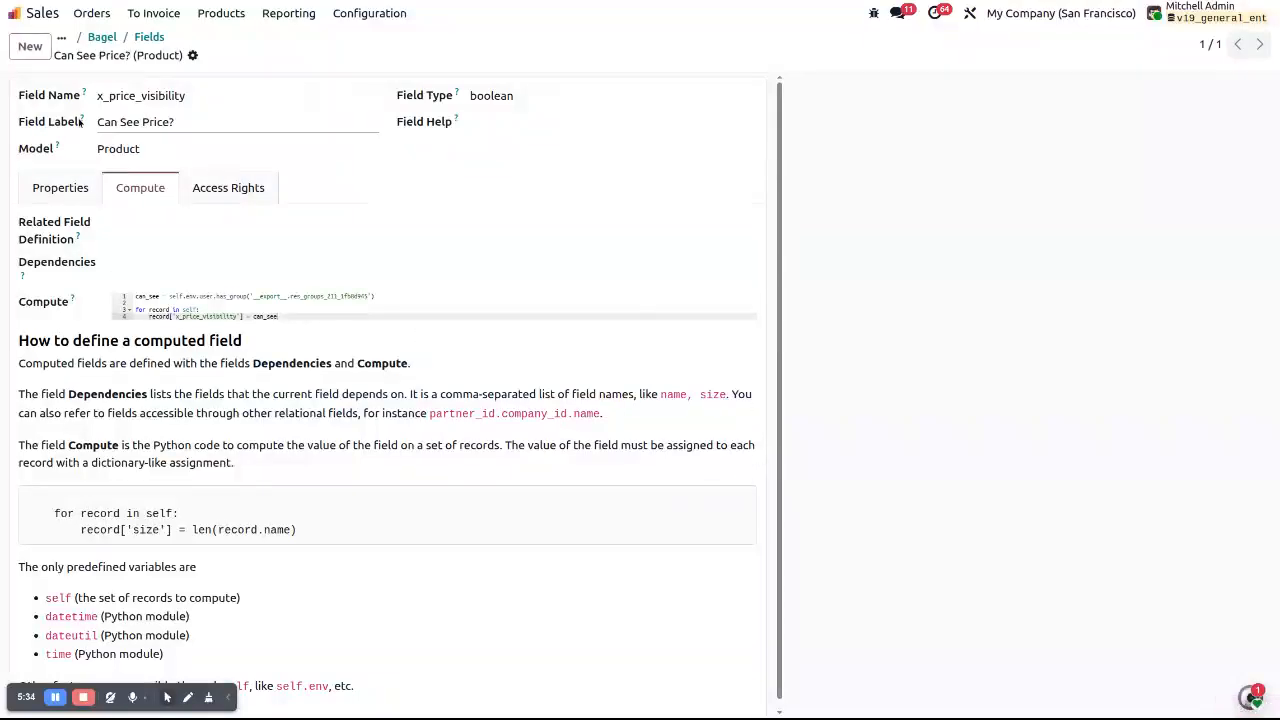
{"action": "double_click", "coordinate": [130, 95]}
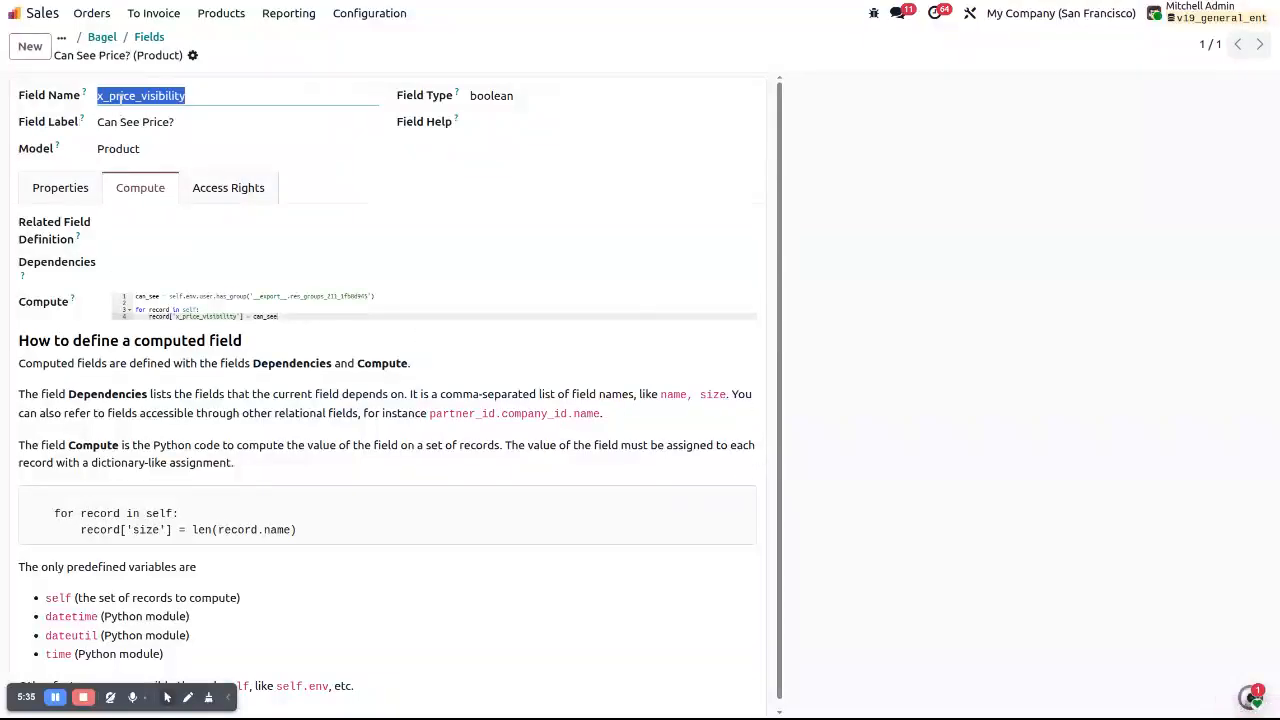
Return to the Bagel product and open its form view definition, going on to the inherited view product.template.common.form
{"action": "left_click", "coordinate": [102, 37]}
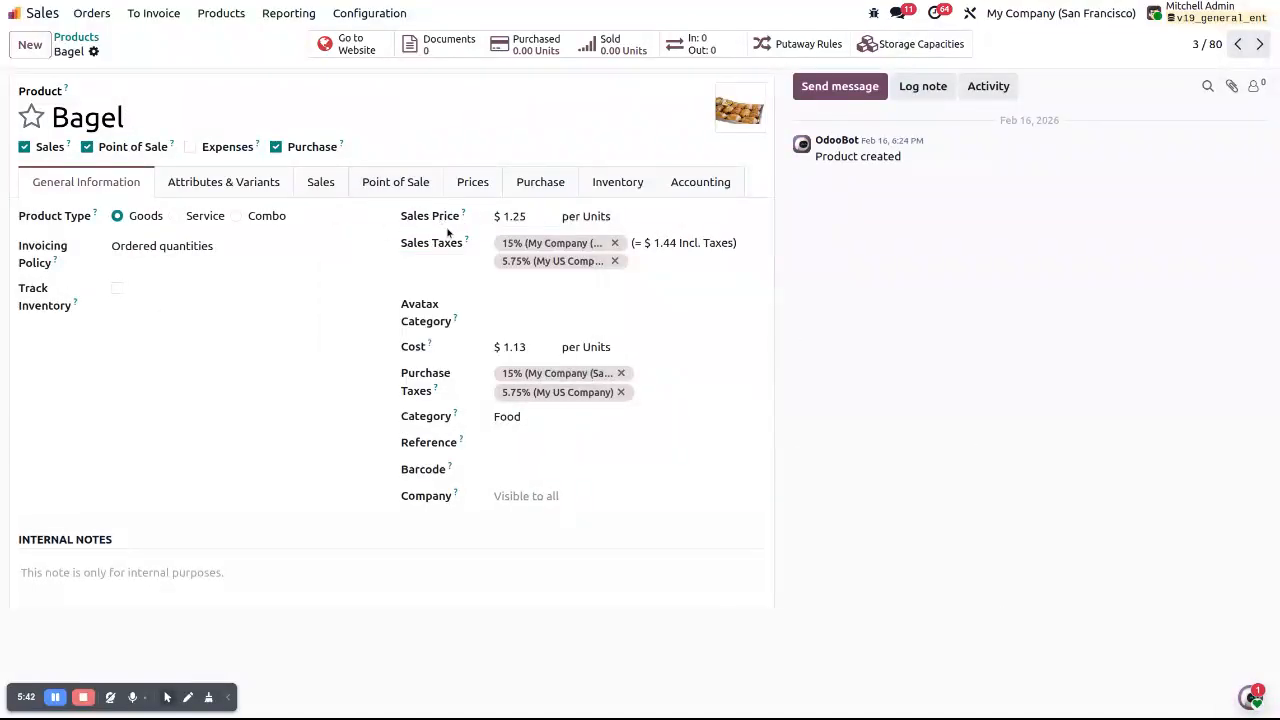
{"action": "left_click", "coordinate": [873, 14]}
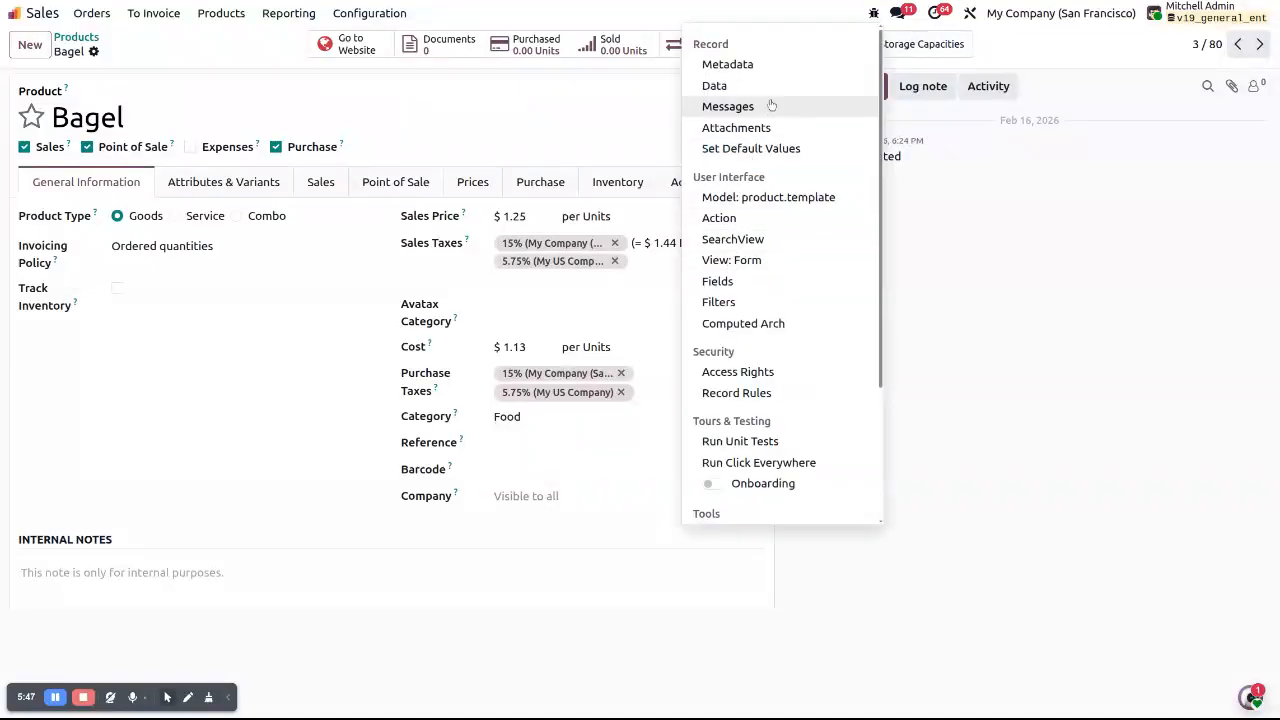
{"action": "left_click", "coordinate": [728, 266]}
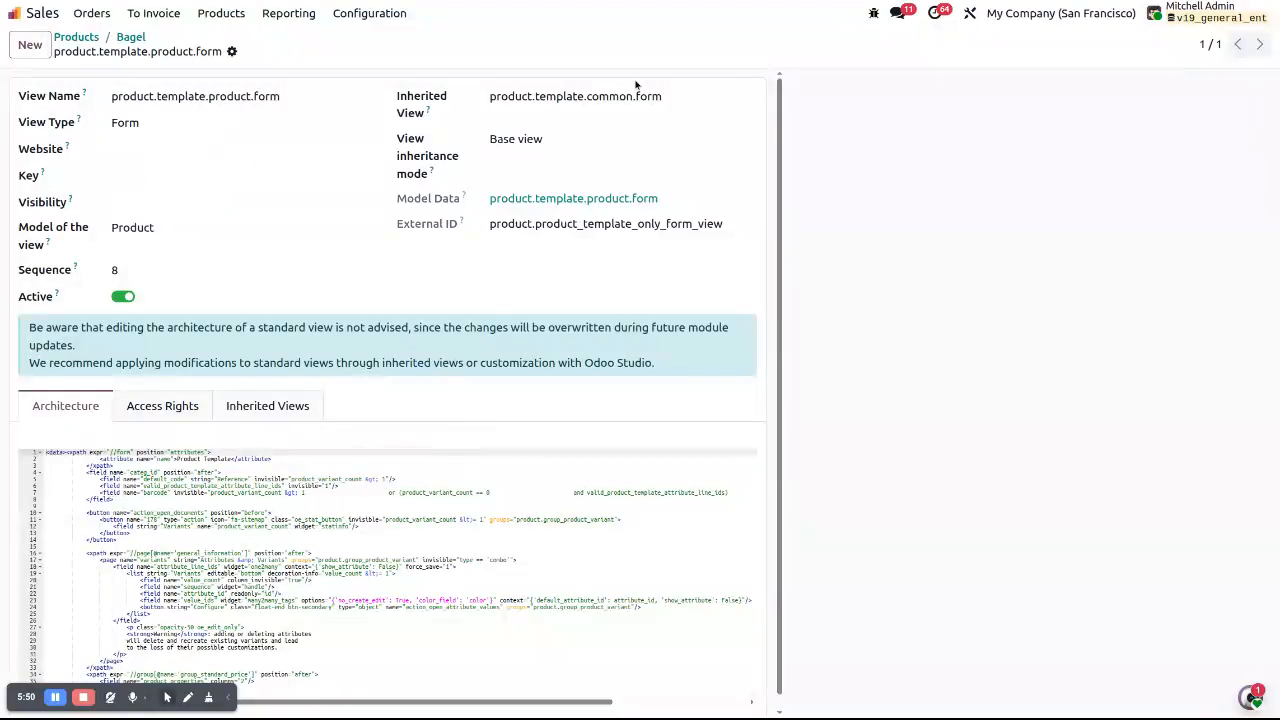
{"action": "left_click", "coordinate": [746, 98]}
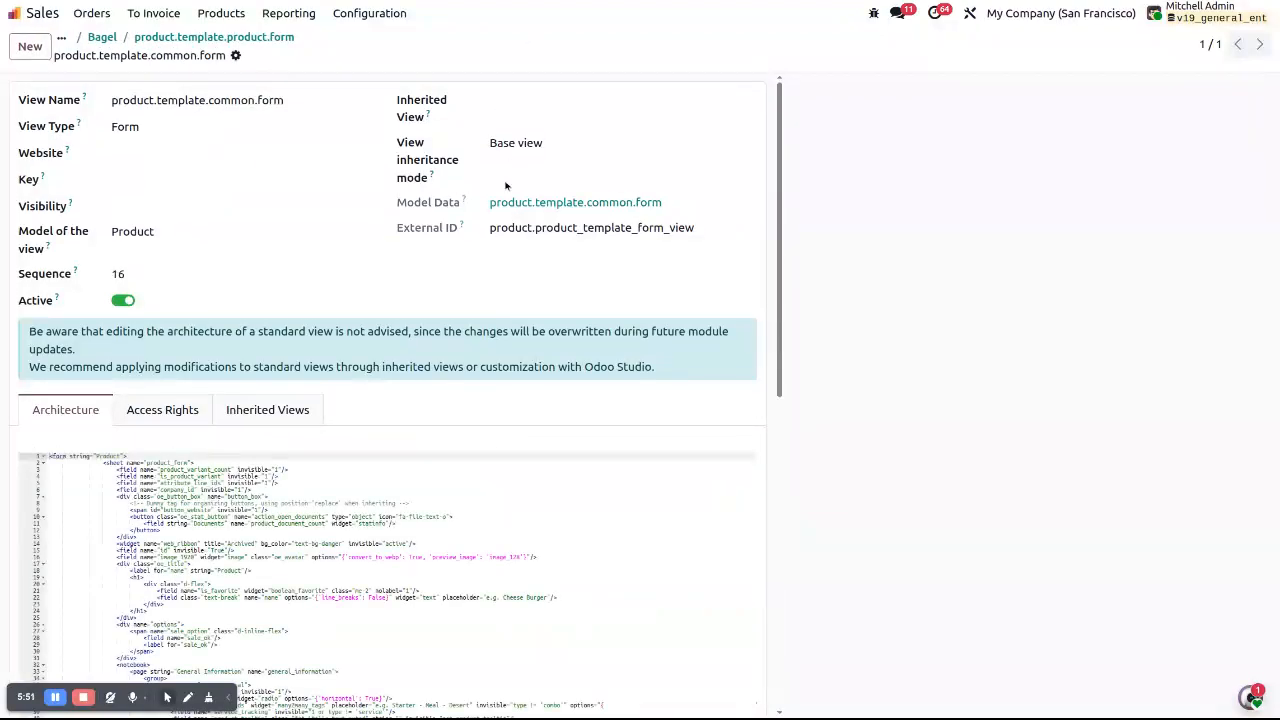
Locate the group_standard_price group in the view architecture and select its entire block
{"action": "scroll", "coordinate": [492, 298], "scroll_direction": "down", "scroll_amount": 6}
{"action": "scroll", "coordinate": [478, 400], "scroll_direction": "down", "scroll_amount": 1}
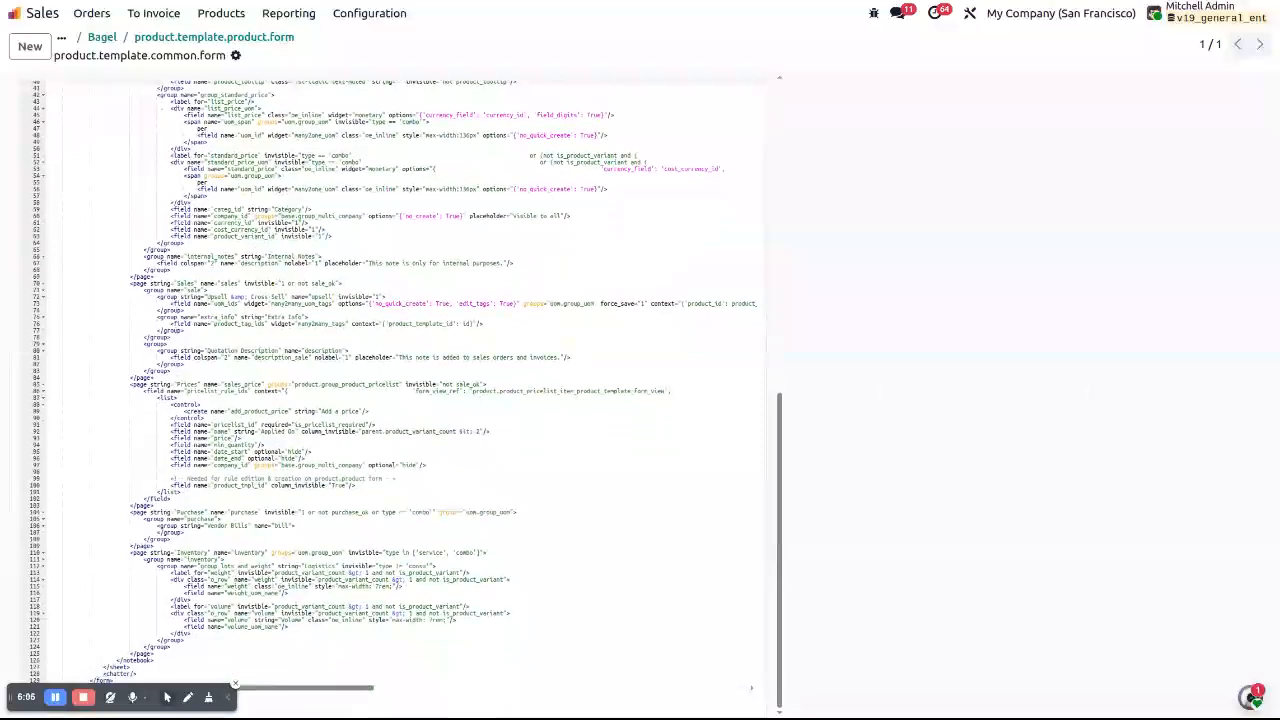
{"action": "scroll", "coordinate": [370, 383], "scroll_direction": "up", "scroll_amount": 1}
{"action": "scroll", "coordinate": [370, 383], "scroll_direction": "up", "scroll_amount": 1}
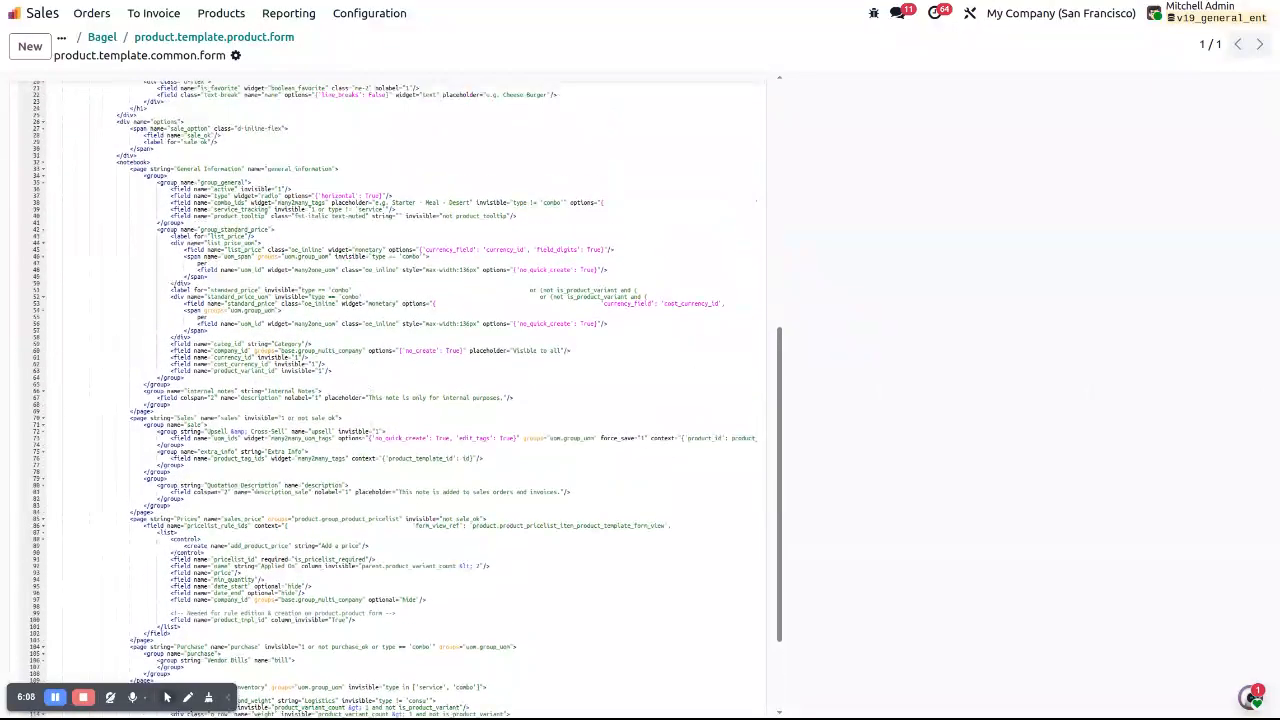
{"action": "left_click_drag", "start_coordinate": [158, 230], "coordinate": [185, 377]}
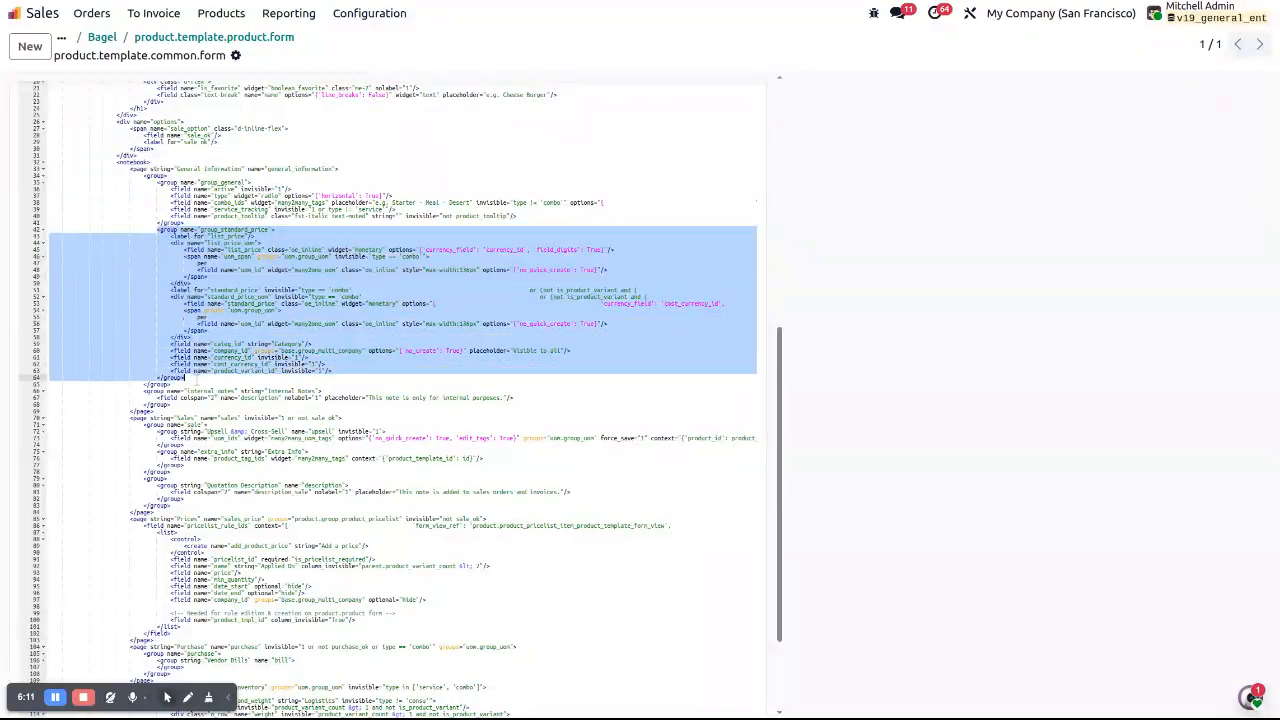
Examine the list_price label, the list_price_uom div and the list_price field inside the group_standard_price block
{"action": "left_click", "coordinate": [208, 232]}
{"action": "double_click", "coordinate": [204, 231]}
{"action": "double_click", "coordinate": [234, 236]}
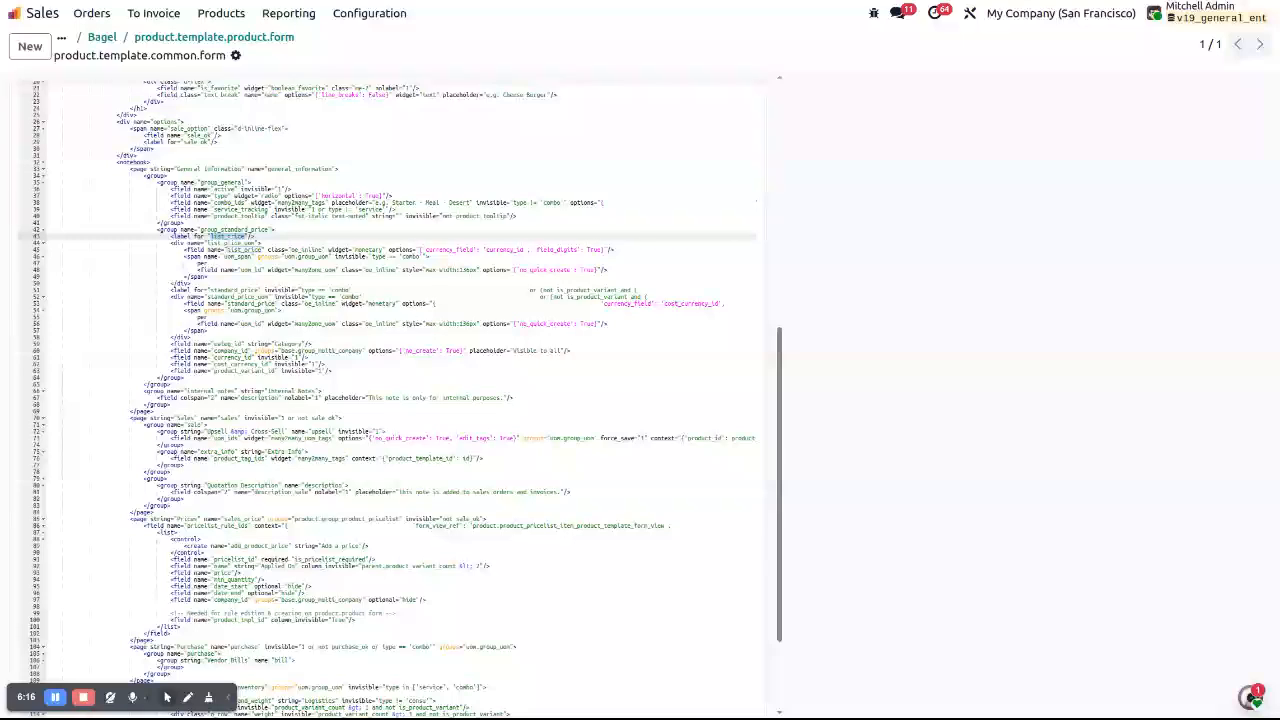
{"action": "double_click", "coordinate": [232, 243]}
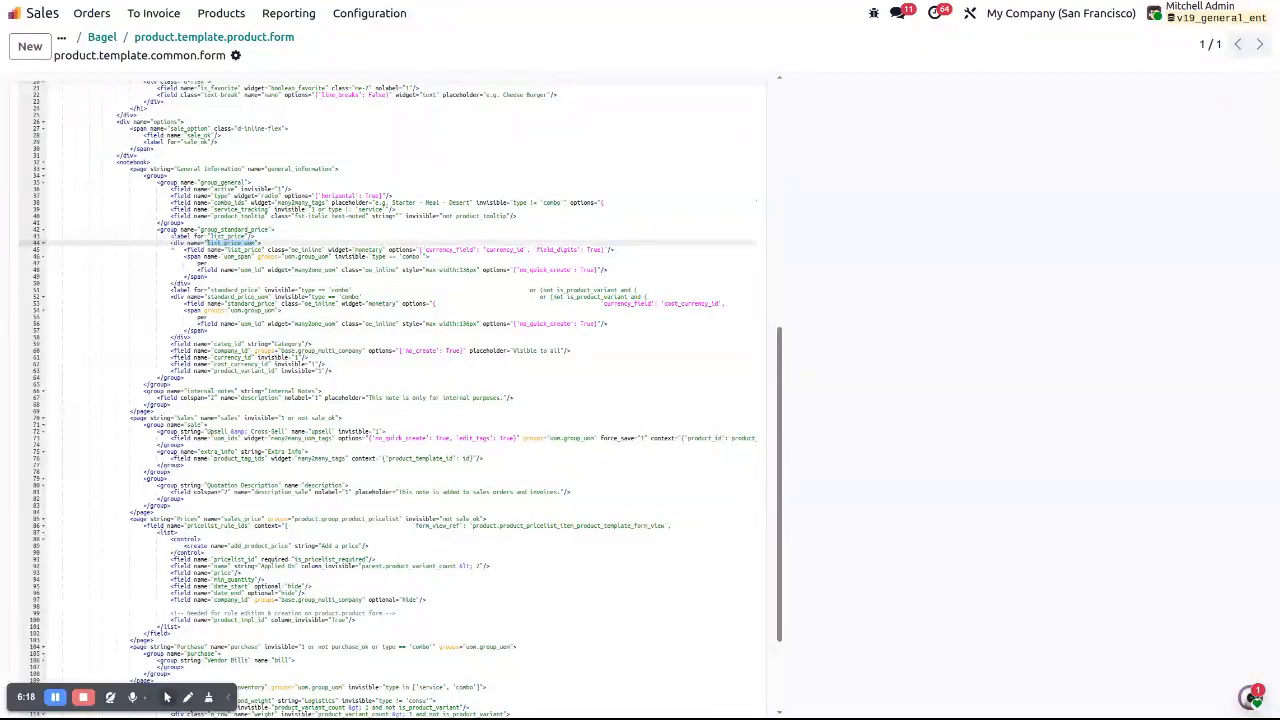
{"action": "double_click", "coordinate": [231, 249]}
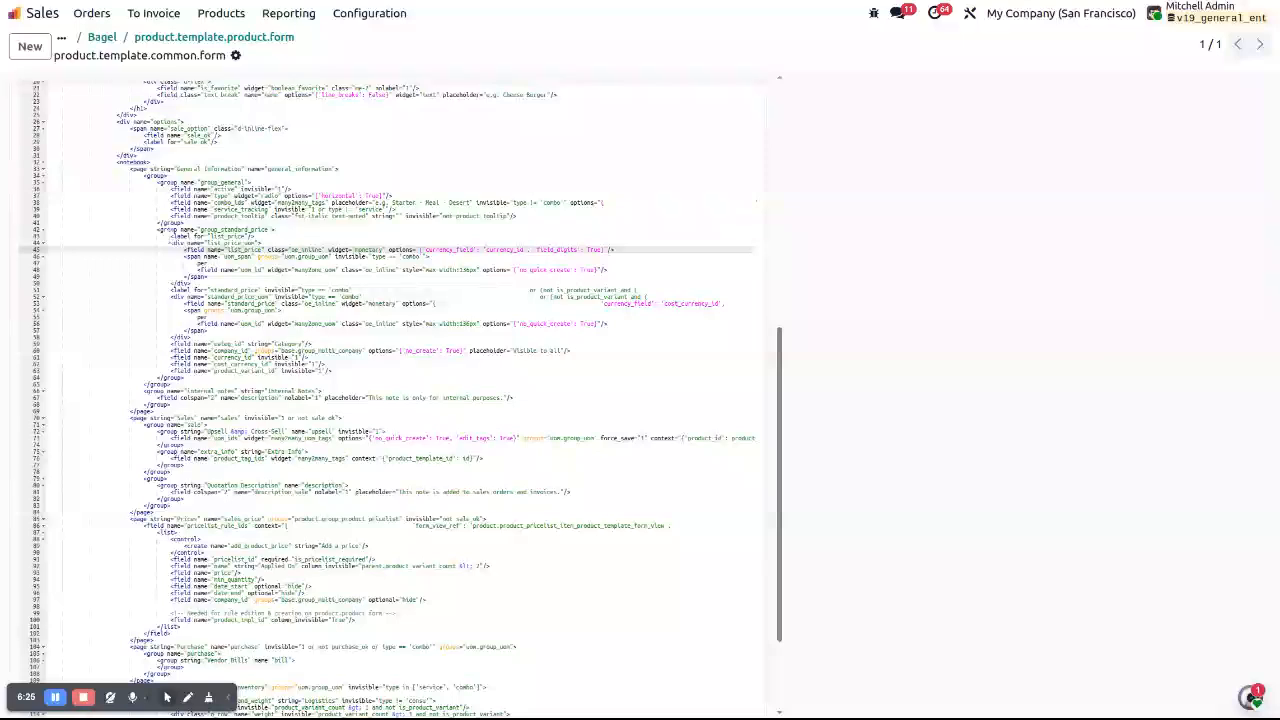
{"action": "mouse_move", "coordinate": [170, 237]}
{"action": "left_mouse_down"}
{"action": "mouse_move", "coordinate": [262, 243]}
{"action": "mouse_move", "coordinate": [165, 235]}
{"action": "mouse_move", "coordinate": [190, 282]}
{"action": "mouse_move", "coordinate": [170, 236]}
{"action": "left_mouse_up"}
{"action": "left_click", "coordinate": [262, 238]}
{"action": "left_click", "coordinate": [170, 243]}
{"action": "left_click", "coordinate": [191, 284]}
{"action": "left_click", "coordinate": [220, 242]}
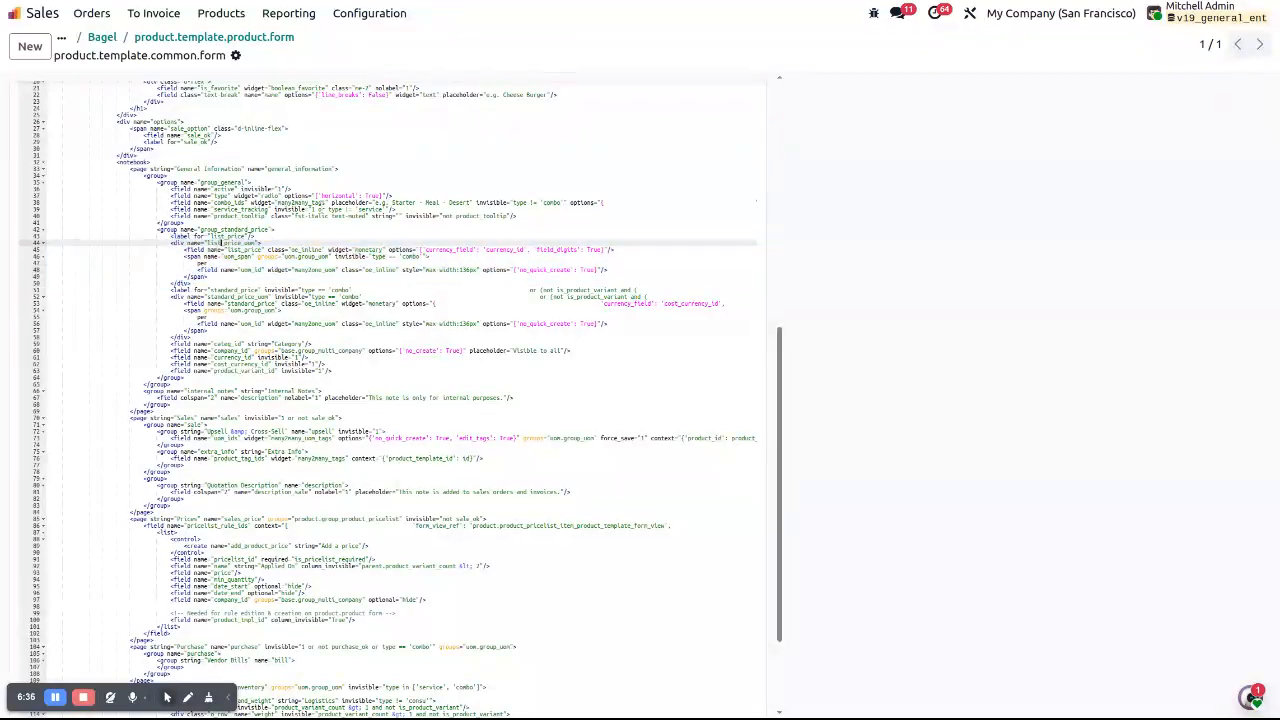
Add a new inherited view to product.template.common.form and name it product.template.form.view.inherited.price.visibilty
{"action": "scroll", "coordinate": [220, 242], "scroll_direction": "up", "scroll_amount": 3}
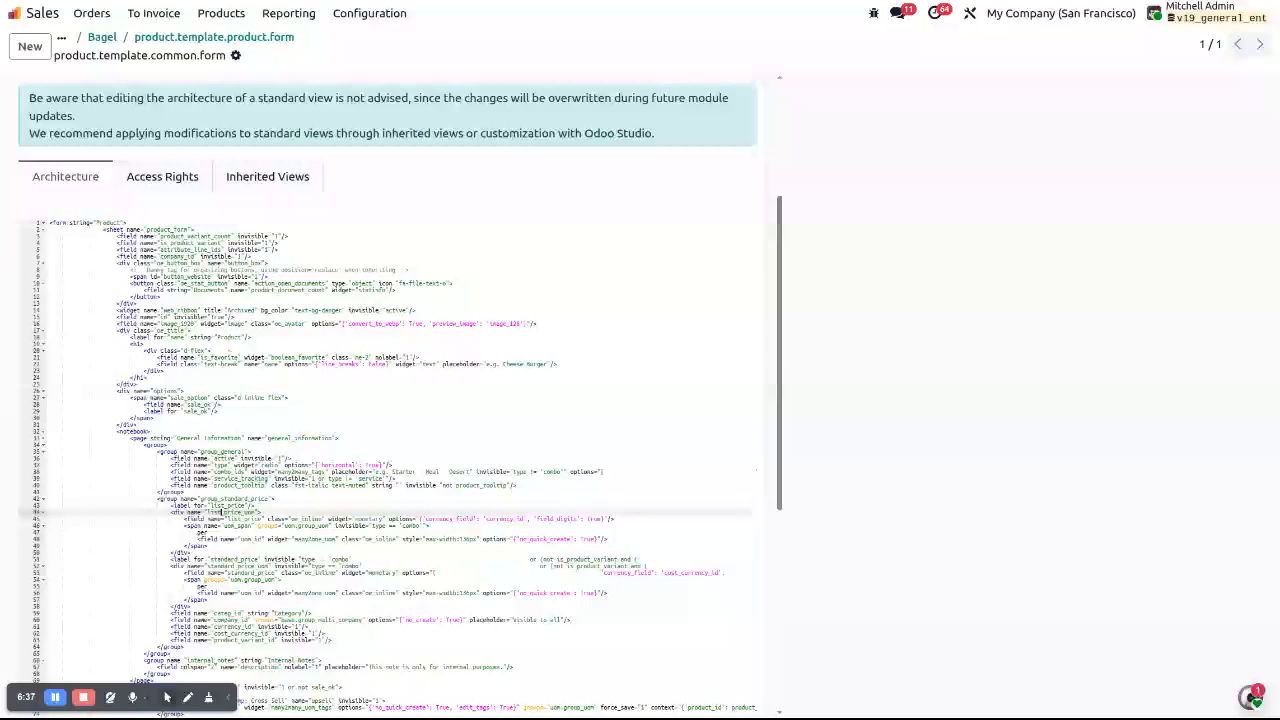
{"action": "left_click", "coordinate": [238, 185]}
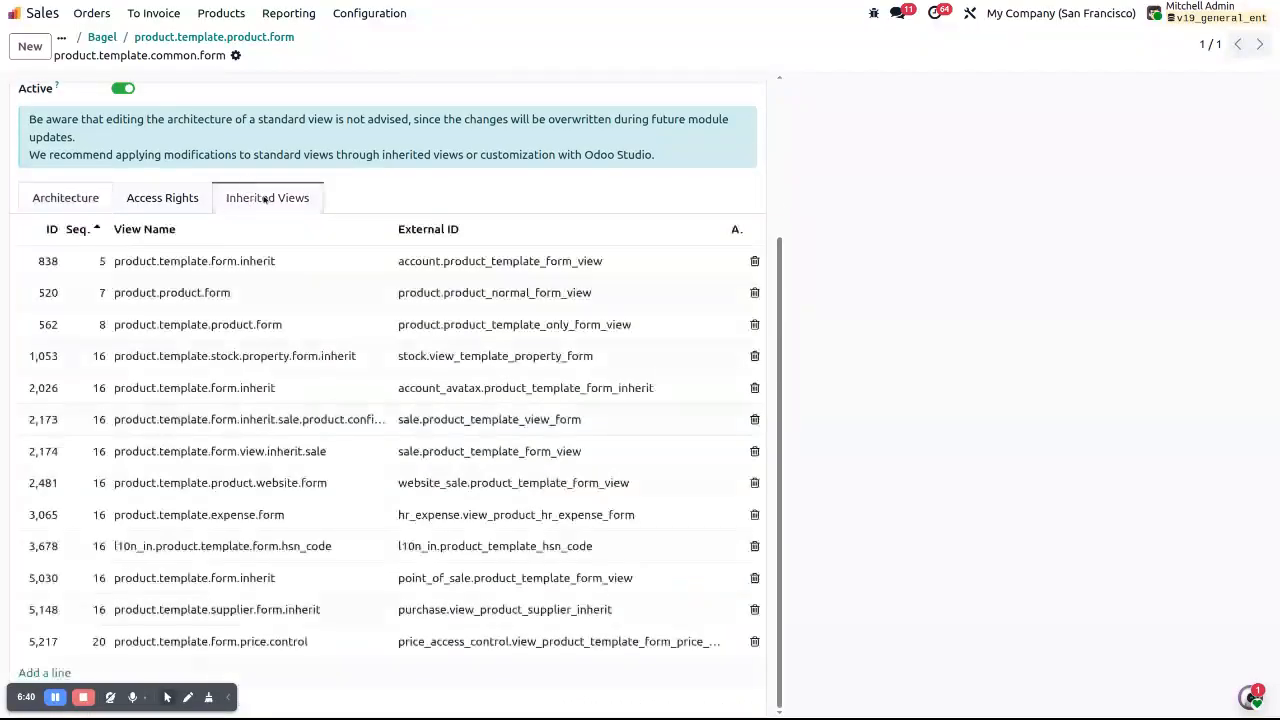
{"action": "left_click", "coordinate": [32, 672]}
{"action": "type", "text": "product.te"}
{"action": "type", "text": "mpla"}
{"action": "type", "text": "late."}
{"action": "type", "text": ".view.inheti"}
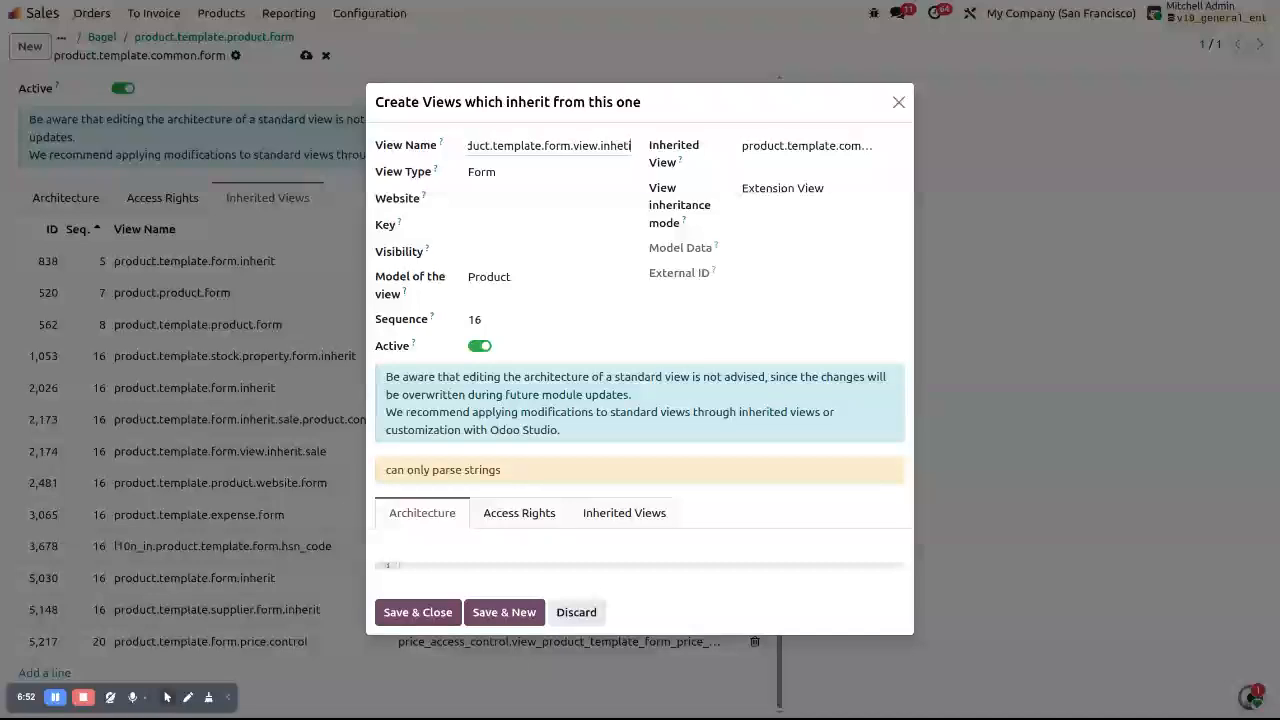
{"action": "key", "text": "BackSpace"}
{"action": "type", "text": "rite"}
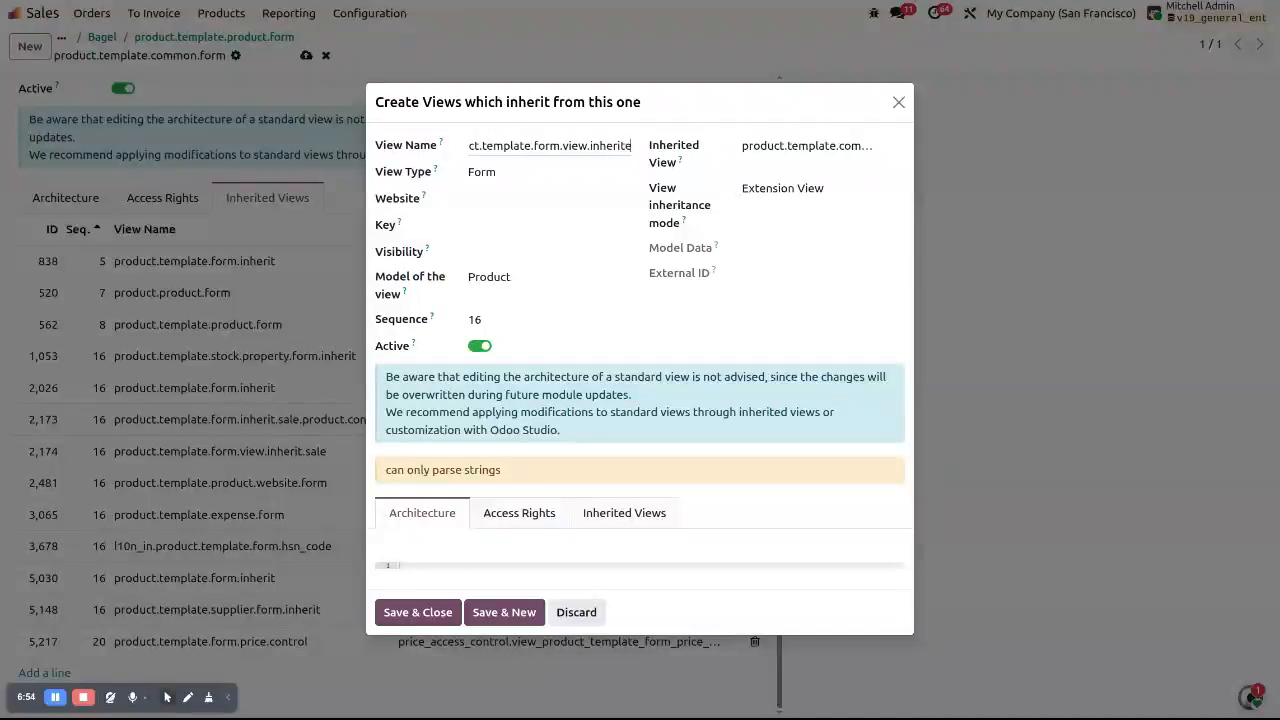
{"action": "type", "text": "d.pr"}
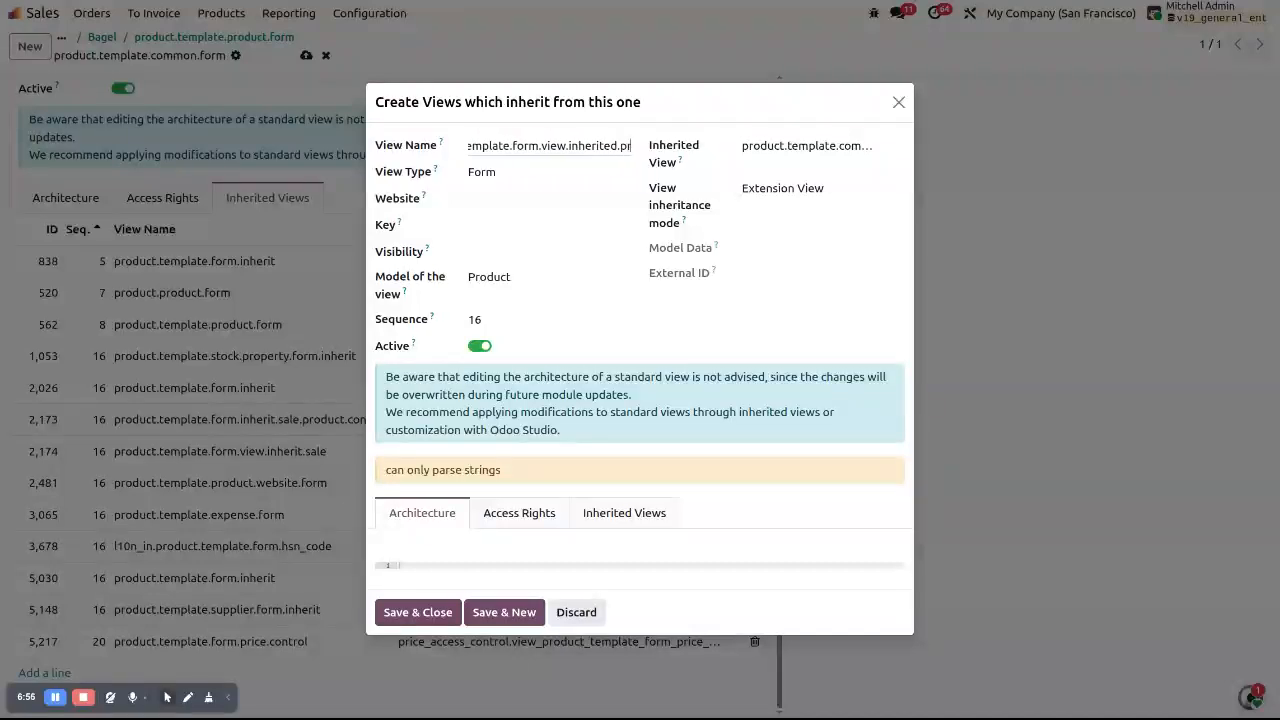
{"action": "type", "text": "ice.visibilty"}
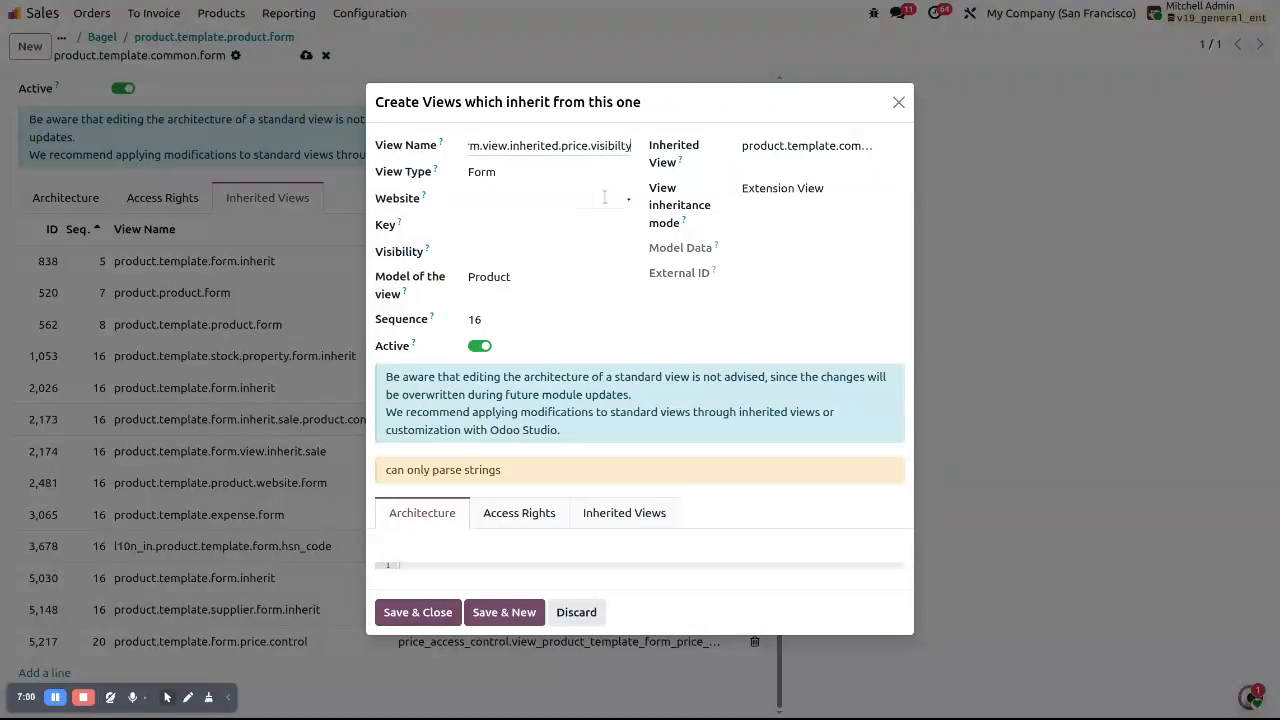
Start the new view's architecture with a <data> root element and an empty line inside it
{"action": "left_click", "coordinate": [458, 563]}
{"action": "type", "text": "<xpa"}
{"action": "type", "text": ">"}
{"action": "key", "text": "Return"}
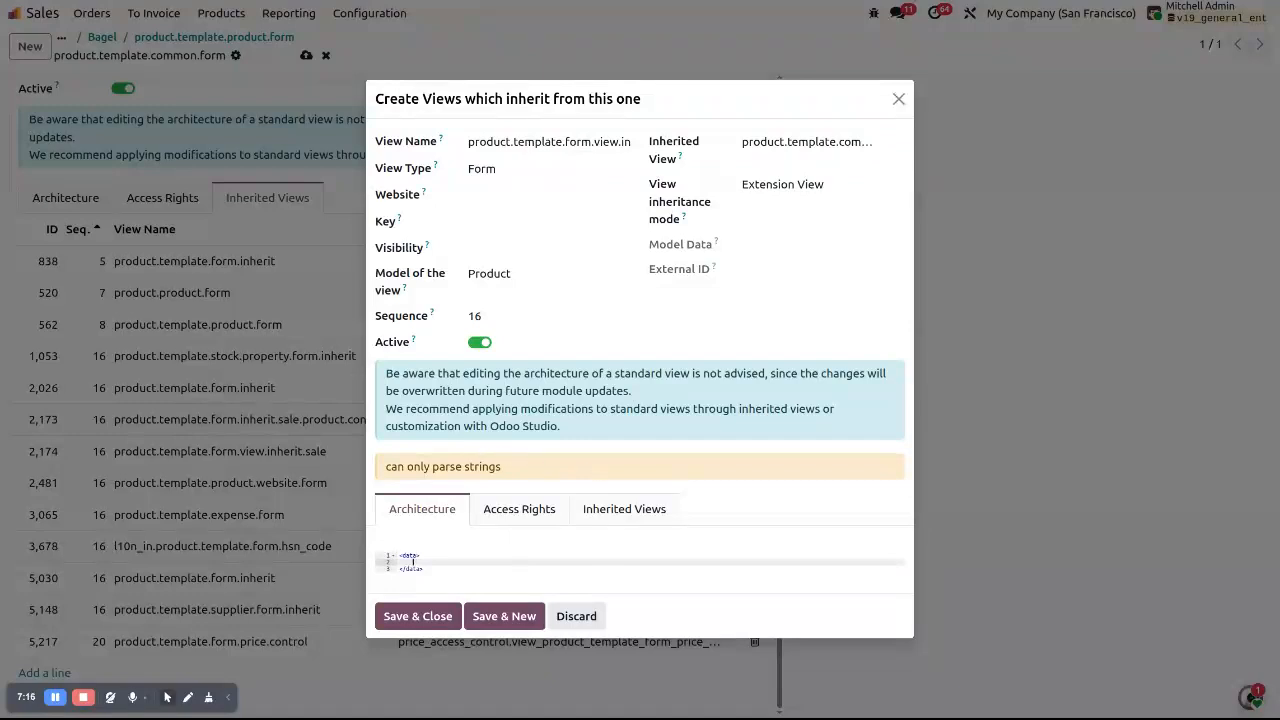
Inside <data>, add an xpath with an empty expr and position="attributes", containing an empty <attribute name="invisible"></attribute>
{"action": "type", "text": "<xpath expr=\""}
{"action": "type", "text": "\"\"attri"}
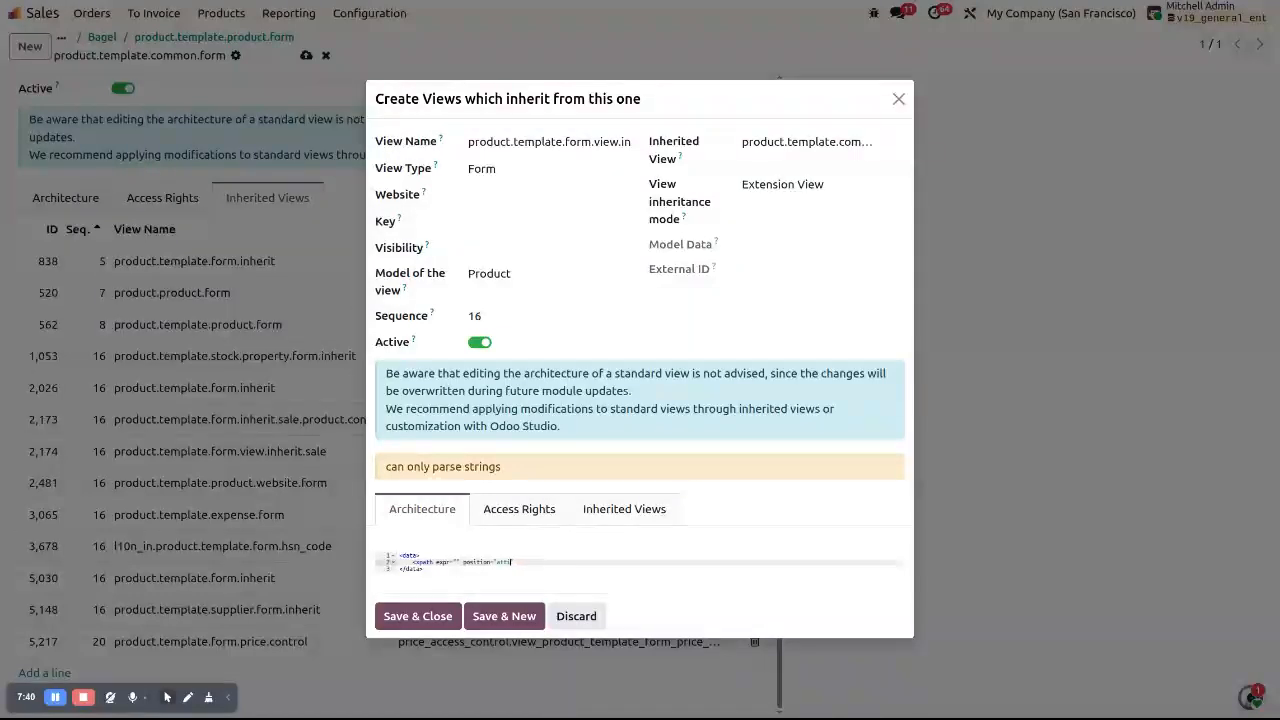
{"action": "type", "text": "ributes"}
{"action": "type", "text": ">"}
{"action": "key", "text": "Return"}
{"action": "type", "text": "<attr"}
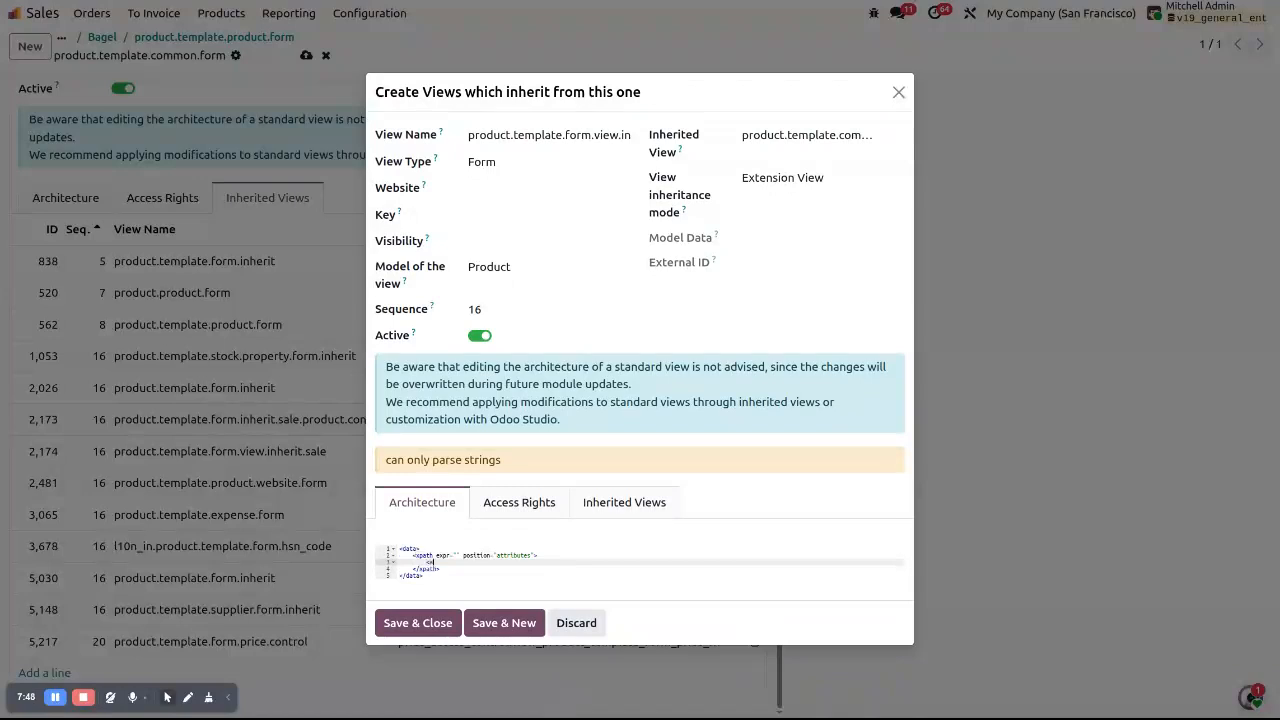
{"action": "type", "text": "ibute name=\"invisible\"></attribute>"}
{"action": "left_click", "coordinate": [502, 1]}
{"action": "left_click", "coordinate": [450, 555]}
{"action": "type", "text": "//label"}
{"action": "type", "text": "l"}
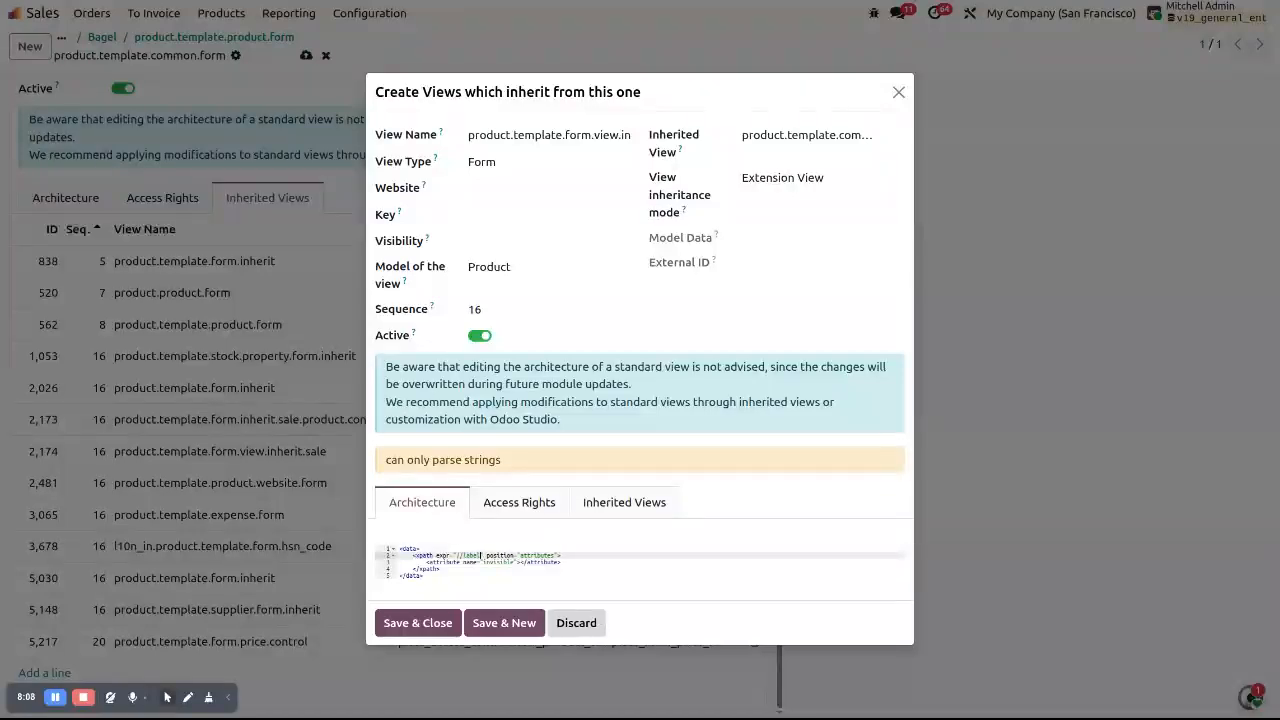
{"action": "type", "text": "[]"}
{"action": "key", "text": "Left"}
{"action": "type", "text": "@for='list_price"}
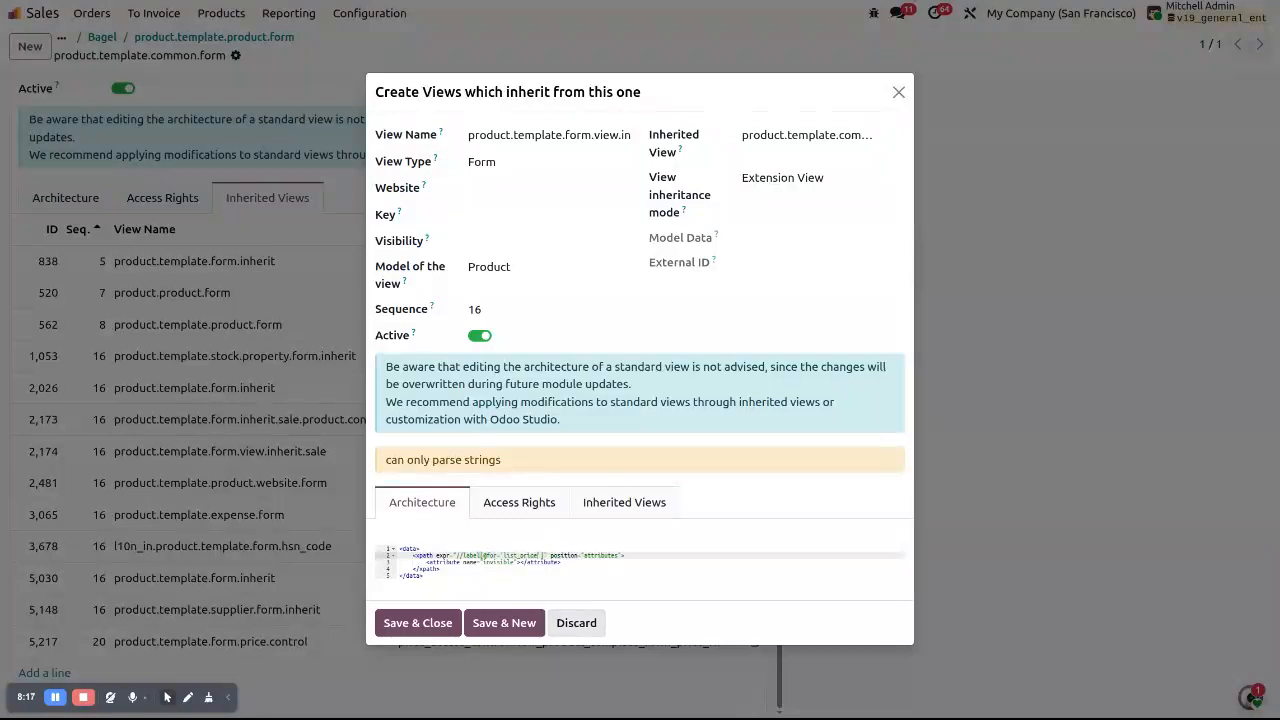
Enter x_price_visibility as the value of the label's invisible attribute
{"action": "left_click", "coordinate": [582, 562]}
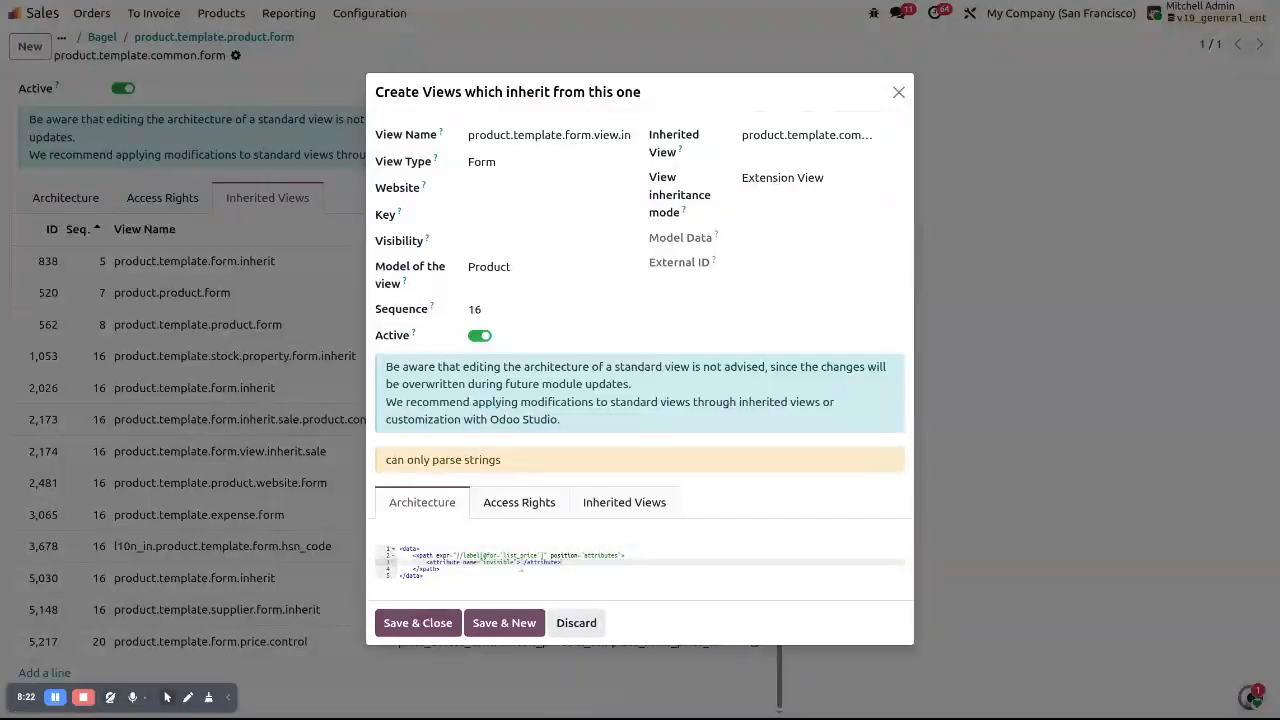
{"action": "type", "text": "x_price_visibility"}
{"action": "double_click", "coordinate": [536, 564]}
{"action": "left_click", "coordinate": [507, 556]}
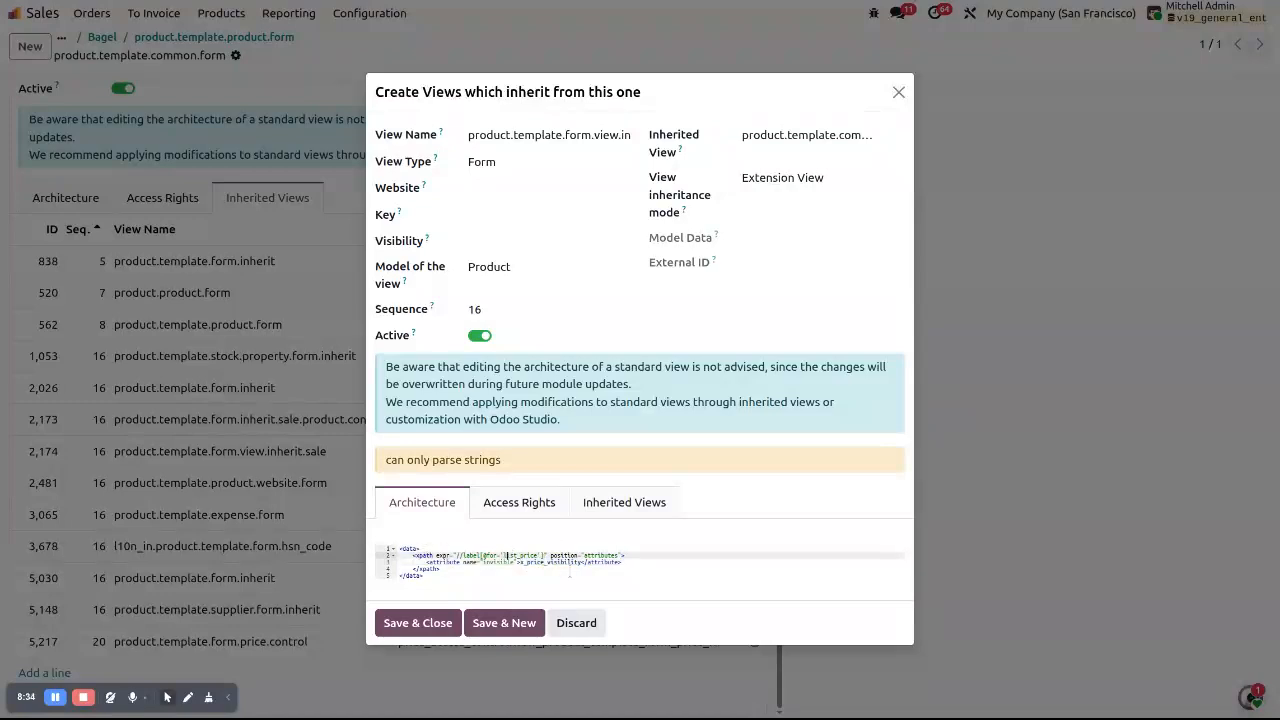
{"action": "double_click", "coordinate": [558, 563]}
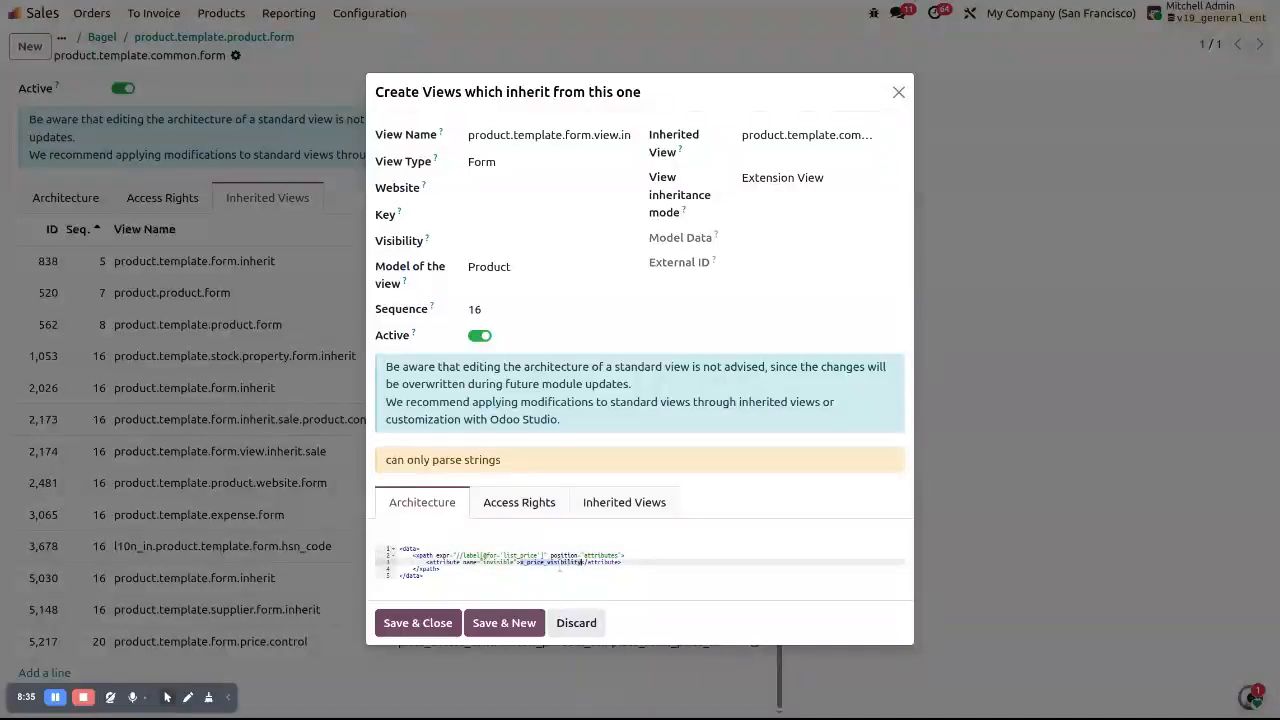
Above the label xpath, insert <xpath expr="//sheet" position="before"> containing <field name="x_price_visibility" invisible="1"/>
{"action": "left_click", "coordinate": [515, 542]}
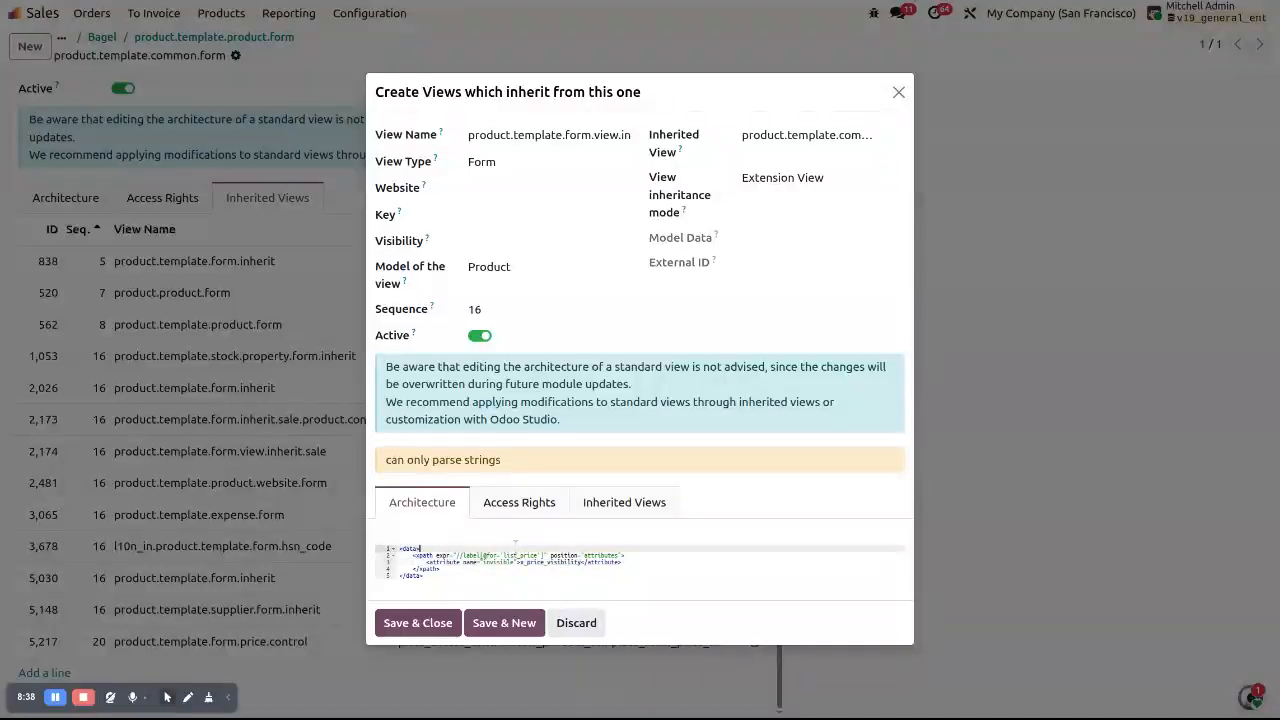
{"action": "key", "text": "Return"}
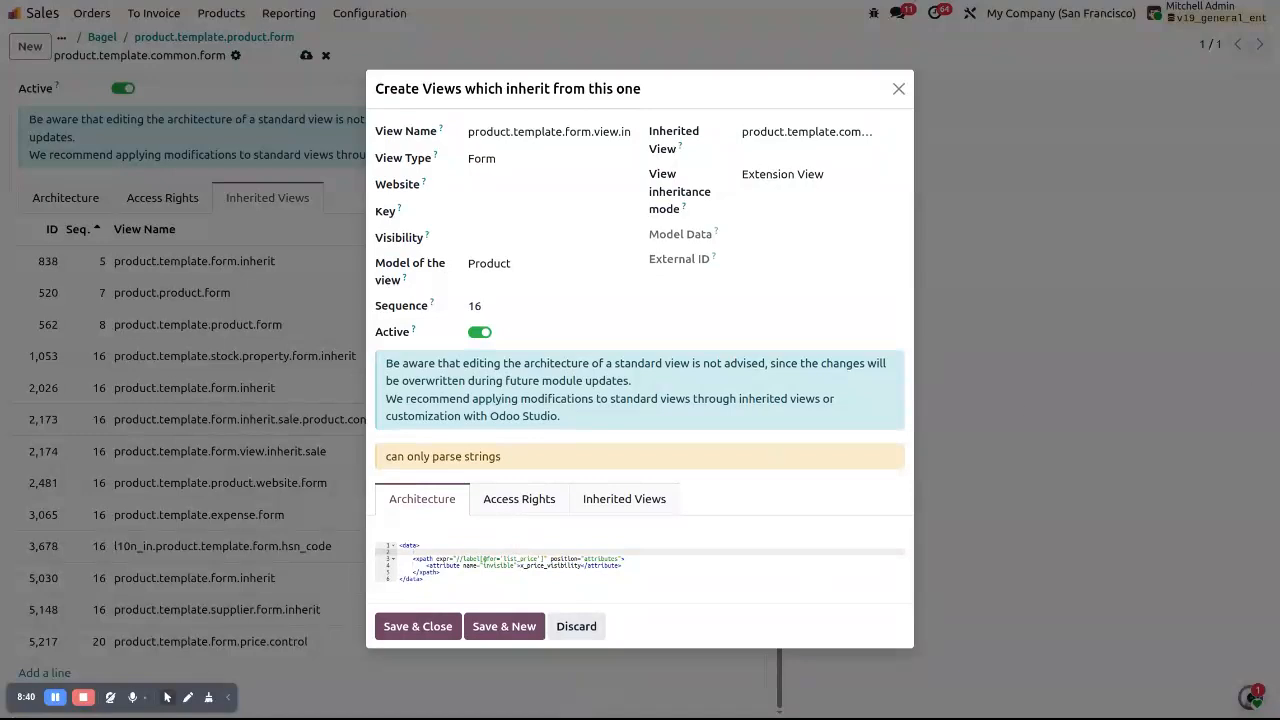
{"action": "left_click", "coordinate": [55, 701]}
{"action": "type", "text": "<xpath expr=\"//sheet\" position=\"before\">     <field name=\"x_price_visibility\" invisible=\"1\"/> </xpath>"}
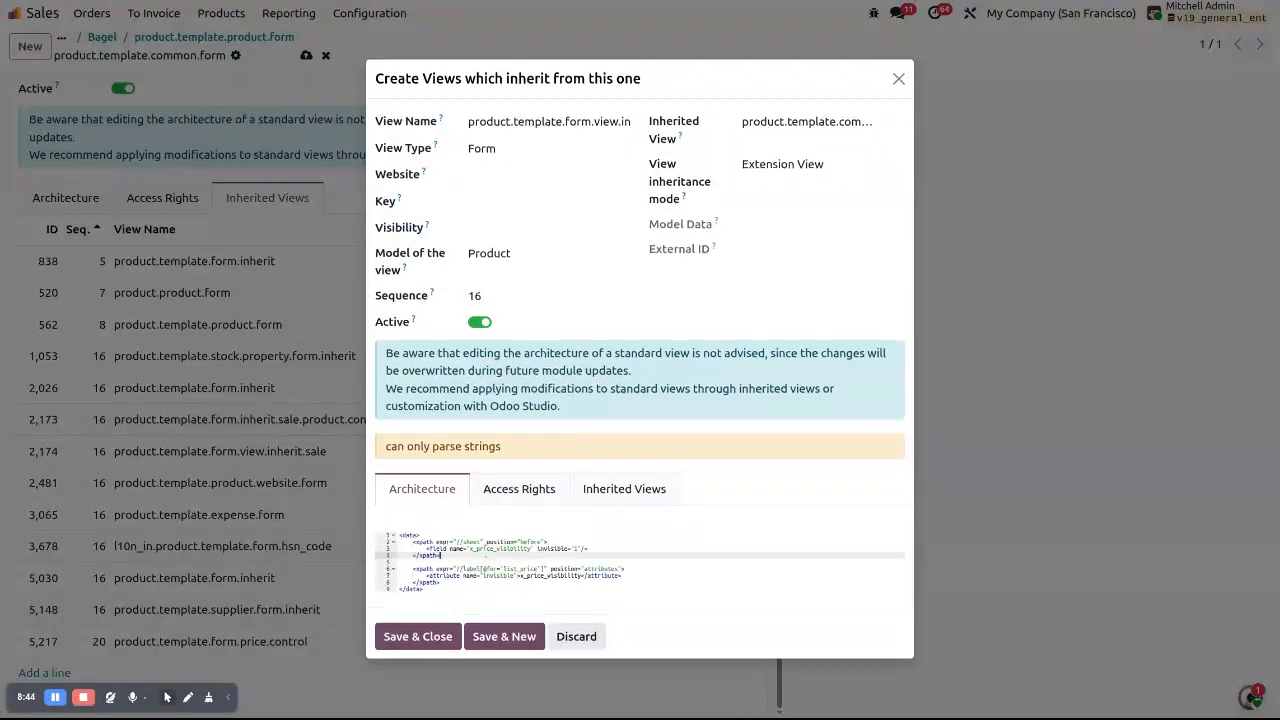
{"action": "double_click", "coordinate": [497, 550]}
{"action": "left_click", "coordinate": [550, 550]}
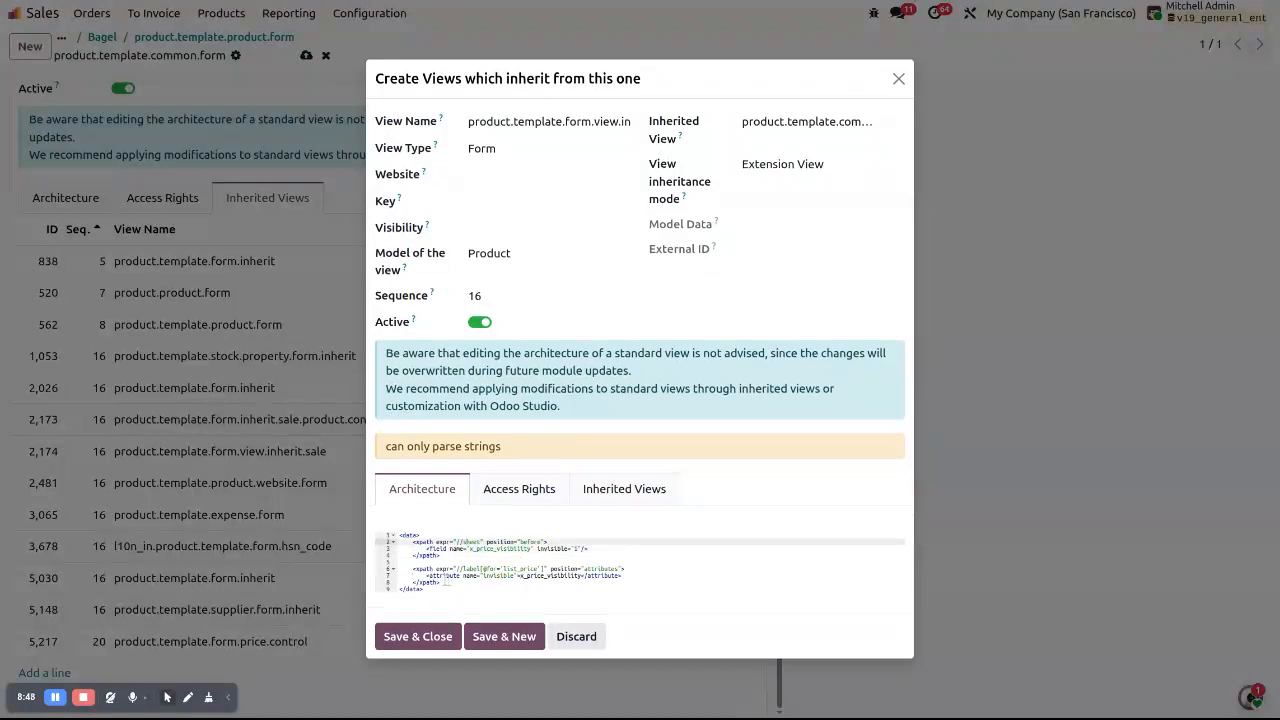
Add blank lines between the label xpath's closing tag and </data>
{"action": "left_click", "coordinate": [448, 582]}
{"action": "key", "text": "Return"}
{"action": "key", "text": "Return"}
{"action": "key", "text": "Up"}
{"action": "key", "text": "Up"}
{"action": "key", "text": "Up"}
{"action": "key", "text": "Up"}
{"action": "key", "text": "Up"}
{"action": "key", "text": "Up"}
{"action": "key", "text": "Up"}
{"action": "key", "text": "Up"}
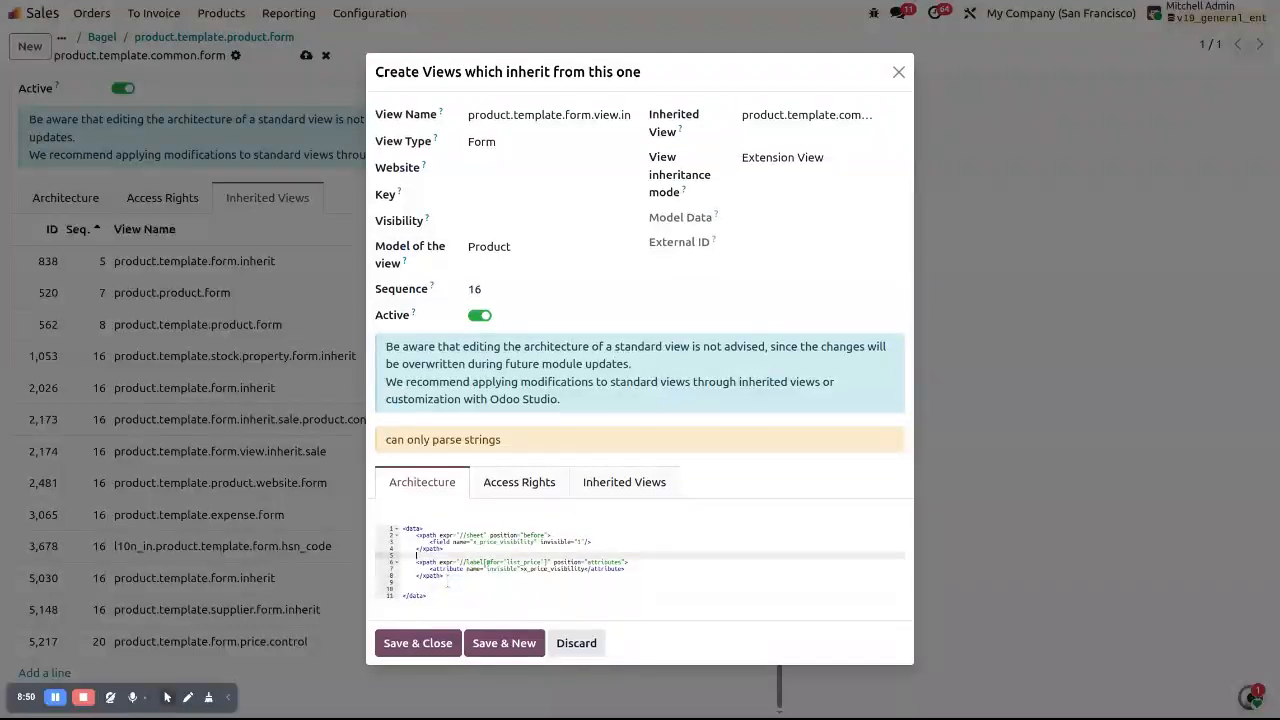
Insert the comment "Added Price Visibility Field" above the //sheet xpath
{"action": "key", "text": "Return"}
{"action": "key", "text": "Up"}
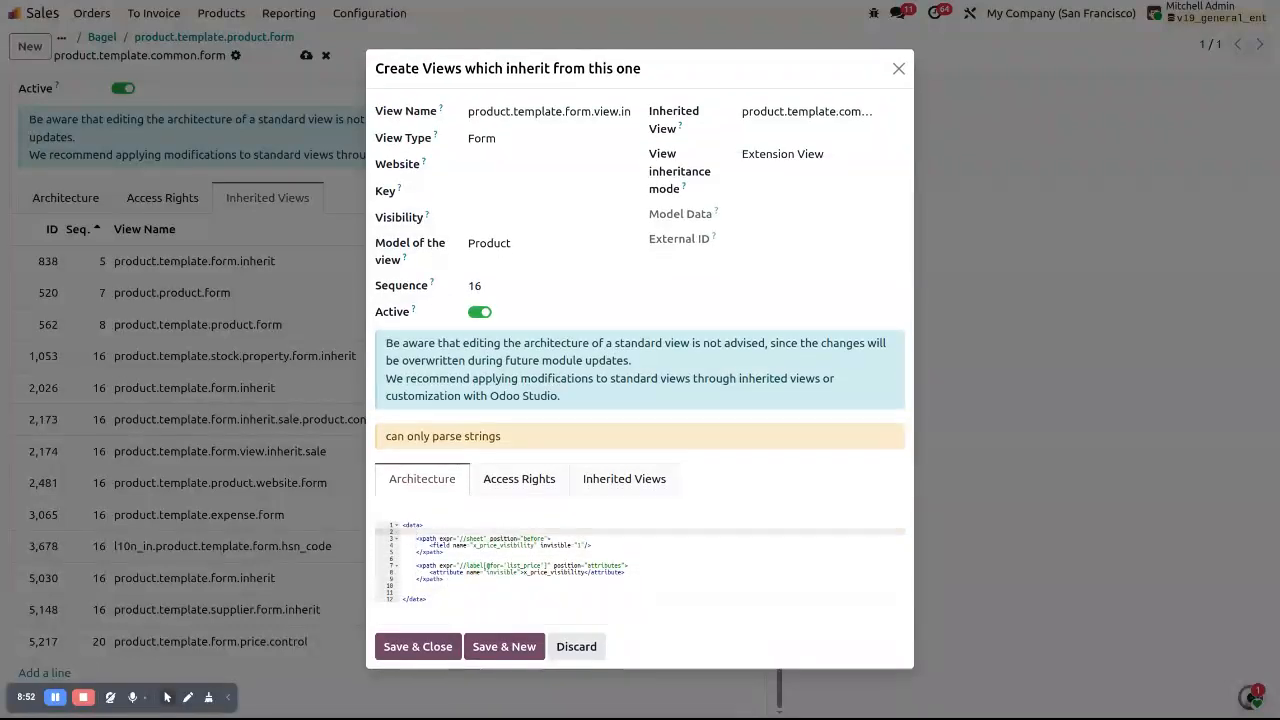
{"action": "type", "text": "Added Price B"}
{"action": "key", "text": "BackSpace"}
{"action": "key", "text": "BackSpace"}
{"action": "key", "text": "BackSpace"}
{"action": "type", "text": "Visibility Field"}
{"action": "key", "text": "ctrl+slash"}
Insert the comment "Hide/Show Product Sales Price Label" above the list_price label xpath
{"action": "key", "text": "Down"}
{"action": "key", "text": "Down"}
{"action": "key", "text": "Down"}
{"action": "key", "text": "Down"}
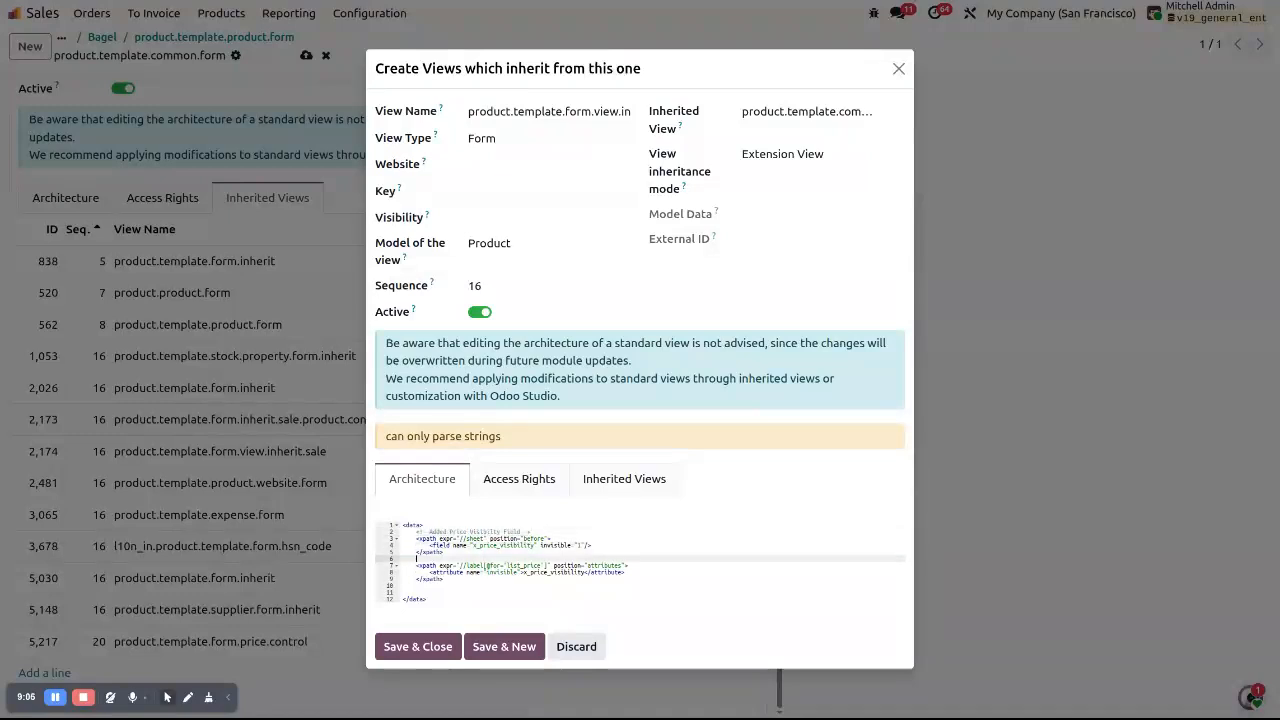
{"action": "key", "text": "Return"}
{"action": "type", "text": "Hide"}
{"action": "type", "text": " Sa"}
{"action": "type", "text": "w "}
{"action": "type", "text": "Product"}
{"action": "type", "text": " Sale"}
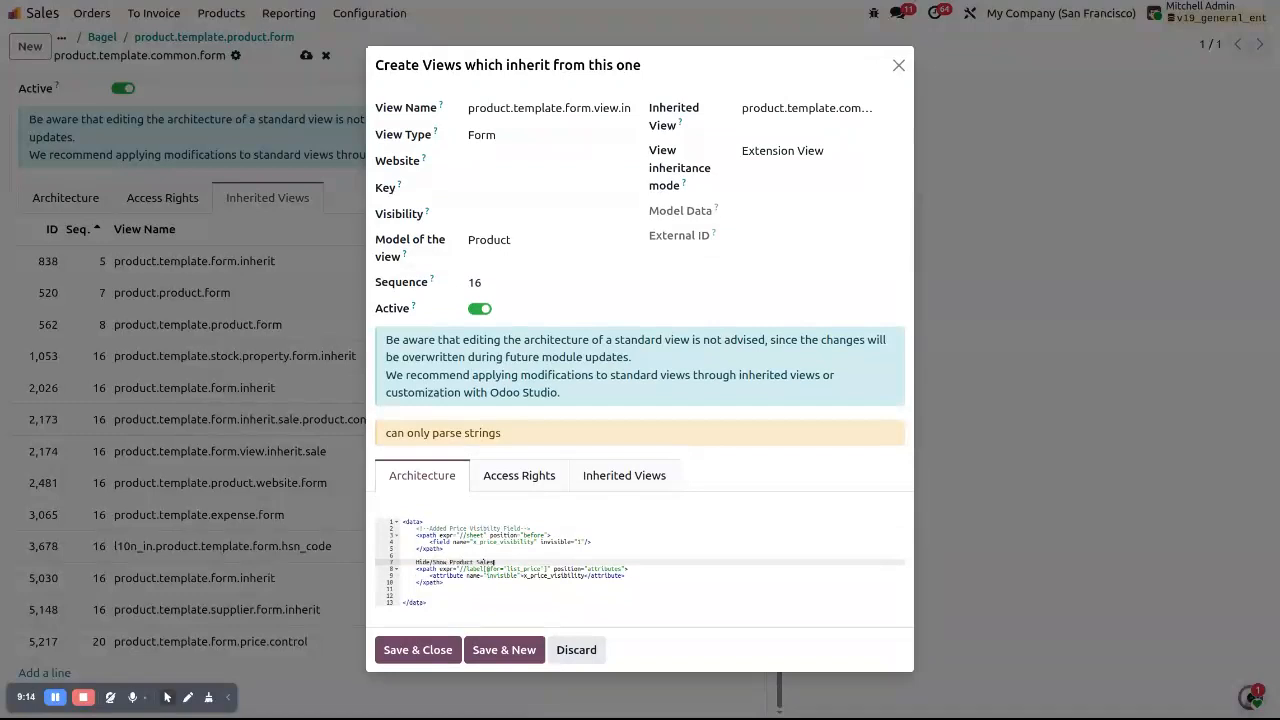
{"action": "type", "text": " Price Label"}
{"action": "key", "text": "ctrl+slash"}
Note list_price_uom on an empty line below the label xpath and paste a copy of that xpath block under it
{"action": "key", "text": "Down"}
{"action": "key", "text": "Down"}
{"action": "key", "text": "Down"}
{"action": "key", "text": "Down"}
{"action": "key", "text": "Down"}
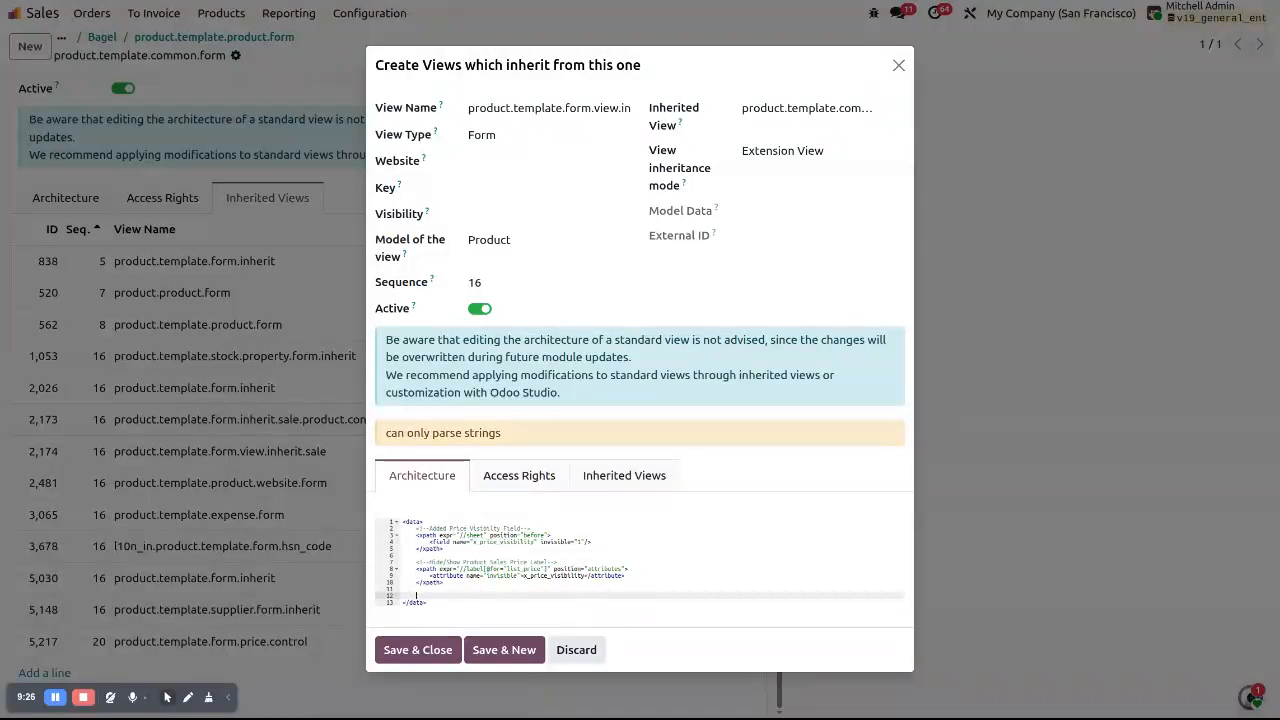
{"action": "left_click", "coordinate": [440, 594]}
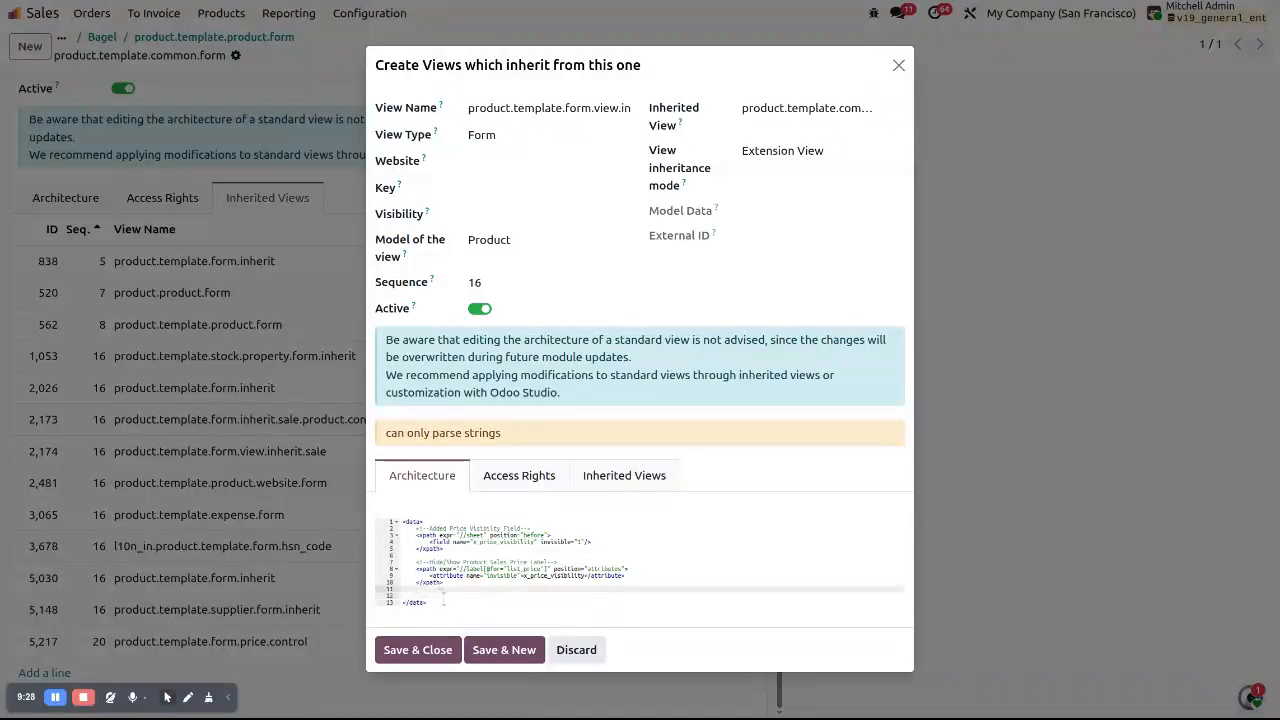
{"action": "type", "text": "list_price_can"}
{"action": "left_click_drag", "start_coordinate": [449, 587], "coordinate": [413, 569]}
{"action": "key", "text": "ctrl+c"}
{"action": "left_click", "coordinate": [506, 592]}
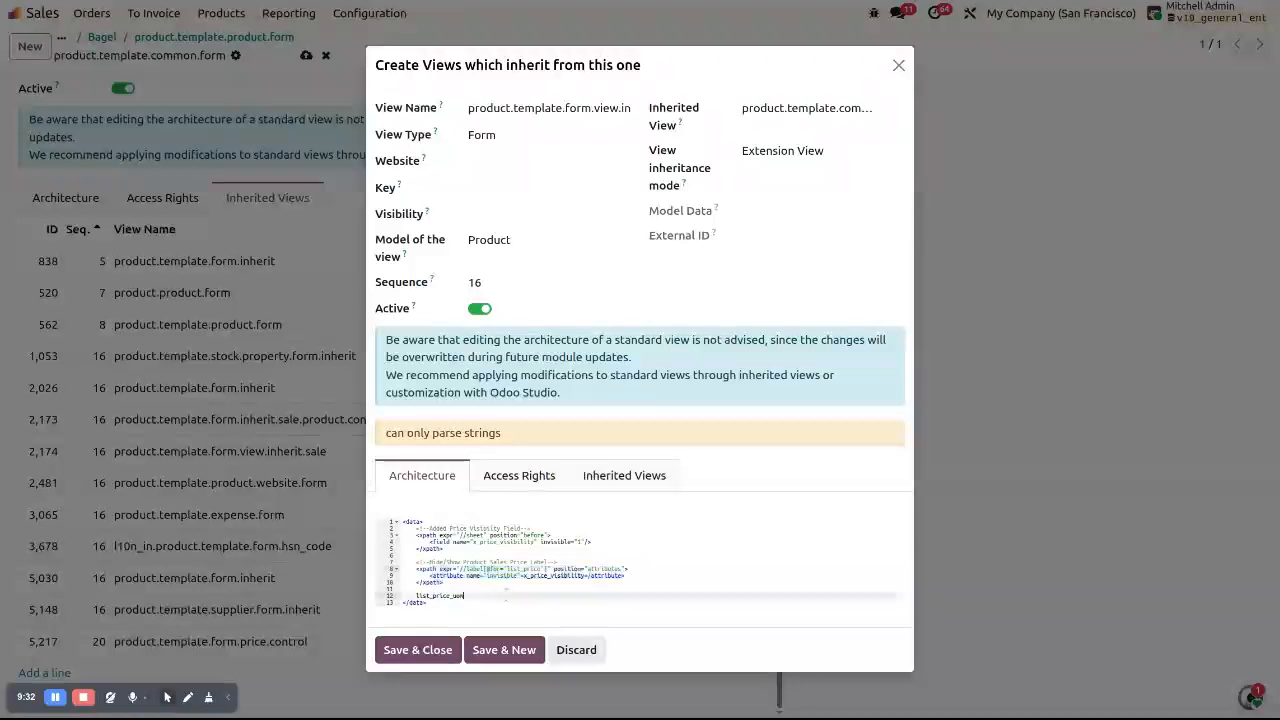
{"action": "key", "text": "Return"}
{"action": "key", "text": "ctrl+v"}
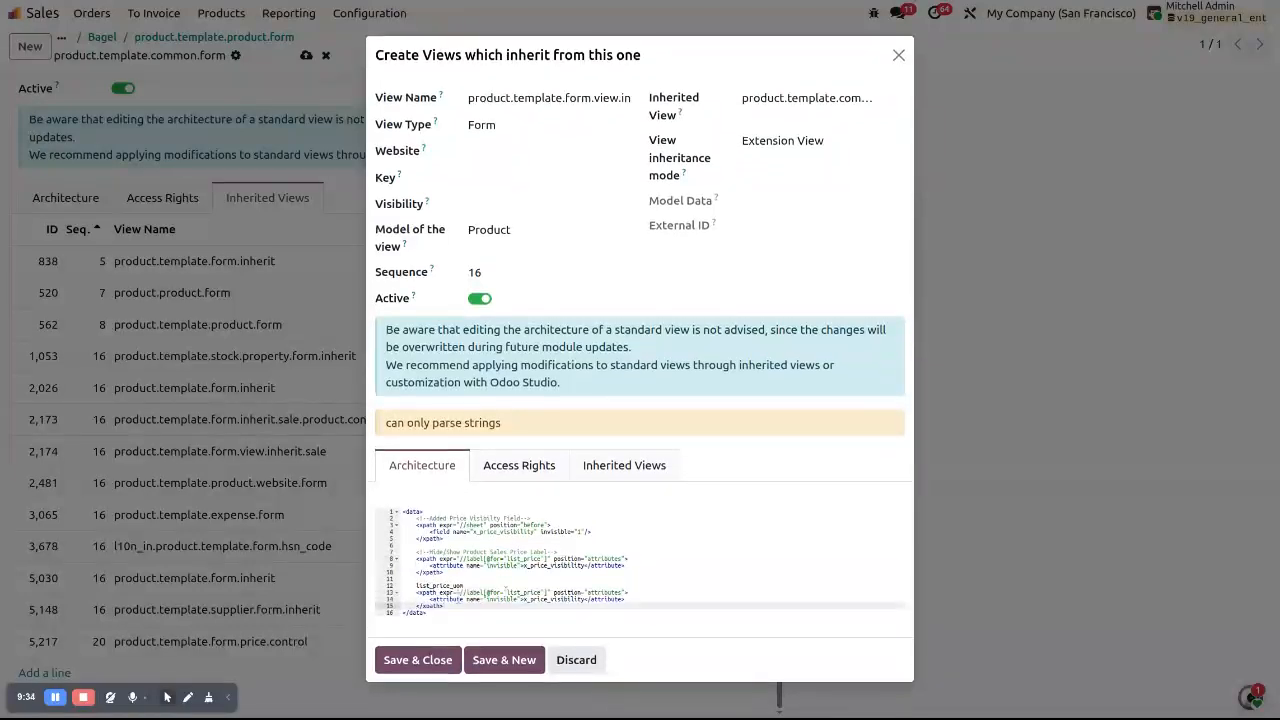
{"action": "double_click", "coordinate": [446, 586]}
{"action": "key", "text": "ctrl+x"}
{"action": "double_click", "coordinate": [474, 593]}
{"action": "type", "text": "div"}
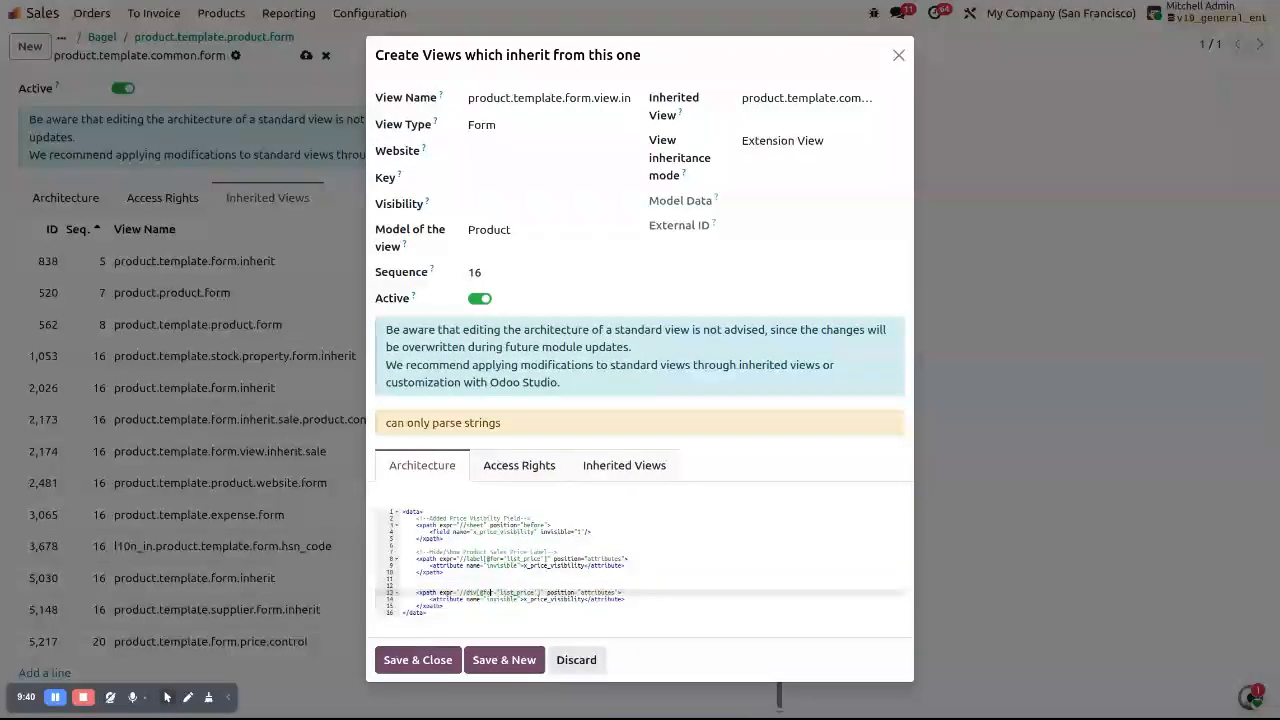
{"action": "key", "text": "BackSpace"}
{"action": "key", "text": "BackSpace"}
{"action": "key", "text": "BackSpace"}
{"action": "type", "text": "name"}
{"action": "double_click", "coordinate": [514, 594]}
{"action": "key", "text": "ctrl+v"}
{"action": "left_click", "coordinate": [503, 599]}
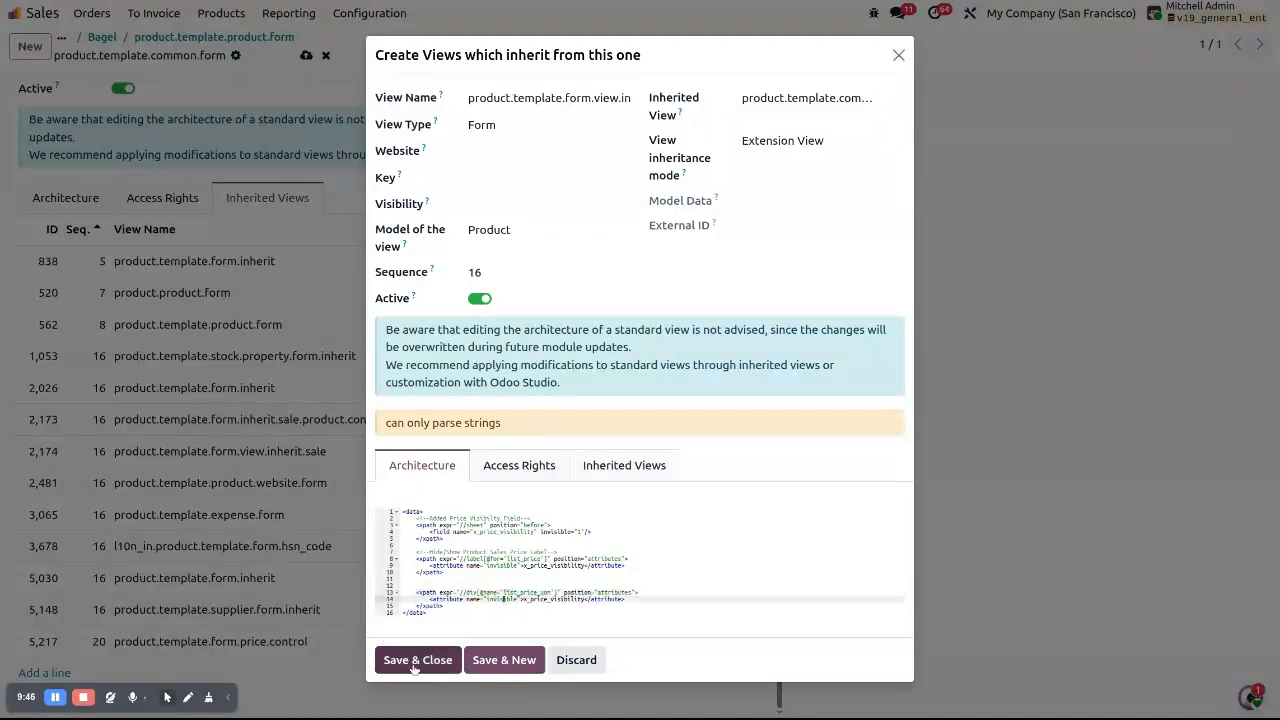
Copy the label comment above the div xpath, reword it to "Hide/Show Product Sales Price Section", and save the new inherited view
{"action": "left_click", "coordinate": [447, 580]}
{"action": "key", "text": "Up"}
{"action": "key", "text": "Up"}
{"action": "key", "text": "Up"}
{"action": "key", "text": "Up"}
{"action": "key", "text": "Down"}
{"action": "key", "text": "Down"}
{"action": "key", "text": "Down"}
{"action": "key", "text": "Down"}
{"action": "key", "text": "Down"}
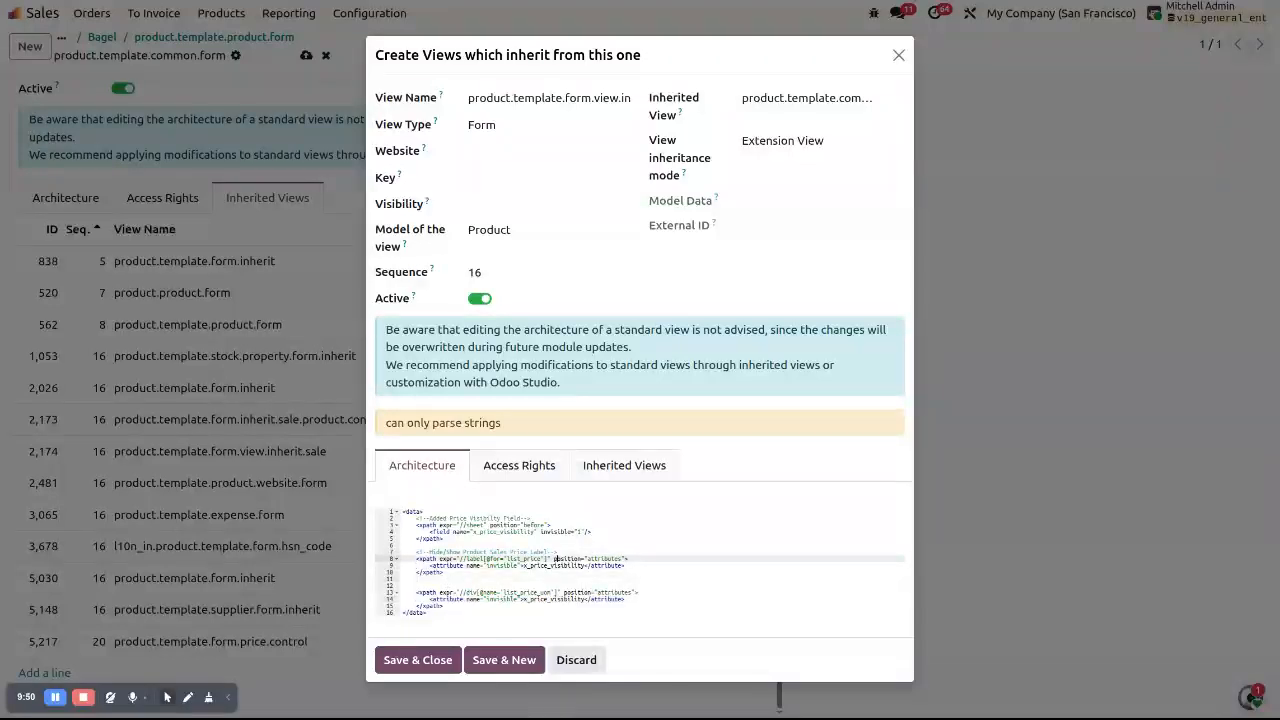
{"action": "key", "text": "ctrl+v"}
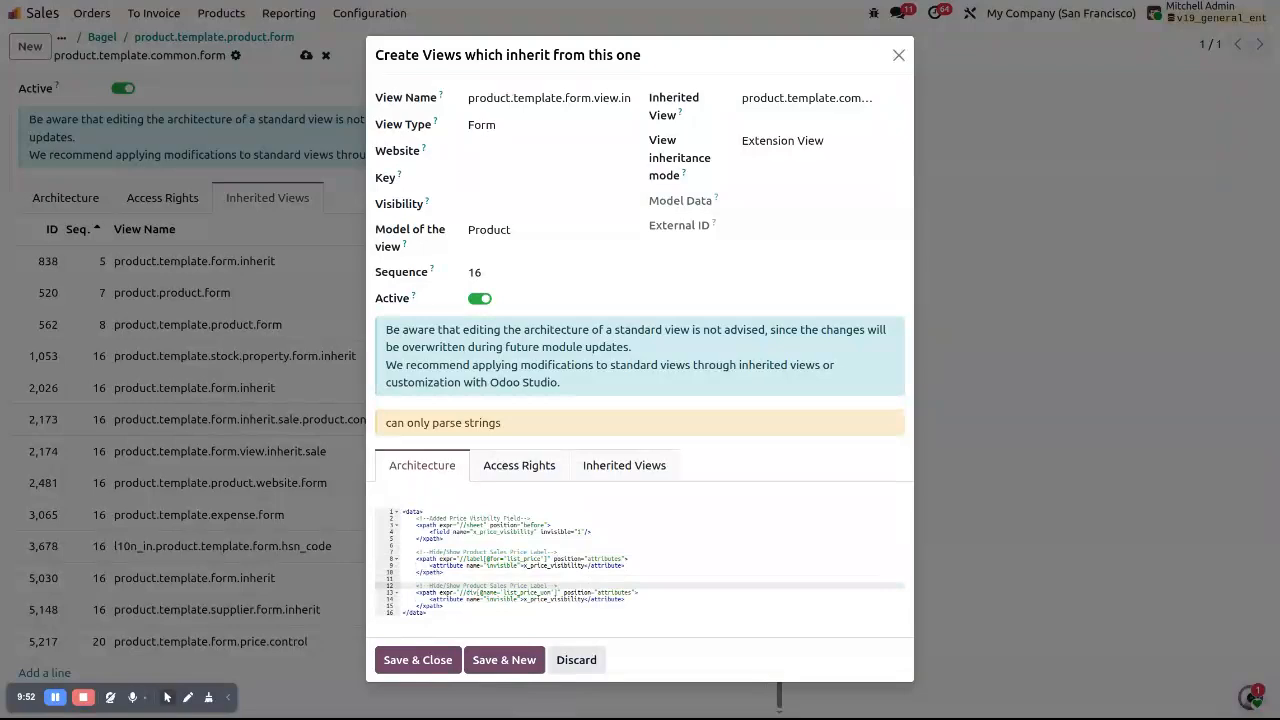
{"action": "double_click", "coordinate": [540, 587]}
{"action": "type", "text": "F"}
{"action": "type", "text": "ection"}
{"action": "left_click", "coordinate": [428, 661]}
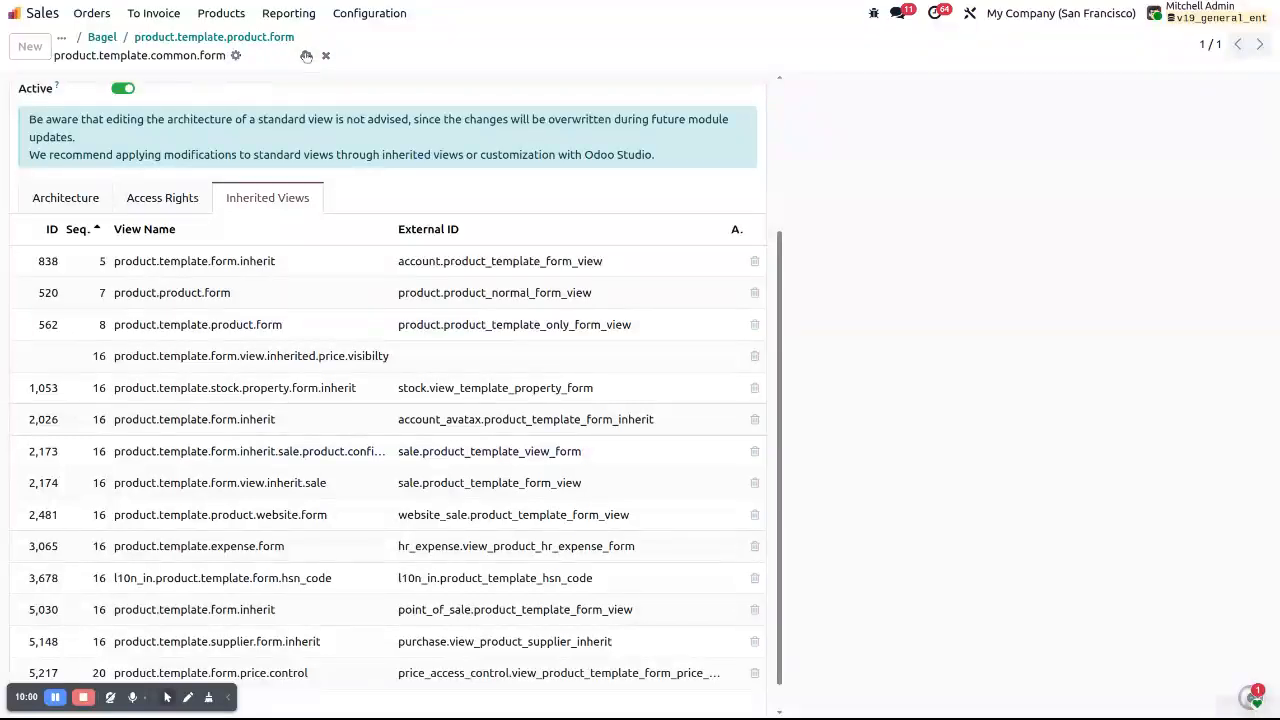
Save the product.template.common.form view and reopen its inherited view product.template.form.view.inherited.price.visibilty
{"action": "left_click", "coordinate": [306, 55]}
{"action": "scroll", "coordinate": [541, 551], "scroll_direction": "down", "scroll_amount": 1}
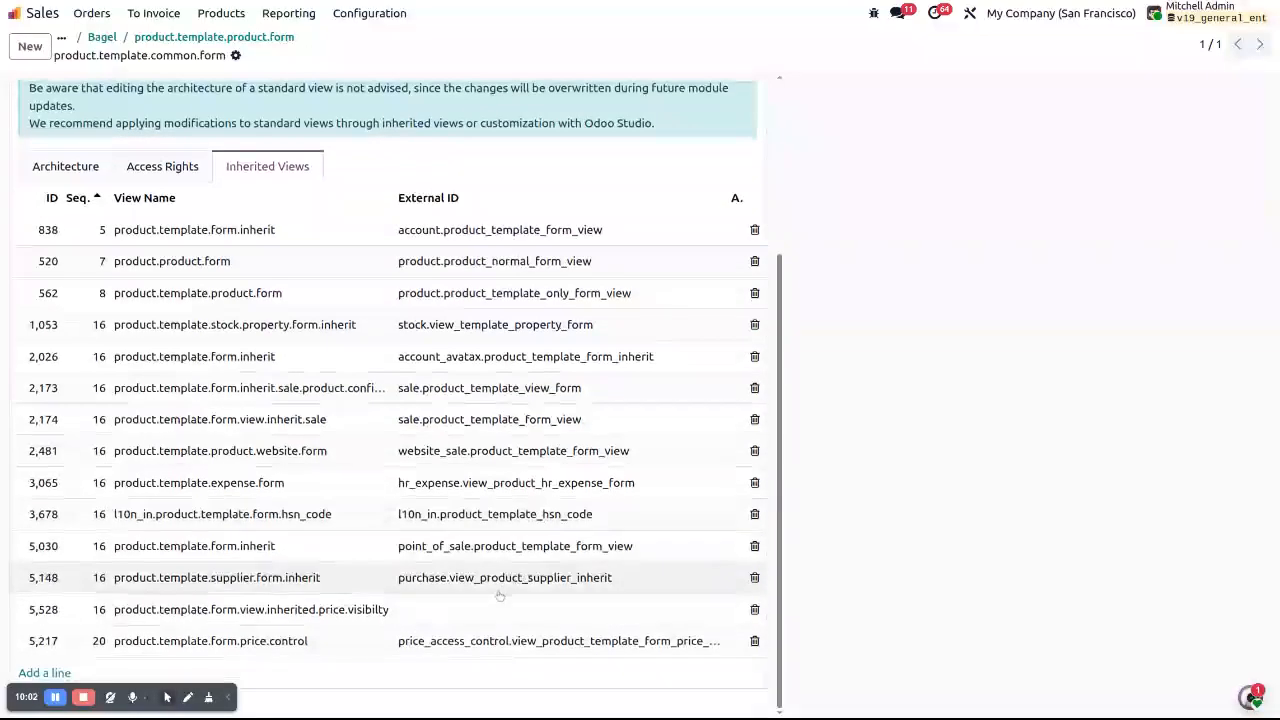
{"action": "left_click", "coordinate": [494, 610]}
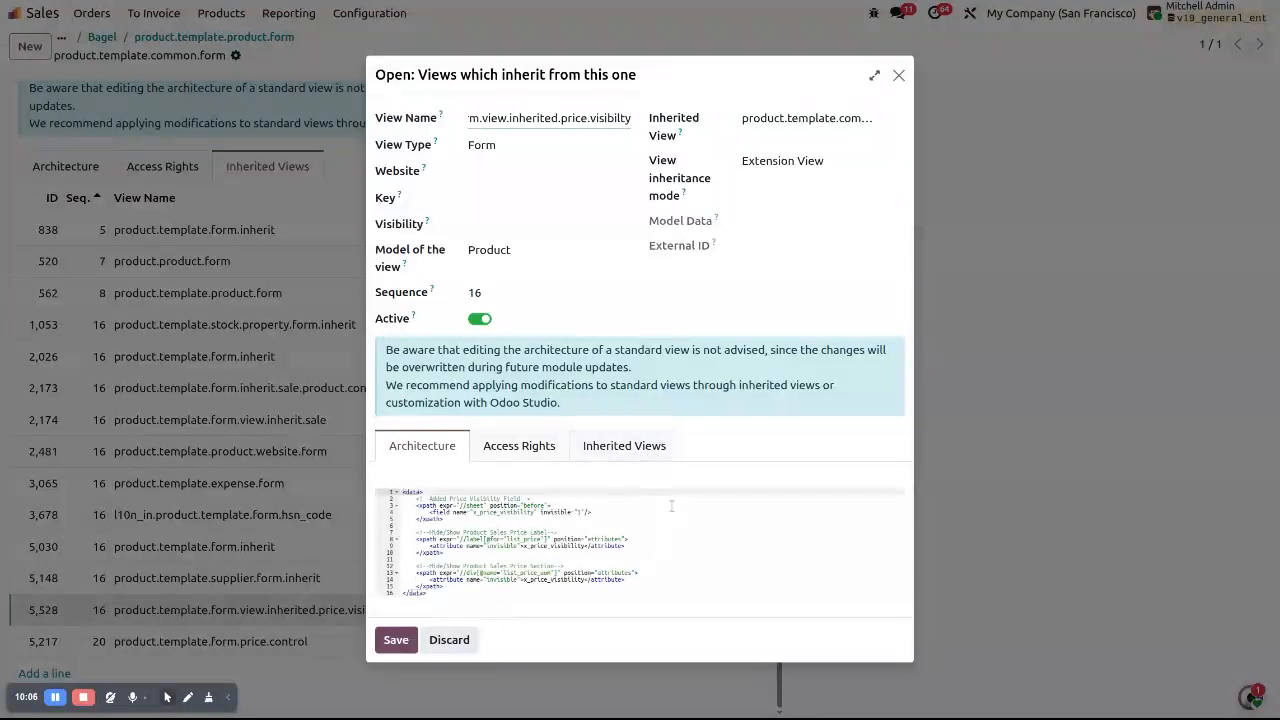
Review the x_price_visibility field and the label and section xpath blocks in the inherited view's architecture, closing the view with a save
{"action": "double_click", "coordinate": [490, 512]}
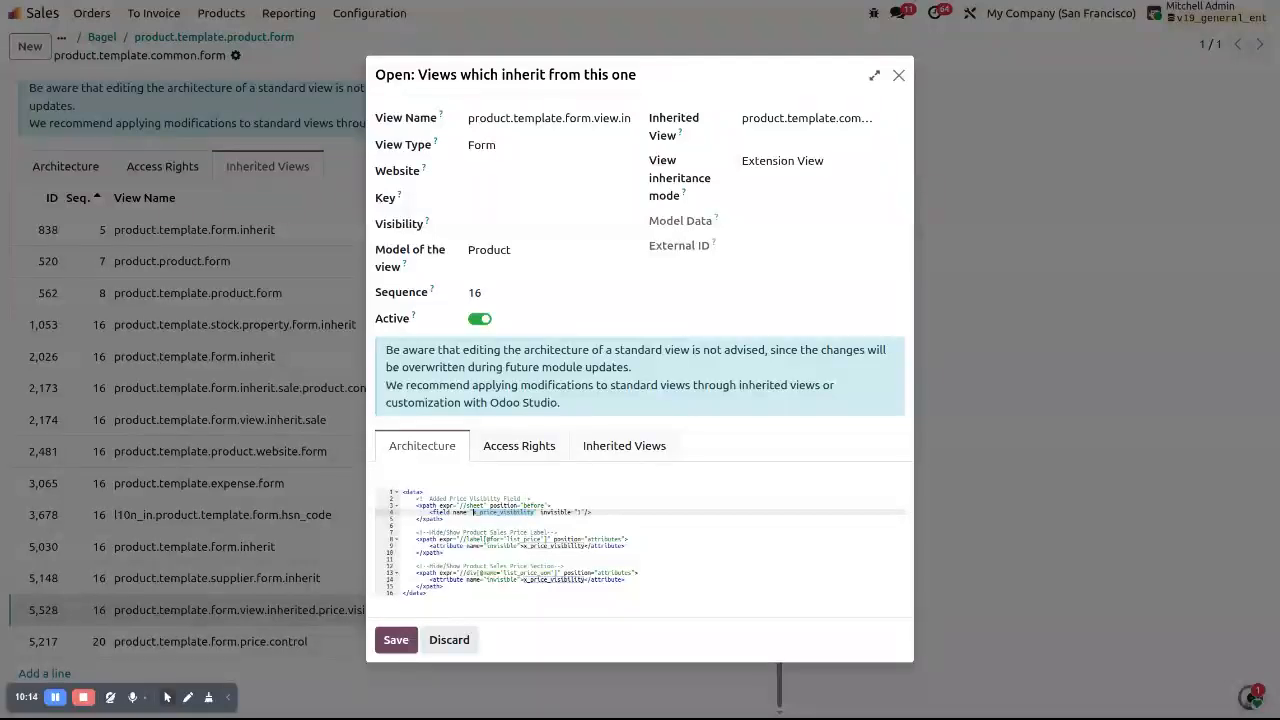
{"action": "left_click", "coordinate": [416, 525]}
{"action": "left_click", "coordinate": [564, 512]}
{"action": "left_click", "coordinate": [466, 520]}
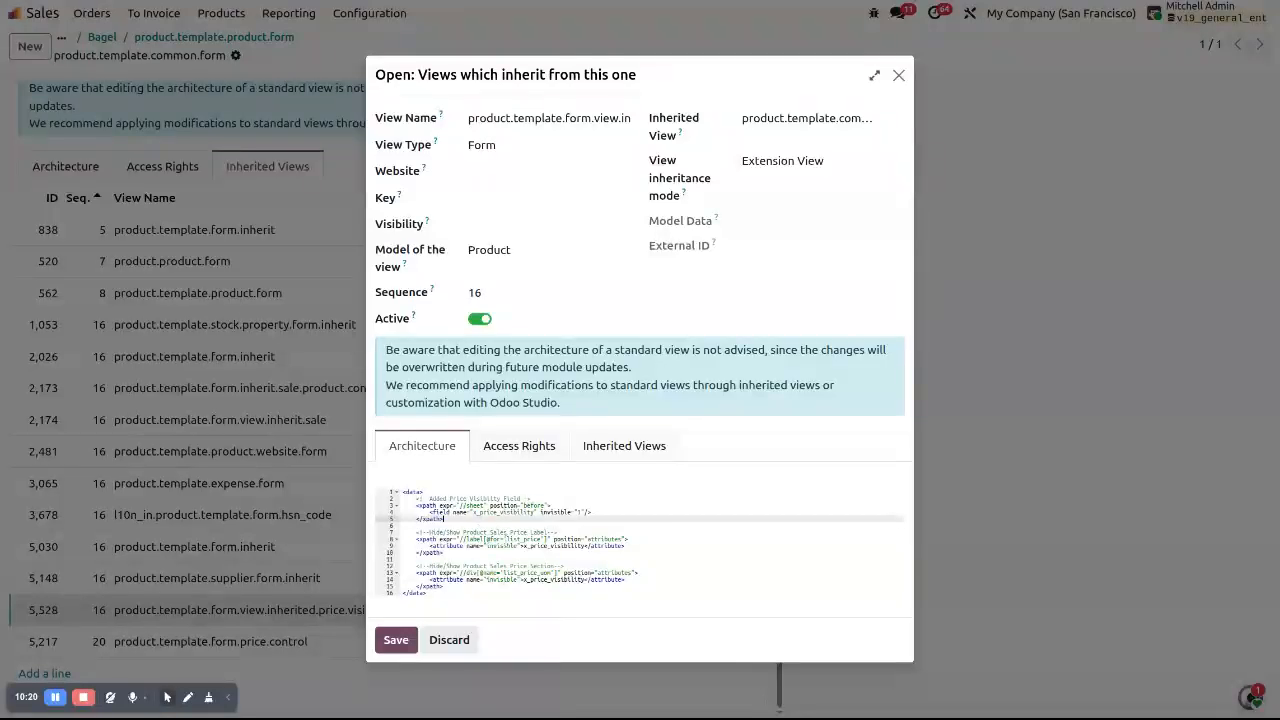
{"action": "double_click", "coordinate": [523, 546]}
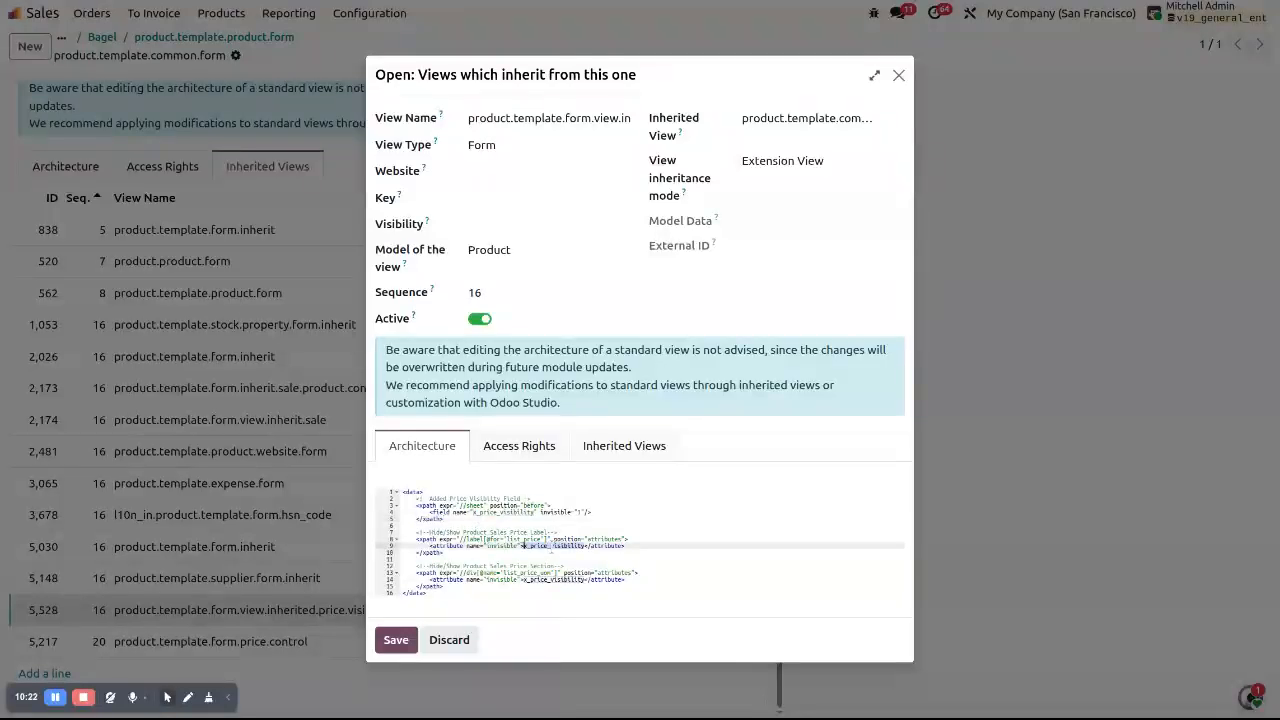
{"action": "double_click", "coordinate": [580, 579]}
{"action": "left_click", "coordinate": [583, 566]}
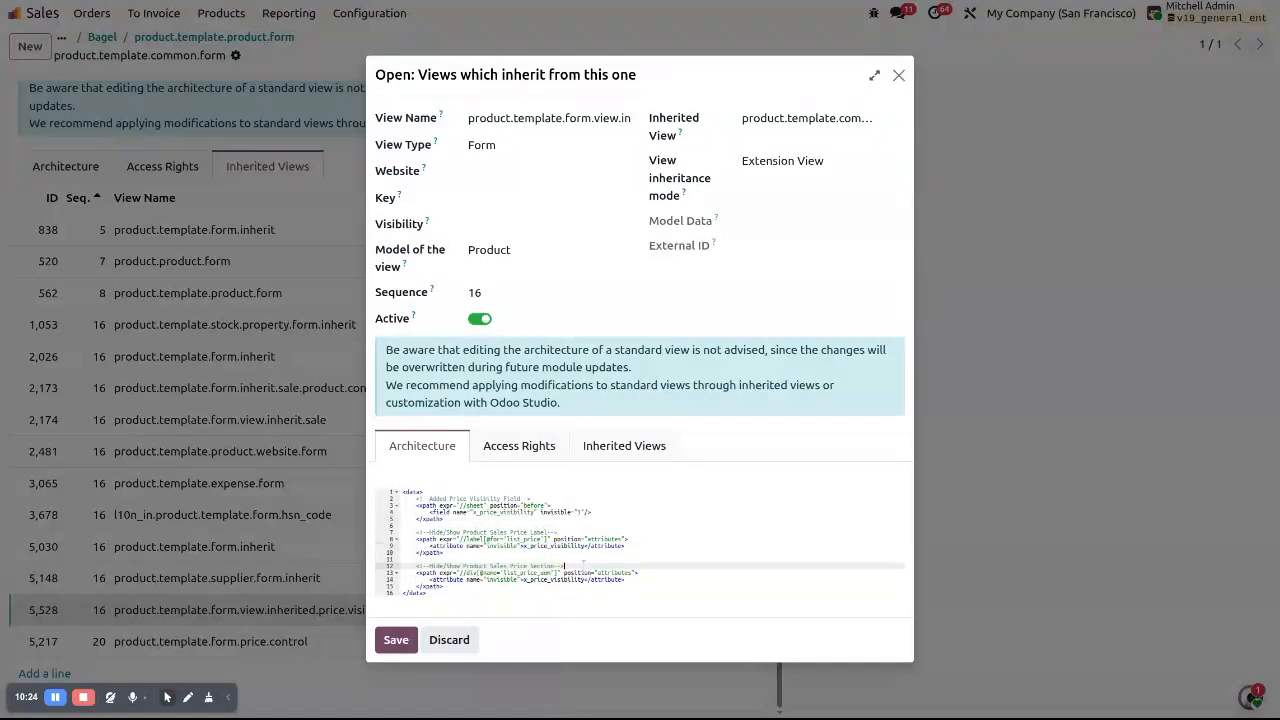
{"action": "left_click_drag", "start_coordinate": [446, 552], "coordinate": [413, 540]}
{"action": "left_click", "coordinate": [579, 526]}
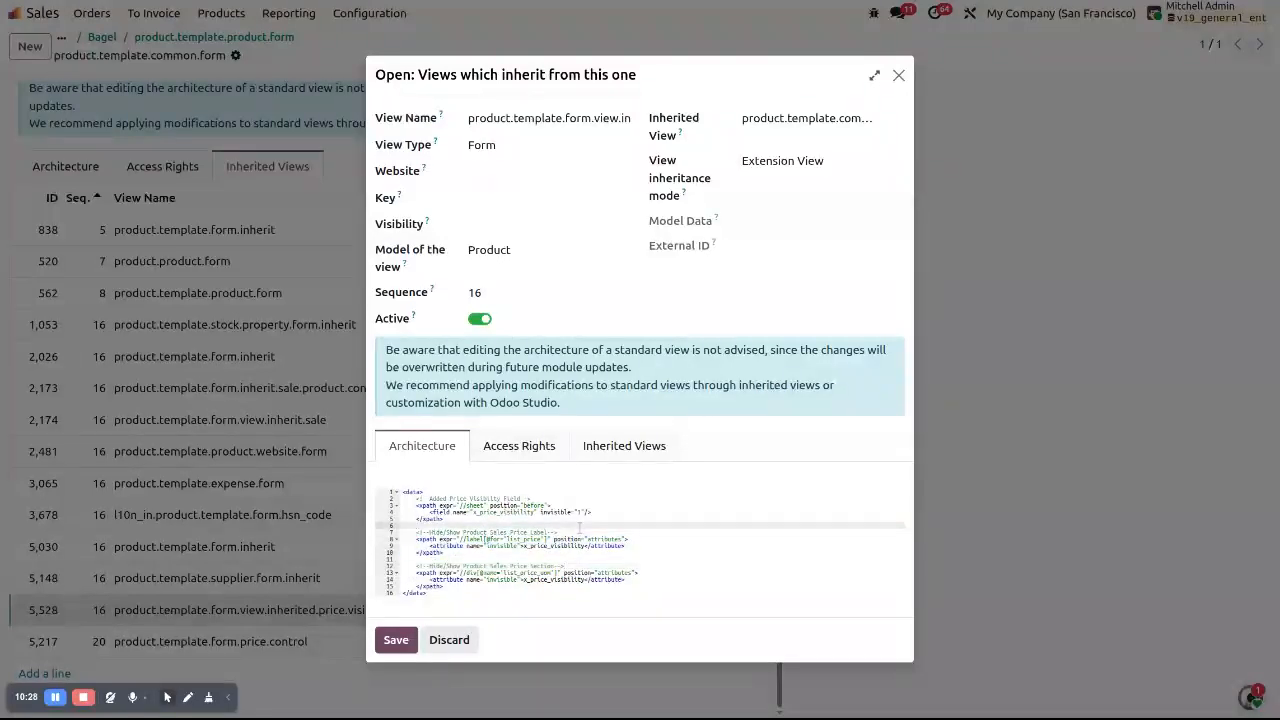
{"action": "left_click", "coordinate": [582, 531]}
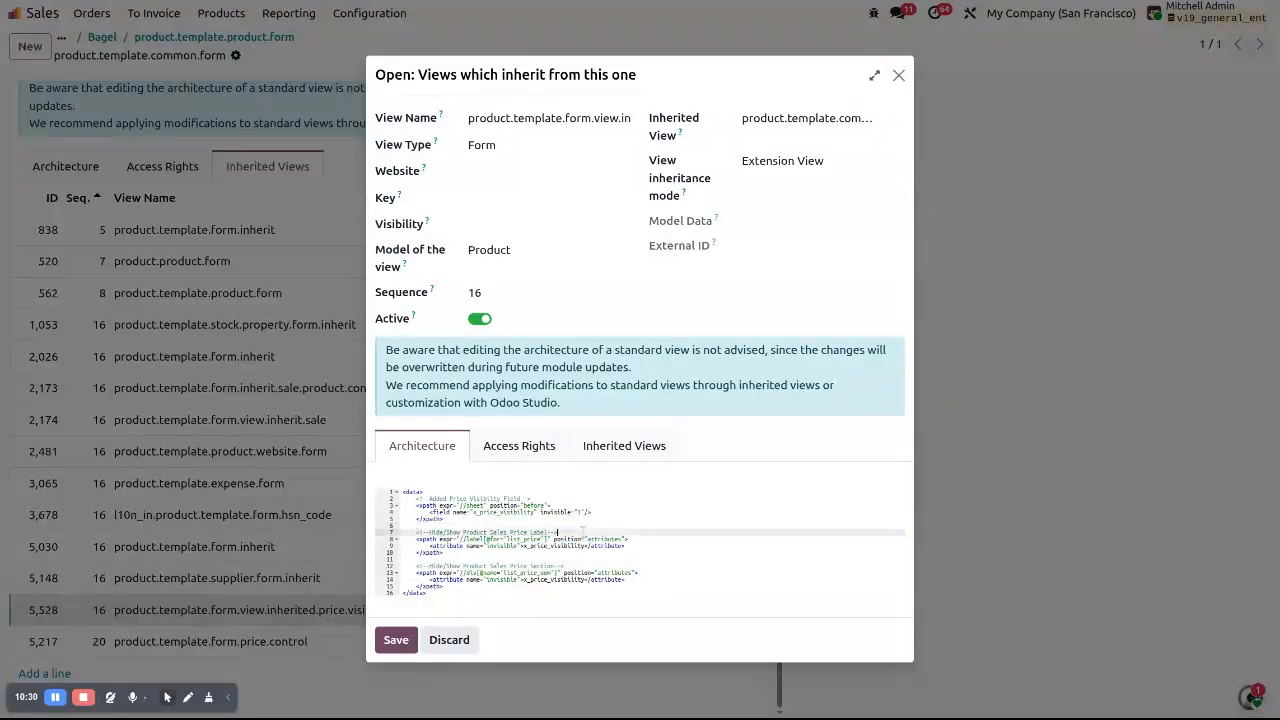
{"action": "left_click", "coordinate": [462, 588]}
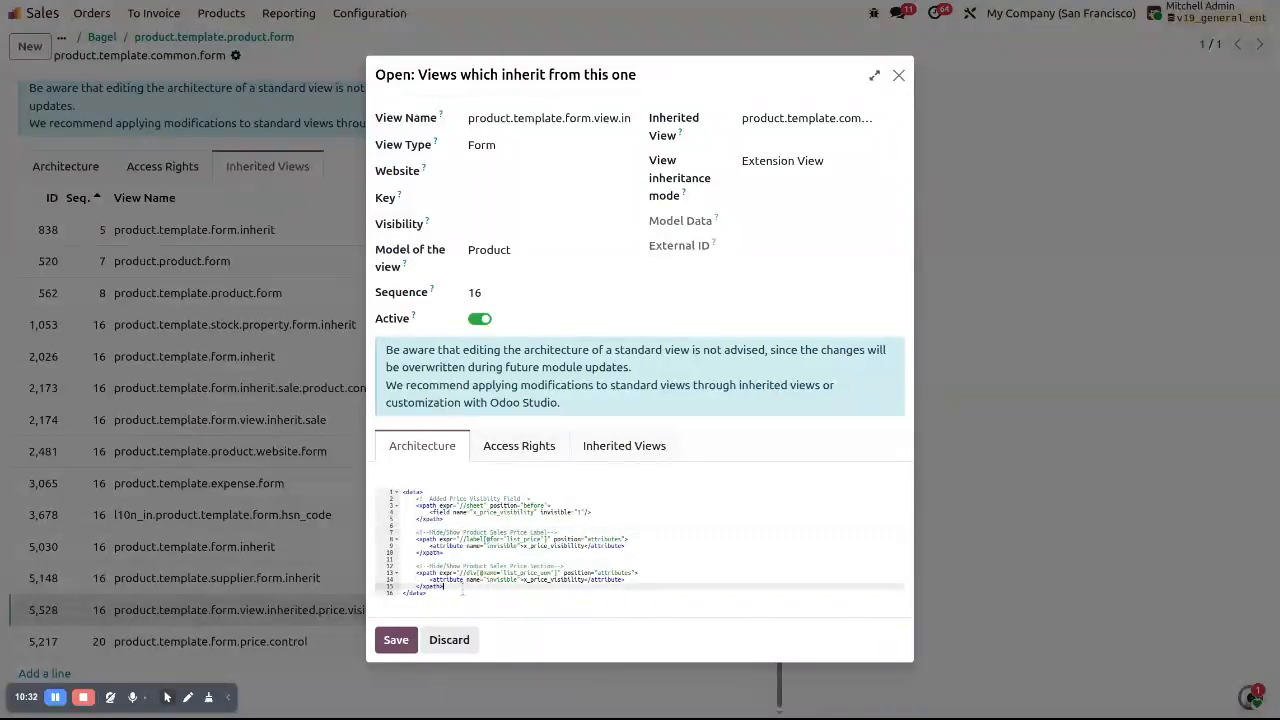
{"action": "left_click", "coordinate": [396, 640]}
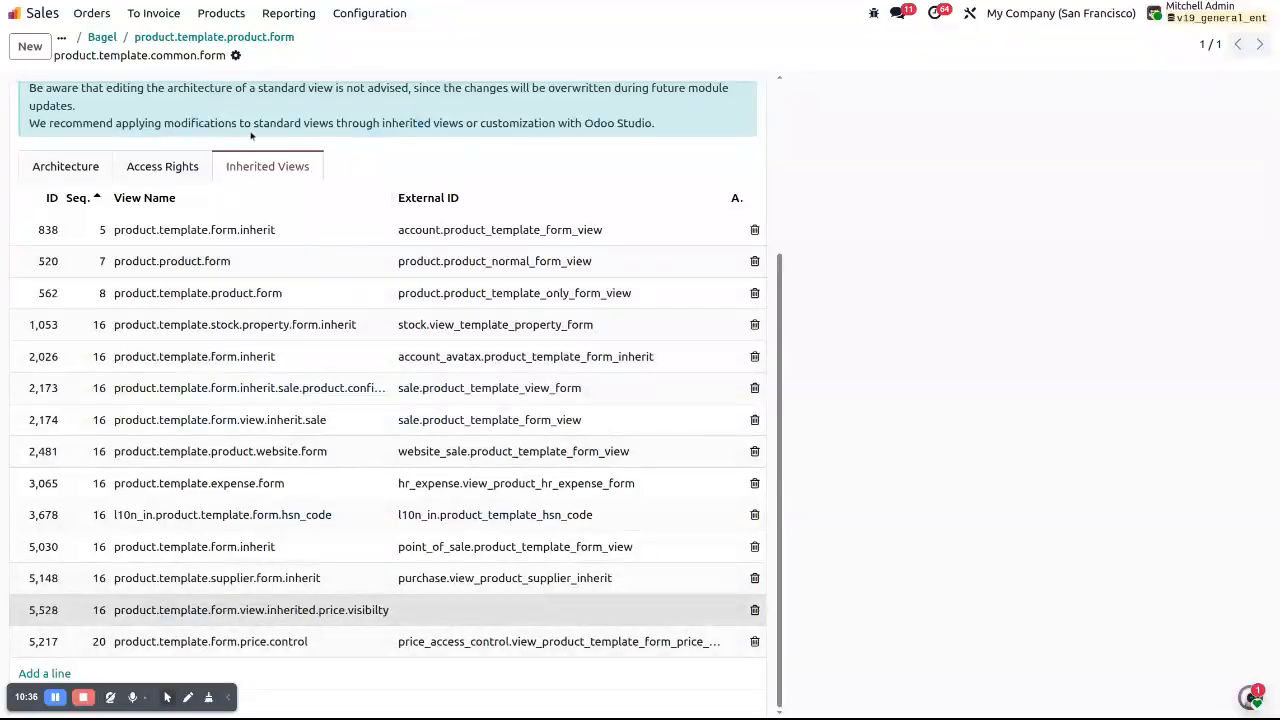
Return to the Bagel product form and reload it to check whether the sales price is shown
{"action": "left_click", "coordinate": [216, 38]}
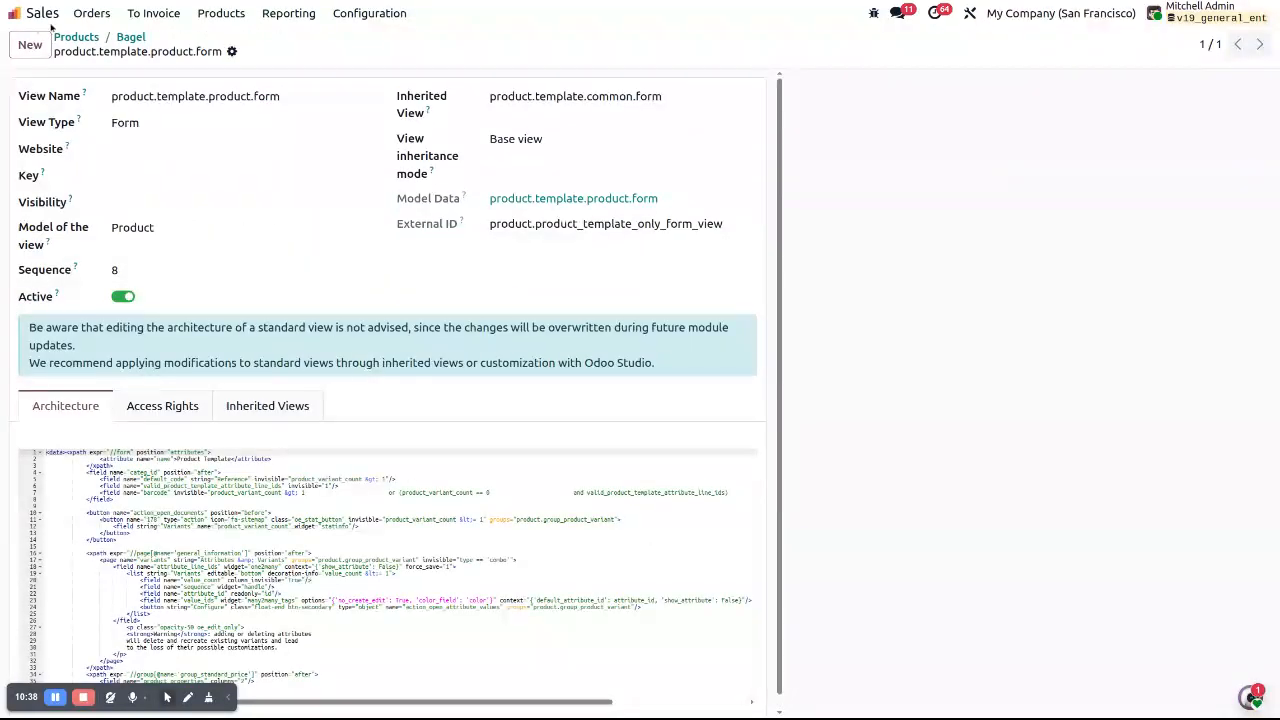
{"action": "left_click", "coordinate": [120, 38]}
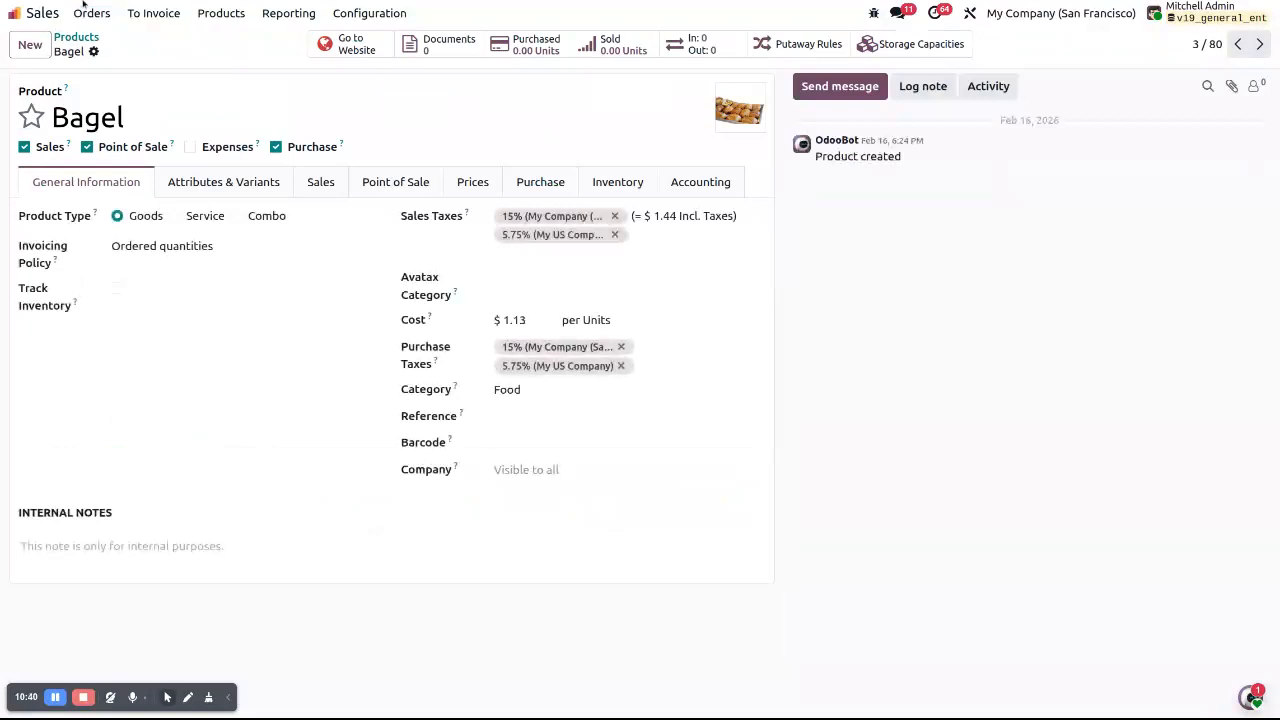
{"action": "key", "text": "F5"}
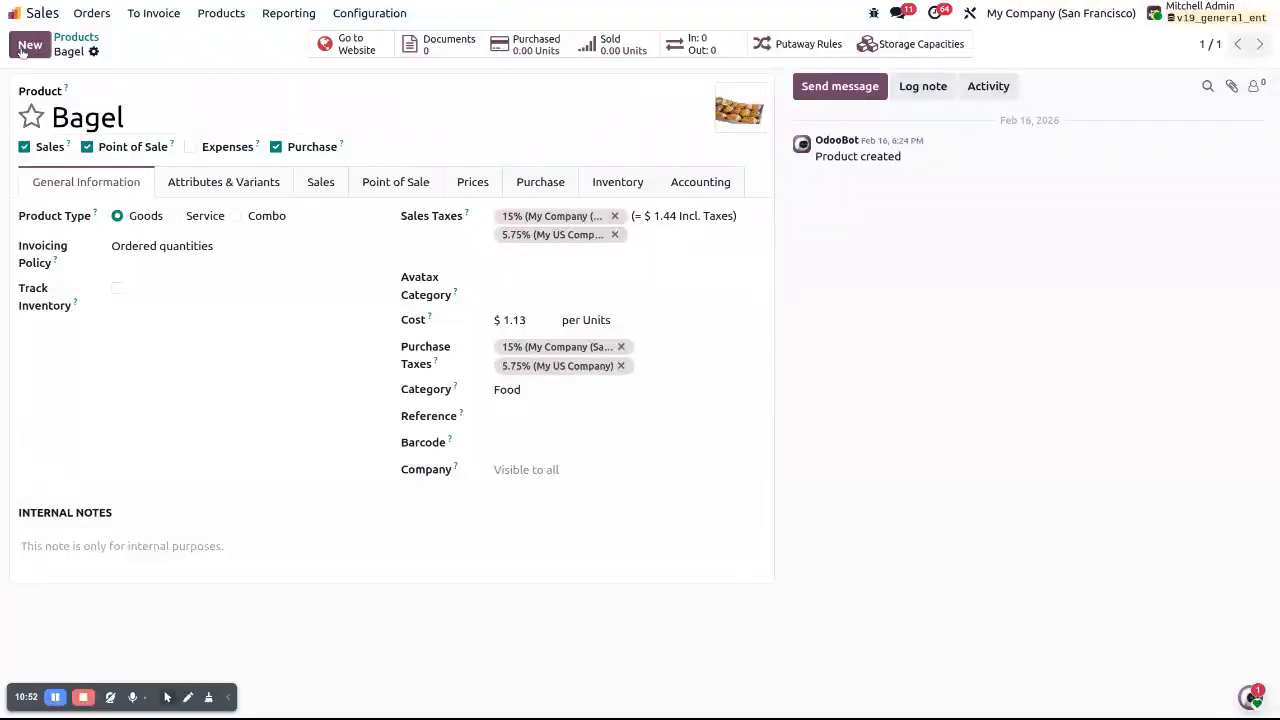
From Bagel's form view definition, go to its parent view product.template.common.form and open the inherited view product.template.form.view.inherited.price.visibilty
{"action": "left_click", "coordinate": [873, 14]}
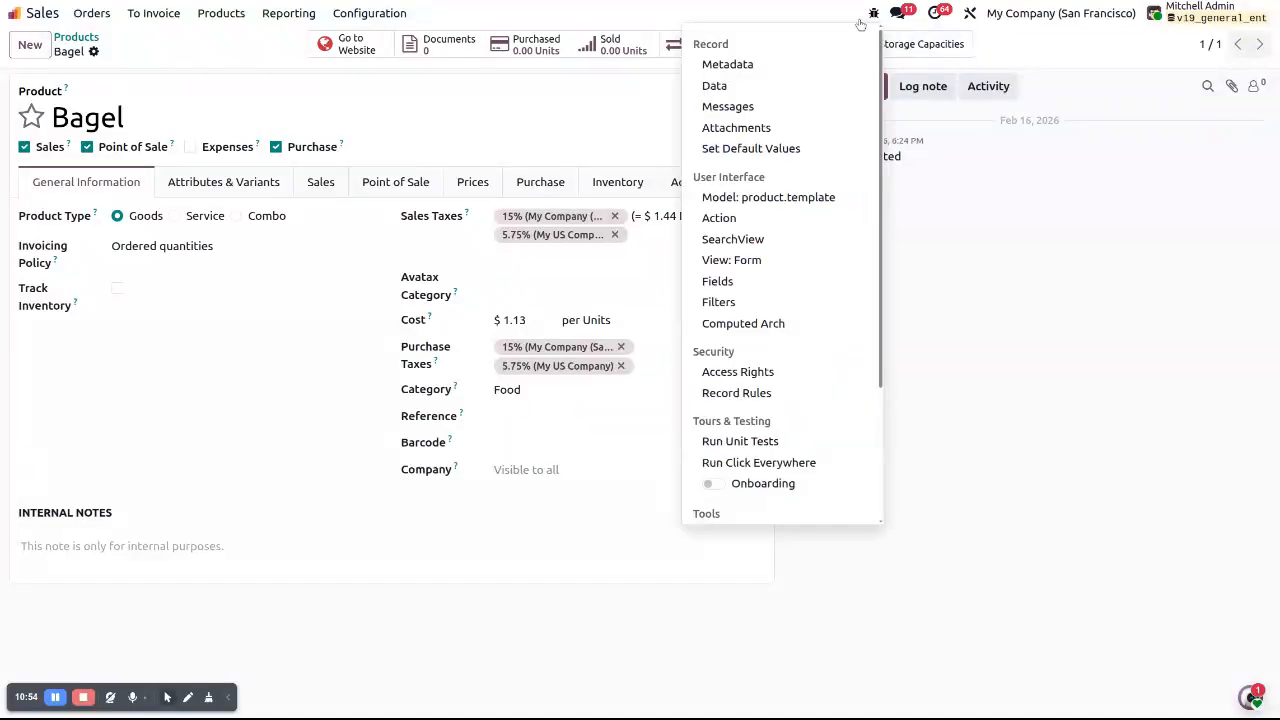
{"action": "left_click", "coordinate": [735, 261]}
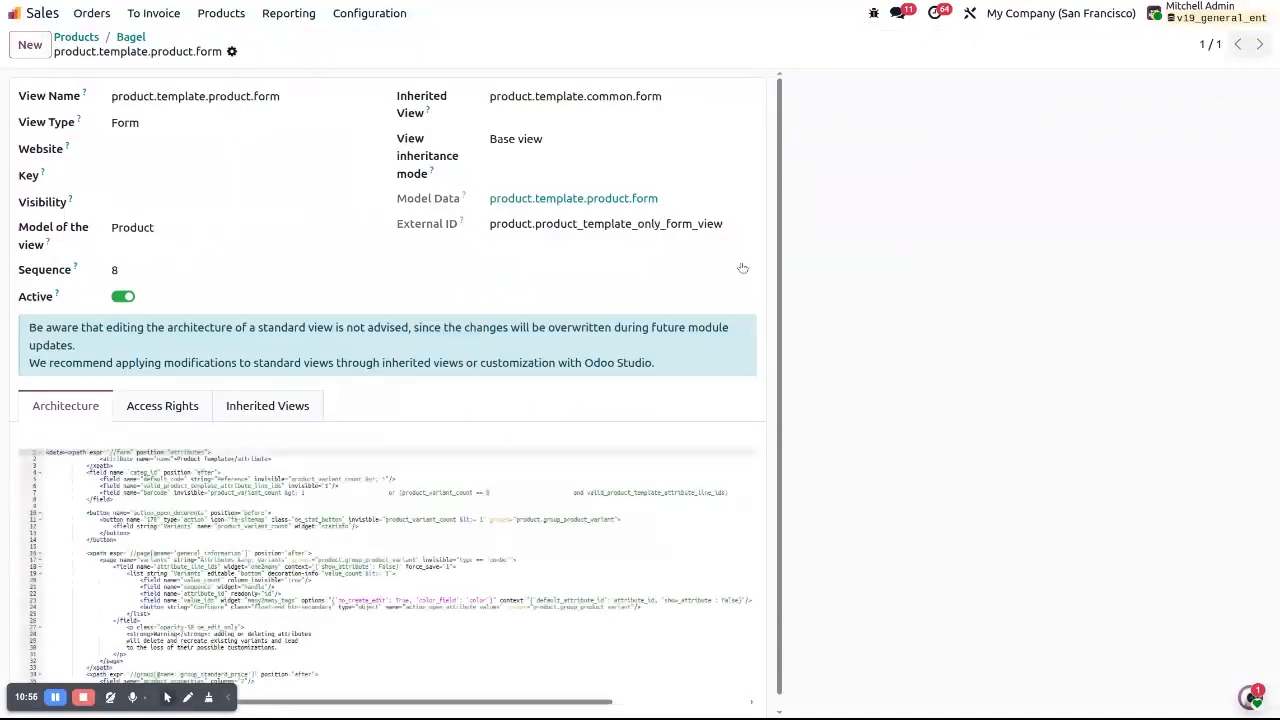
{"action": "left_click", "coordinate": [305, 405]}
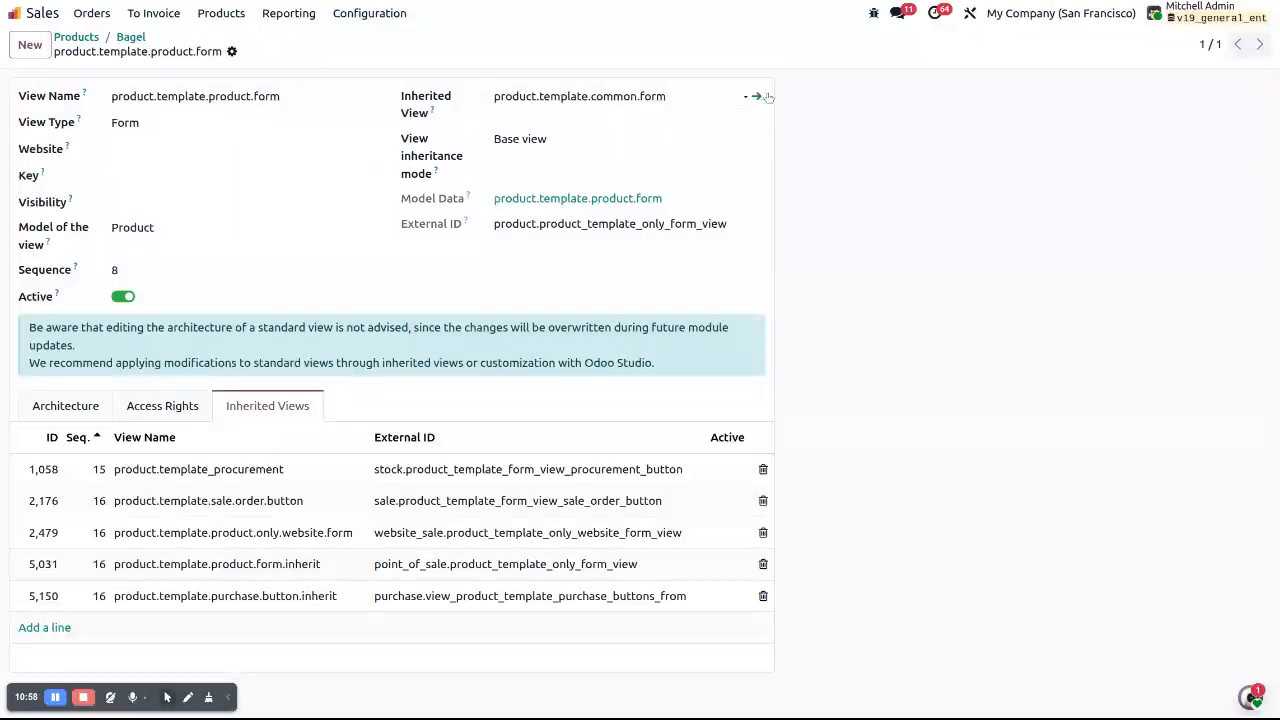
{"action": "left_click", "coordinate": [758, 97]}
{"action": "scroll", "coordinate": [403, 449], "scroll_direction": "down", "scroll_amount": 5}
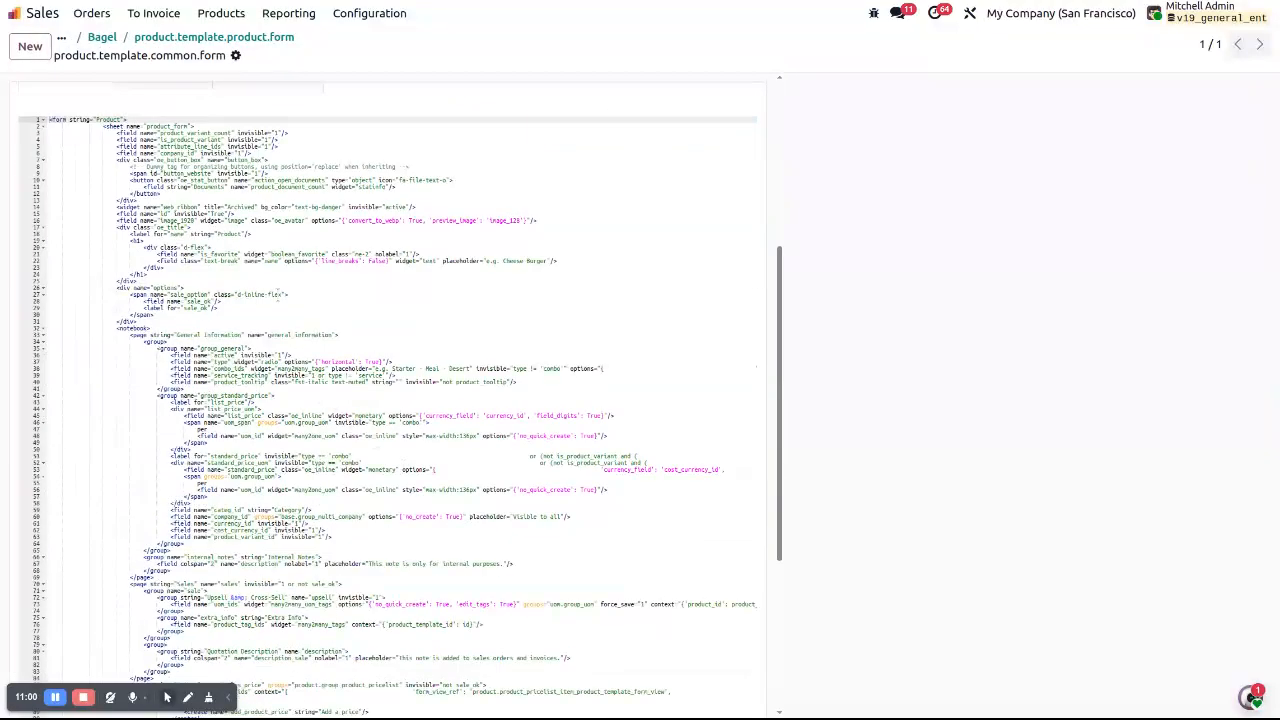
{"action": "scroll", "coordinate": [300, 197], "scroll_direction": "up", "scroll_amount": 2}
{"action": "left_click", "coordinate": [300, 200]}
{"action": "scroll", "coordinate": [400, 450], "scroll_direction": "down", "scroll_amount": 1}
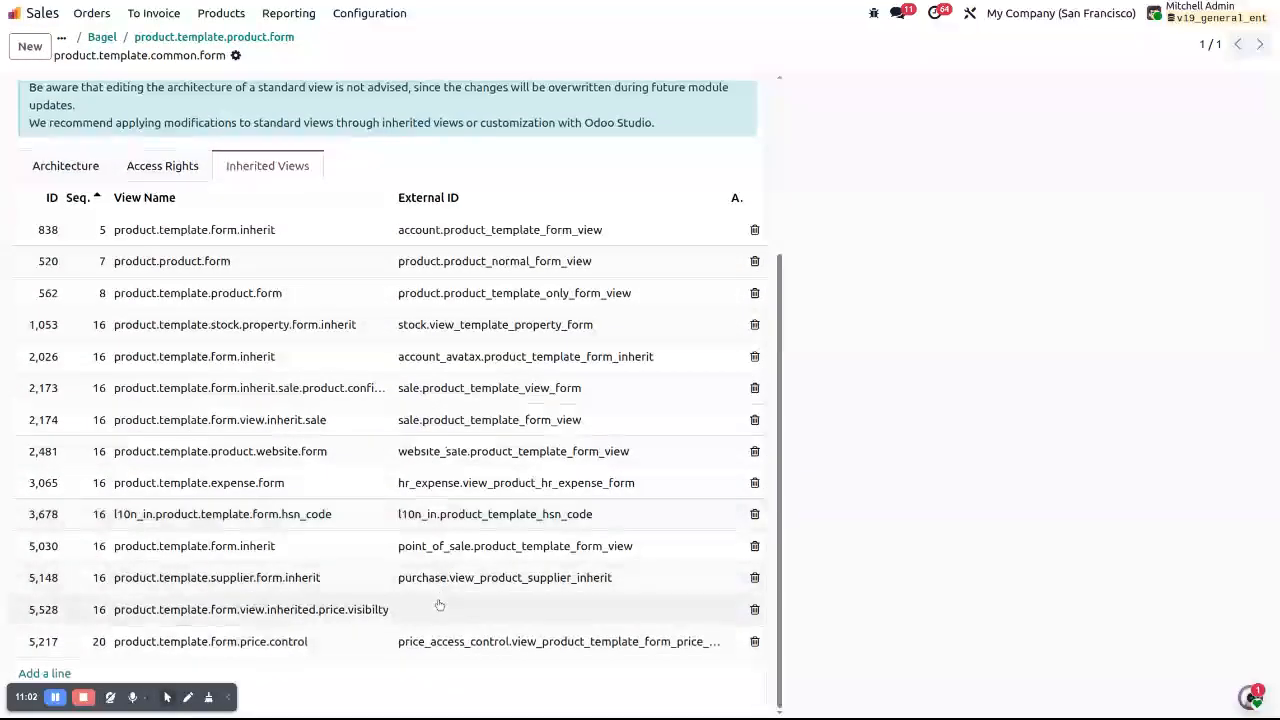
{"action": "left_click", "coordinate": [438, 608]}
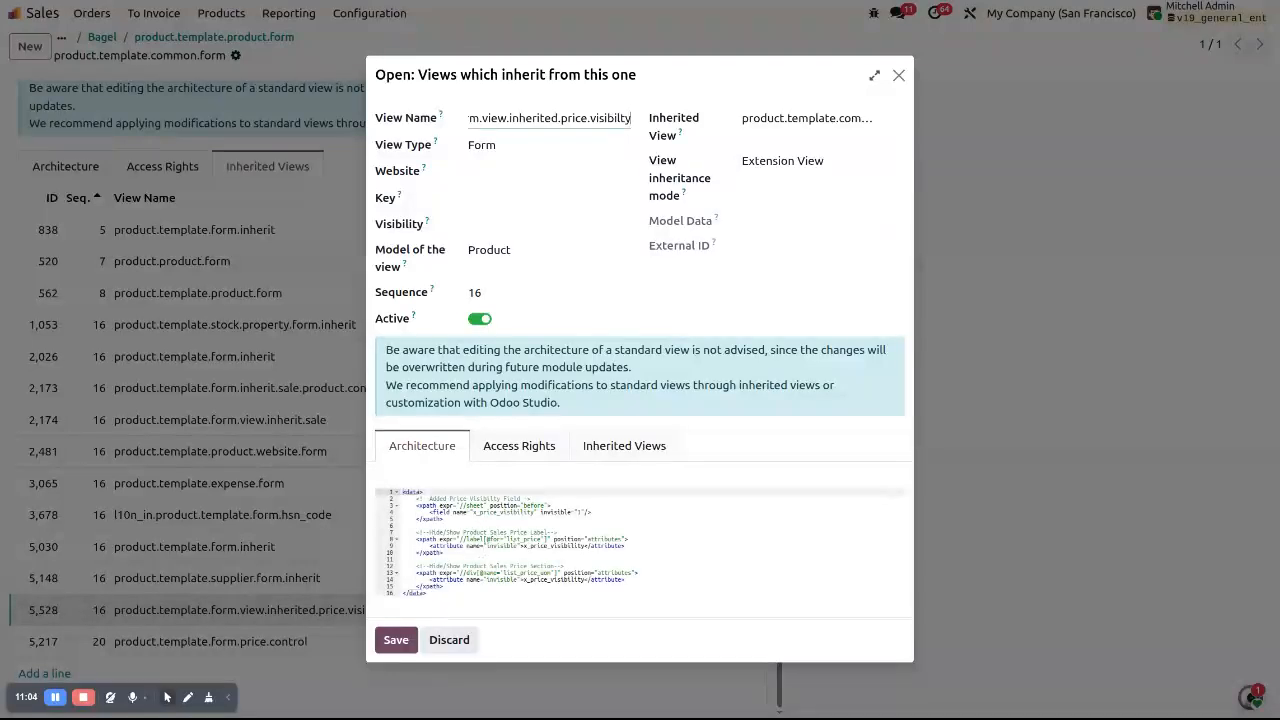
Prefix x_price_visibility with "not" in both invisible attributes of the label and section xpaths, and save the inherited view
{"action": "left_click", "coordinate": [522, 546]}
{"action": "type", "text": "not"}
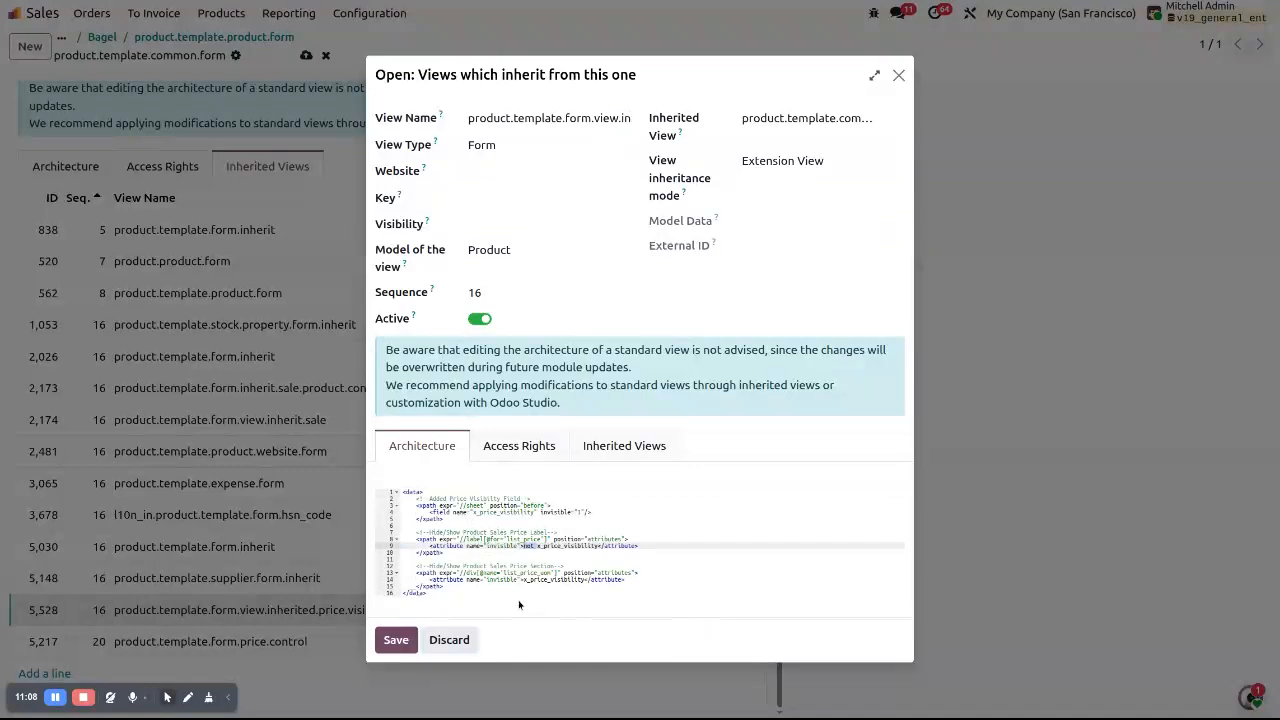
{"action": "left_click", "coordinate": [522, 580]}
{"action": "type", "text": "not"}
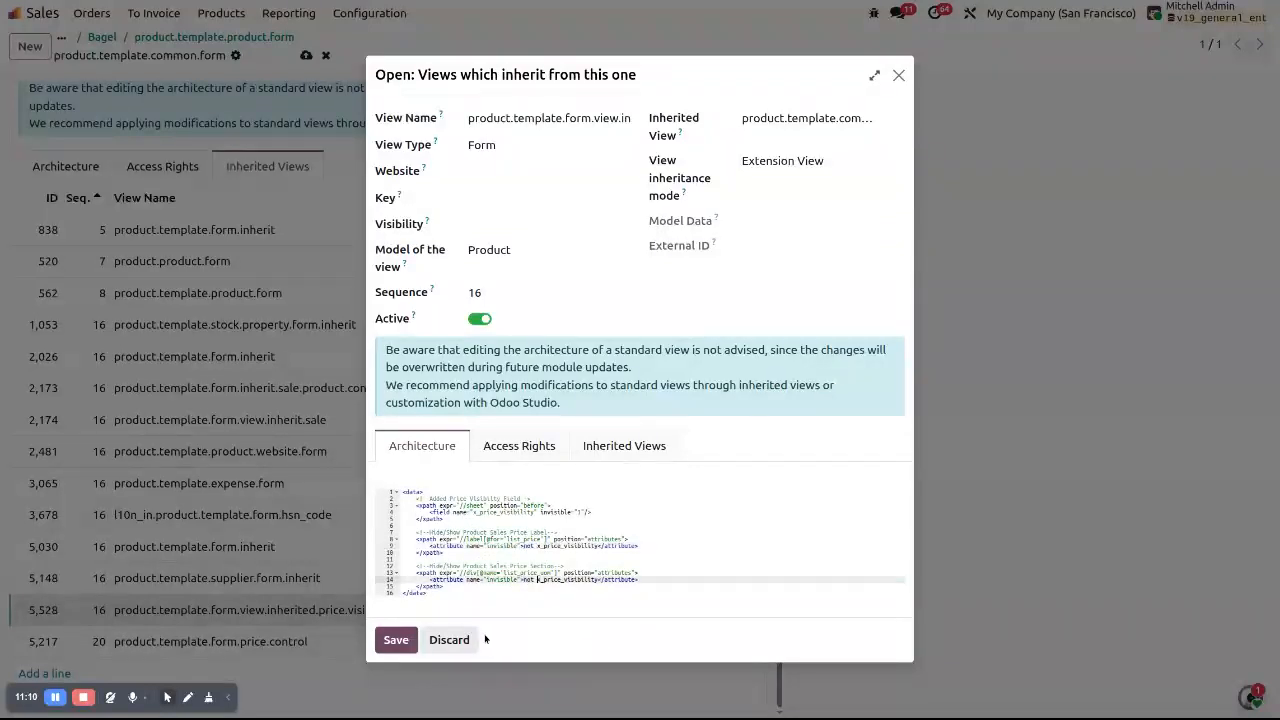
{"action": "left_click", "coordinate": [396, 640]}
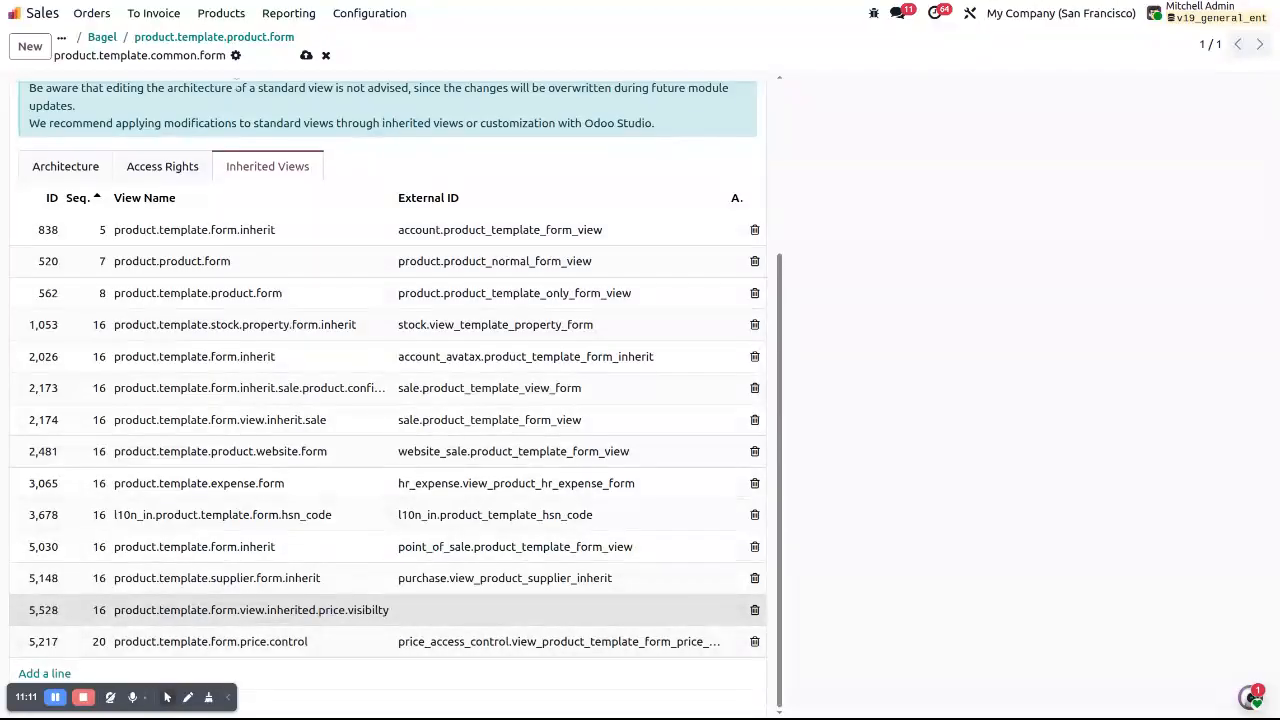
Save the parent product.template.common.form view and reload the Bagel product form to check its Sales Price
{"action": "left_click", "coordinate": [306, 56]}
{"action": "left_click", "coordinate": [102, 37]}
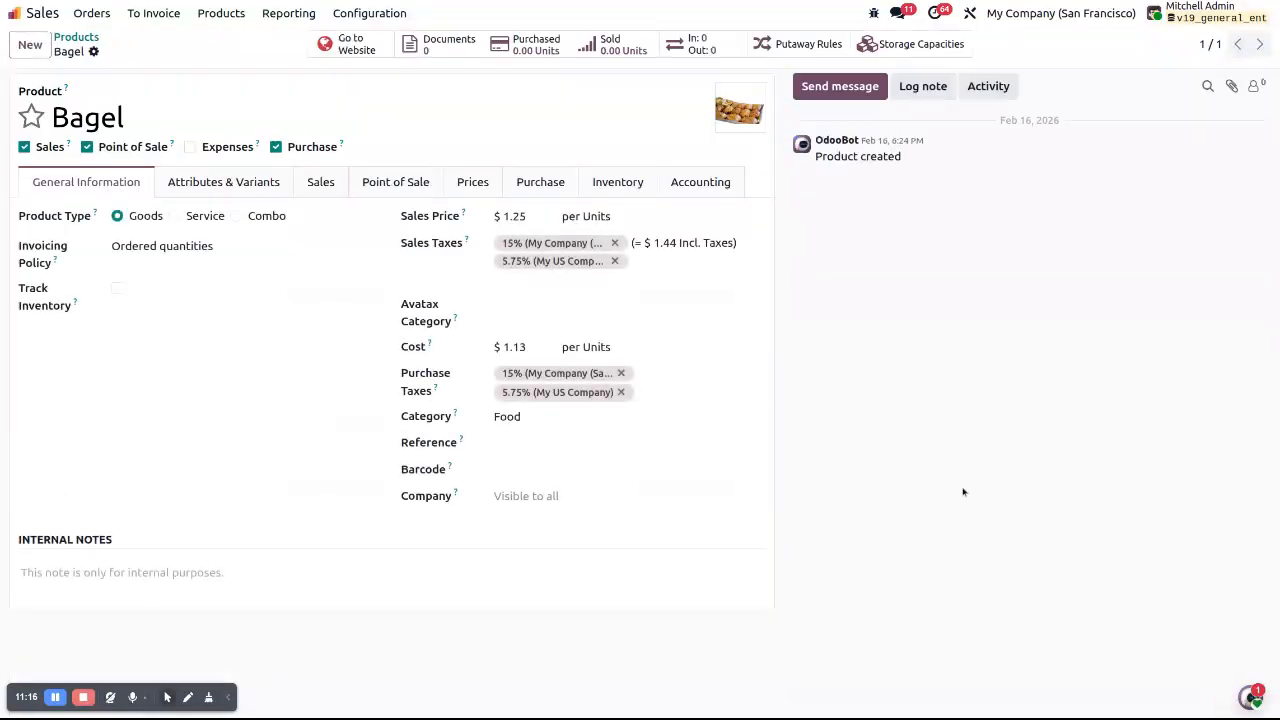
{"action": "key", "text": "F5"}
Search the apps for "user", go to the Users list, and open the administrator's user record
{"action": "left_click", "coordinate": [14, 13]}
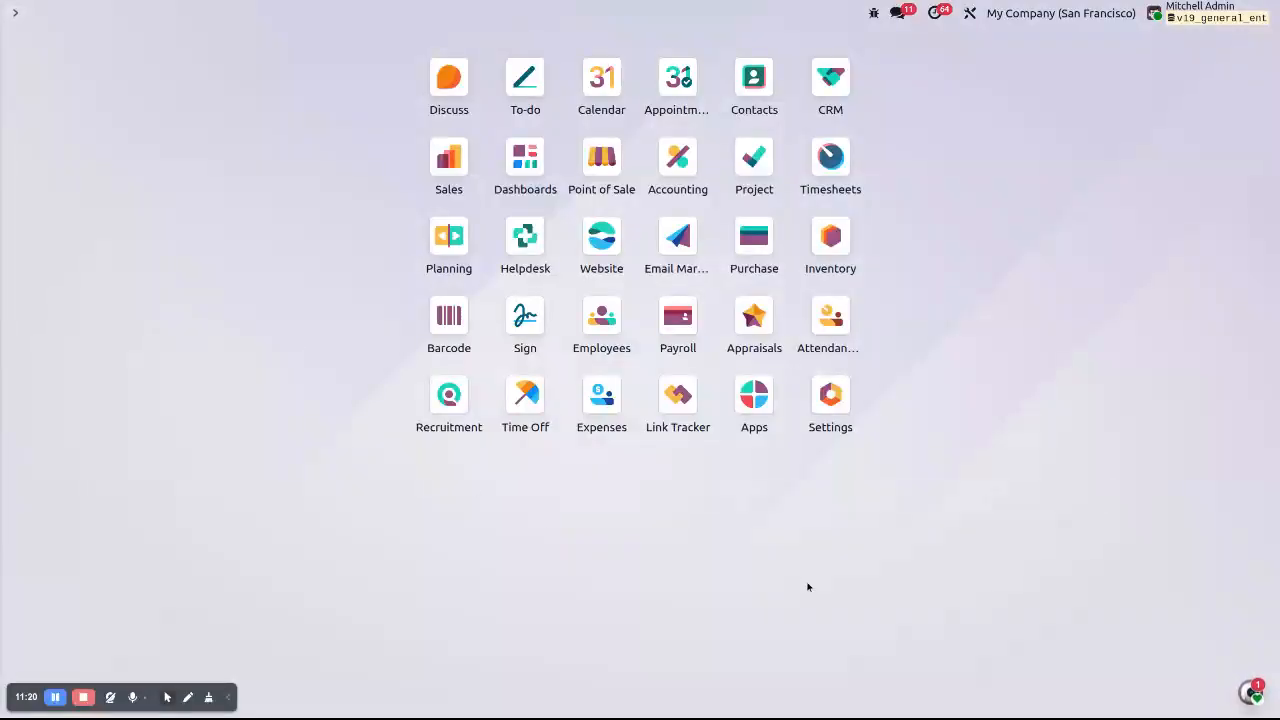
{"action": "type", "text": "use"}
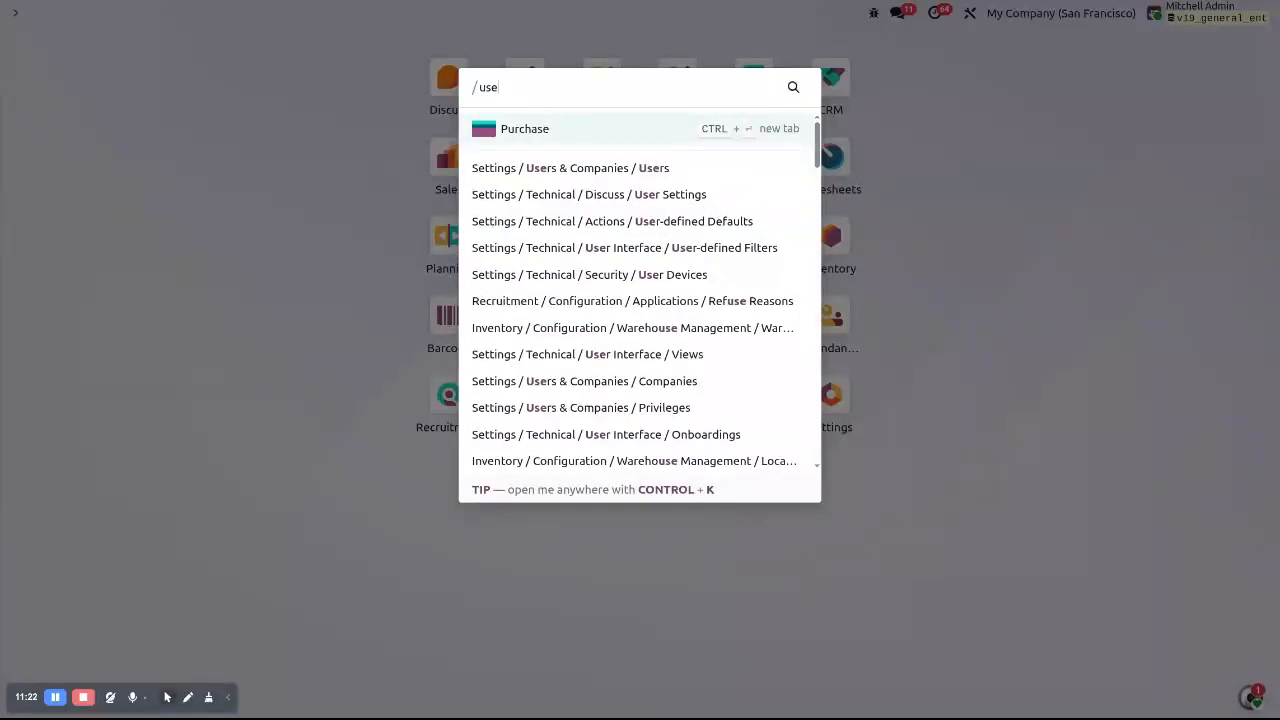
{"action": "type", "text": "r"}
{"action": "key", "text": "Return"}
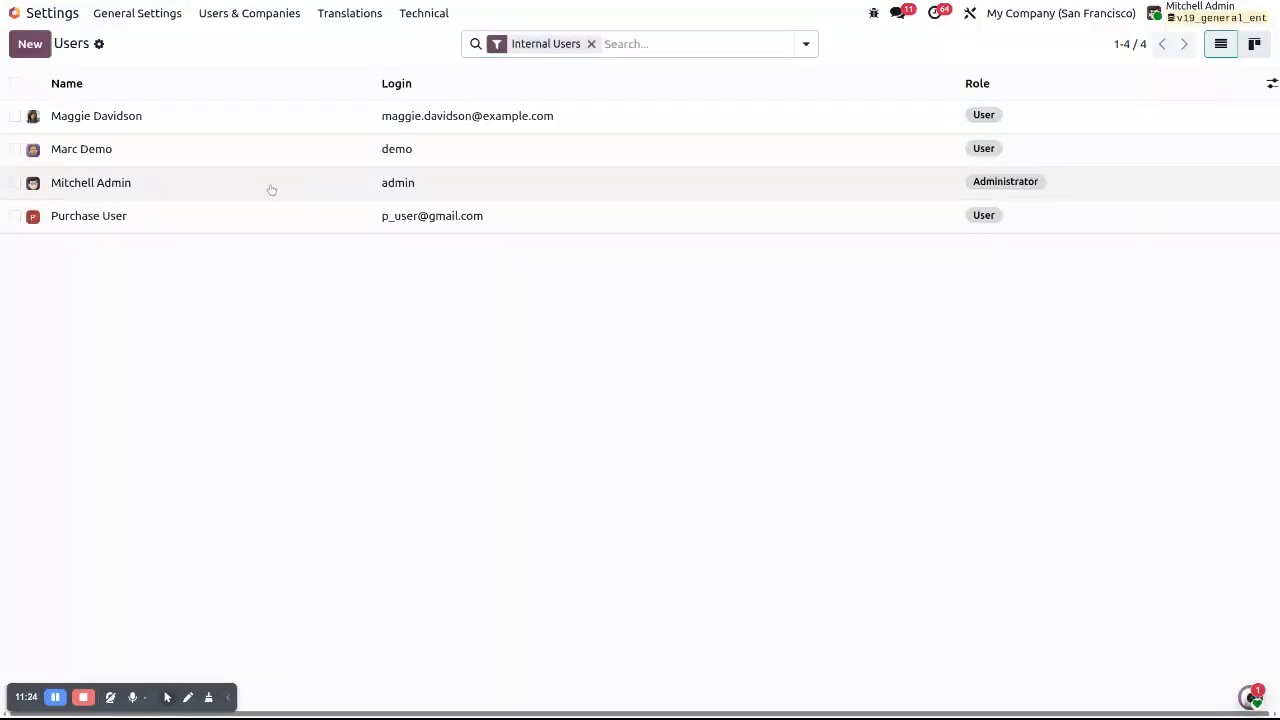
{"action": "left_click", "coordinate": [271, 189]}
Search the administrator's Extra Rights for "price" and check the Can See Product Price? setting
{"action": "scroll", "coordinate": [646, 528], "scroll_direction": "down", "scroll_amount": 15}
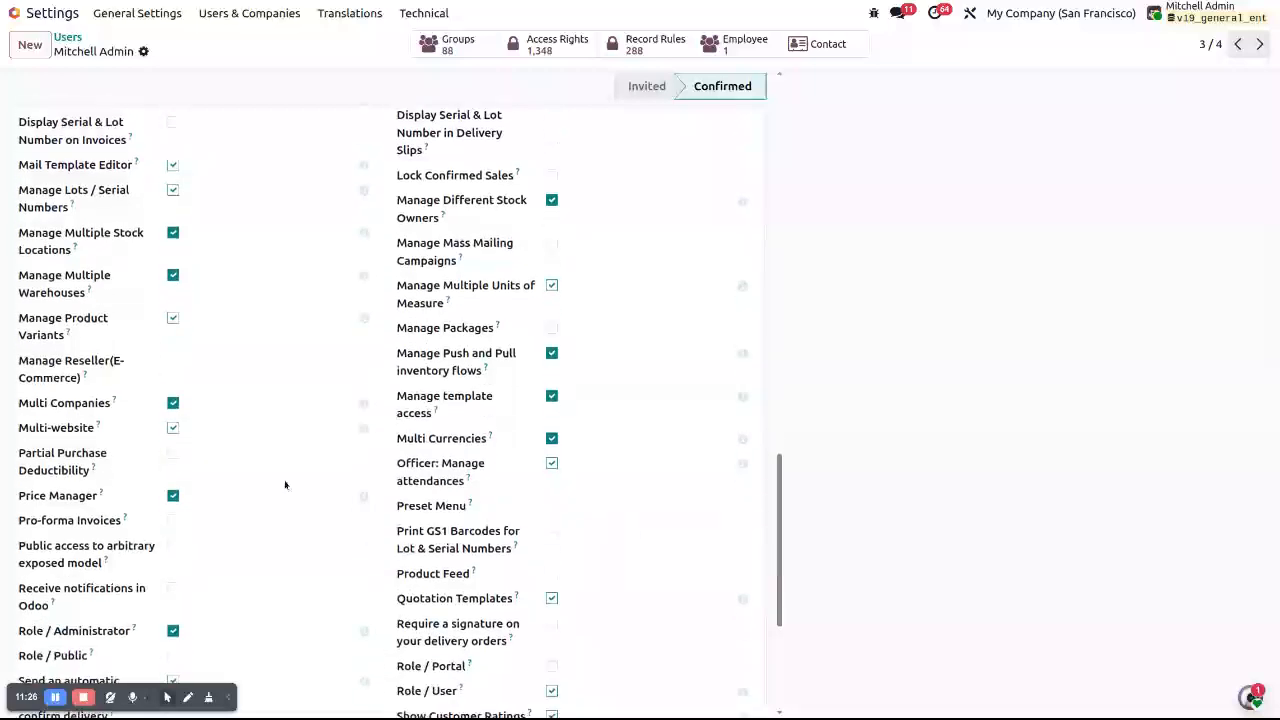
{"action": "scroll", "coordinate": [1, 396], "scroll_direction": "down", "scroll_amount": 3}
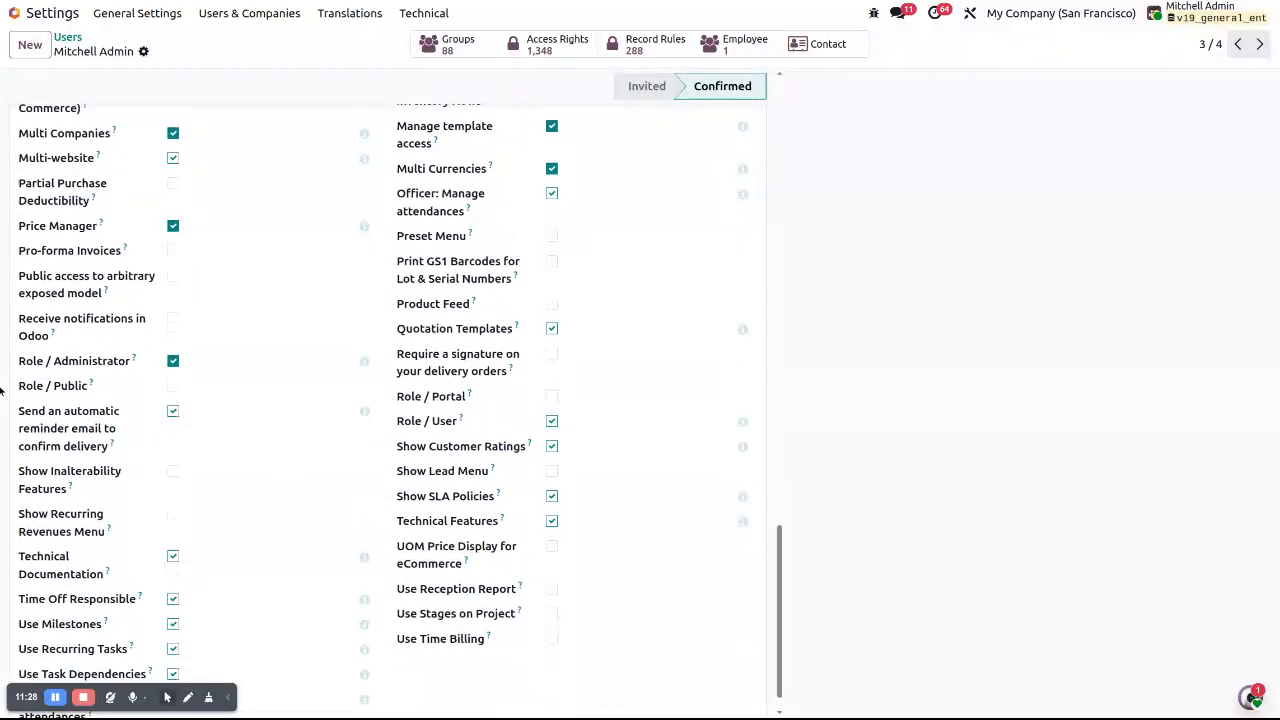
{"action": "scroll", "coordinate": [50, 295], "scroll_direction": "up", "scroll_amount": 1}
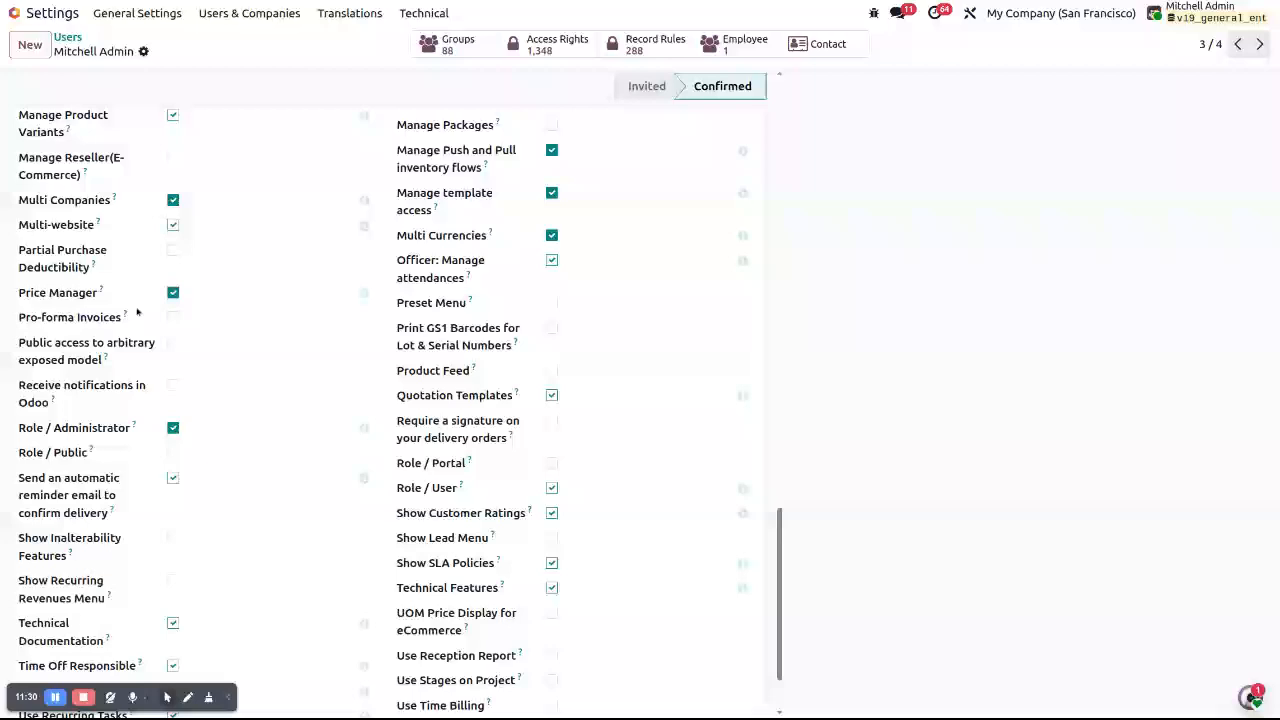
{"action": "key", "text": "ctrl+f"}
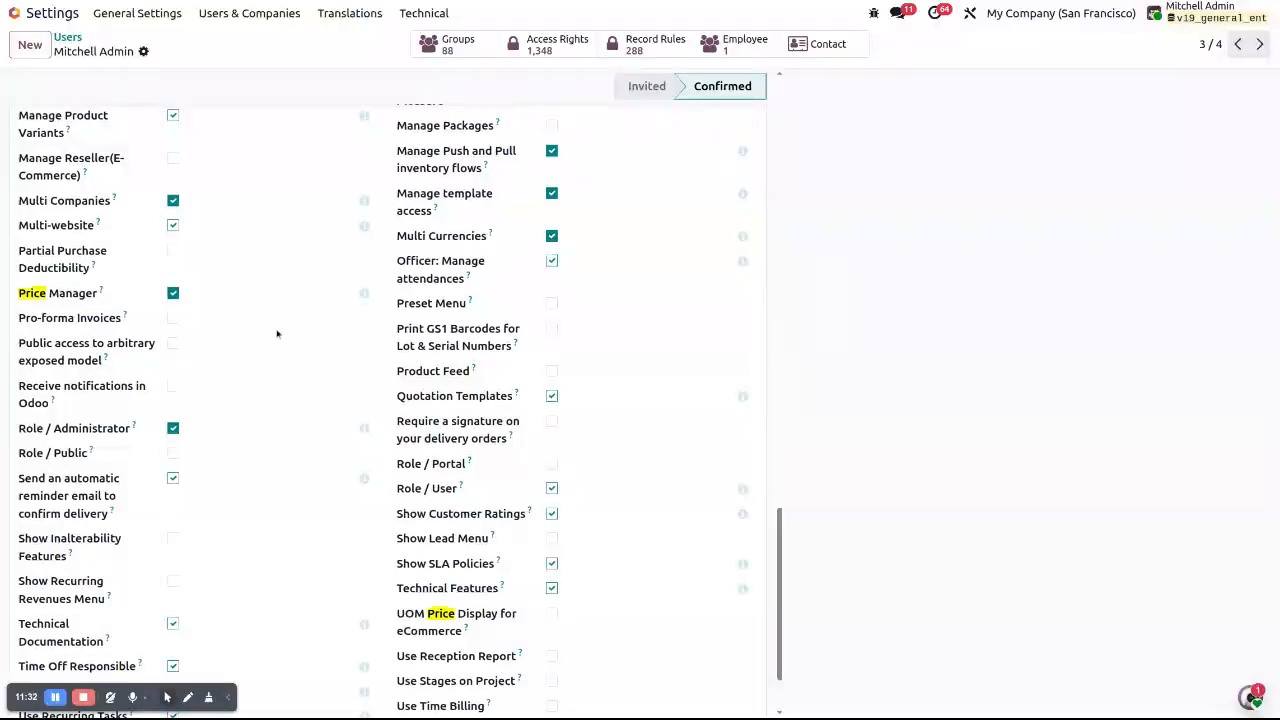
{"action": "key", "text": "Return"}
{"action": "left_click_drag", "start_coordinate": [18, 418], "coordinate": [150, 427]}
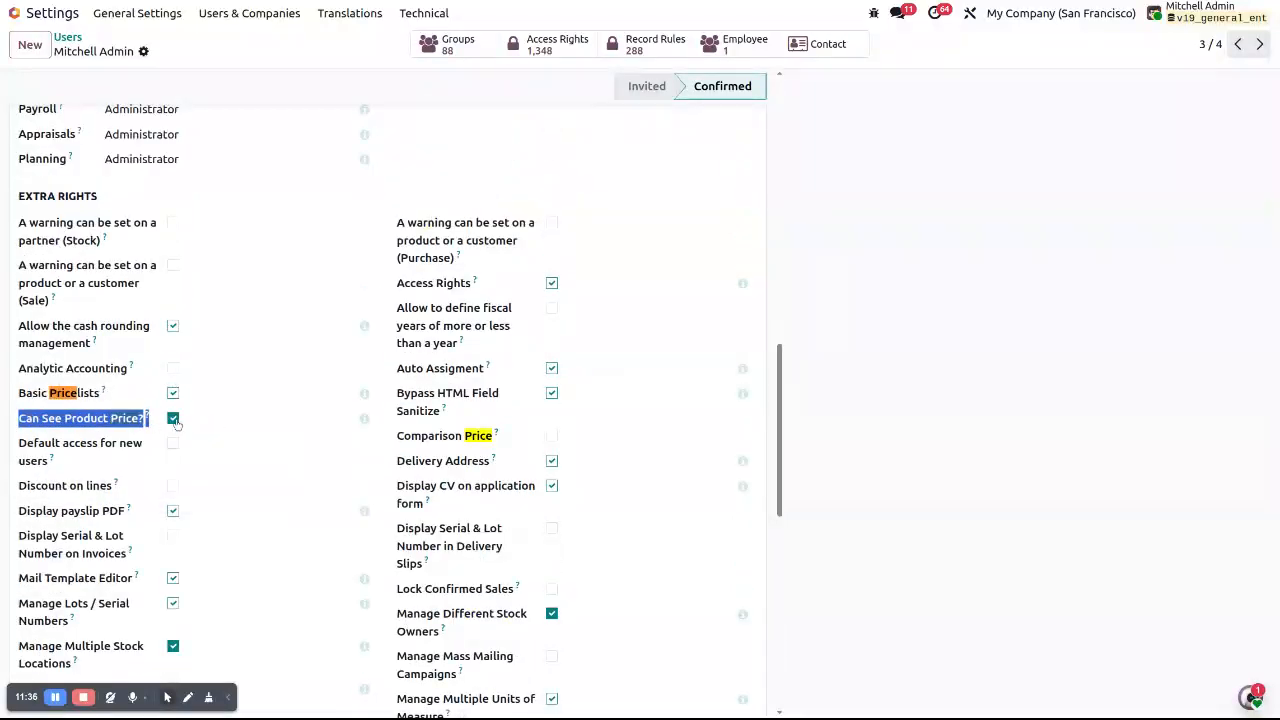
Open the Apple Pie product from the Sales product catalog to check its Sales Price
{"action": "left_click", "coordinate": [14, 13]}
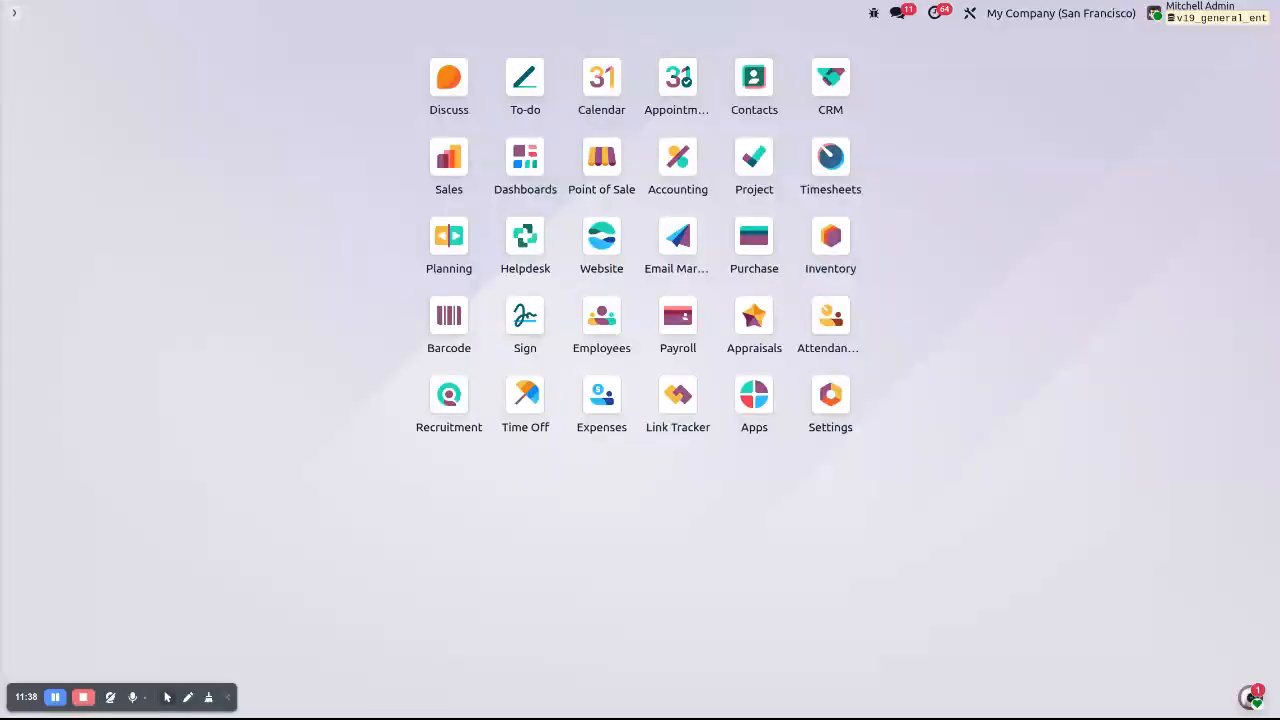
{"action": "left_click", "coordinate": [444, 160]}
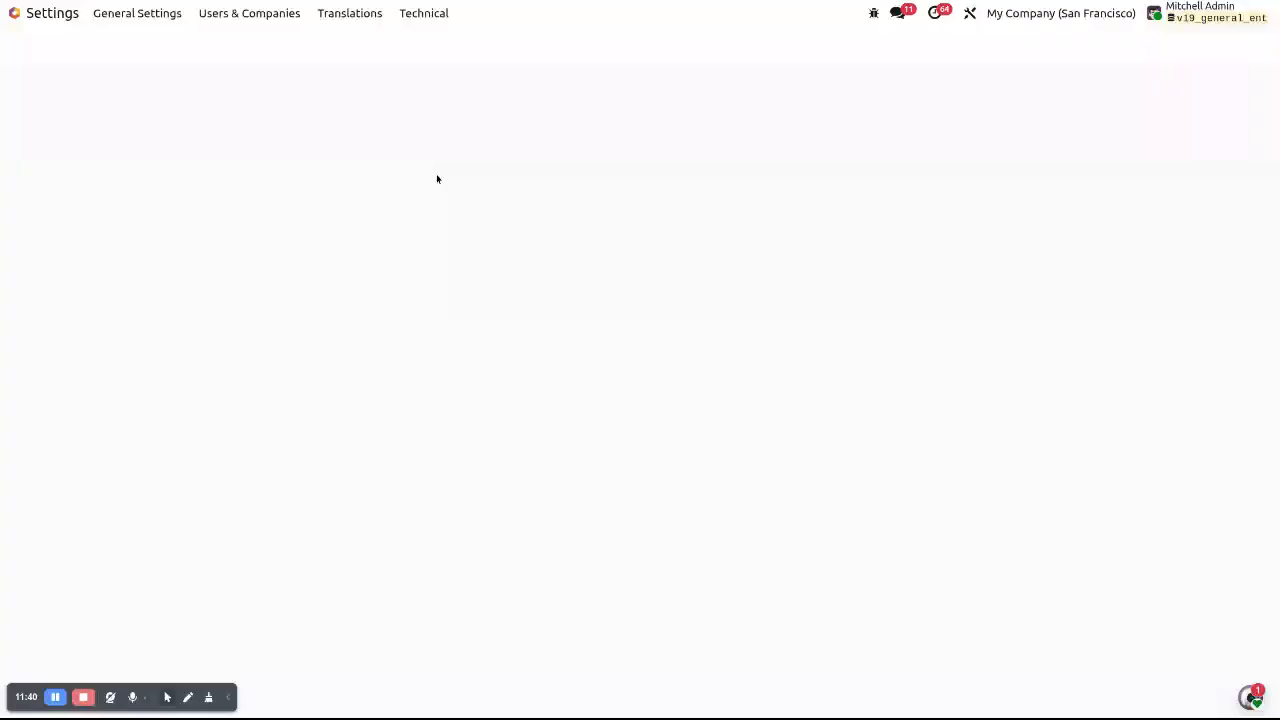
{"action": "left_click", "coordinate": [210, 15]}
{"action": "left_click", "coordinate": [220, 42]}
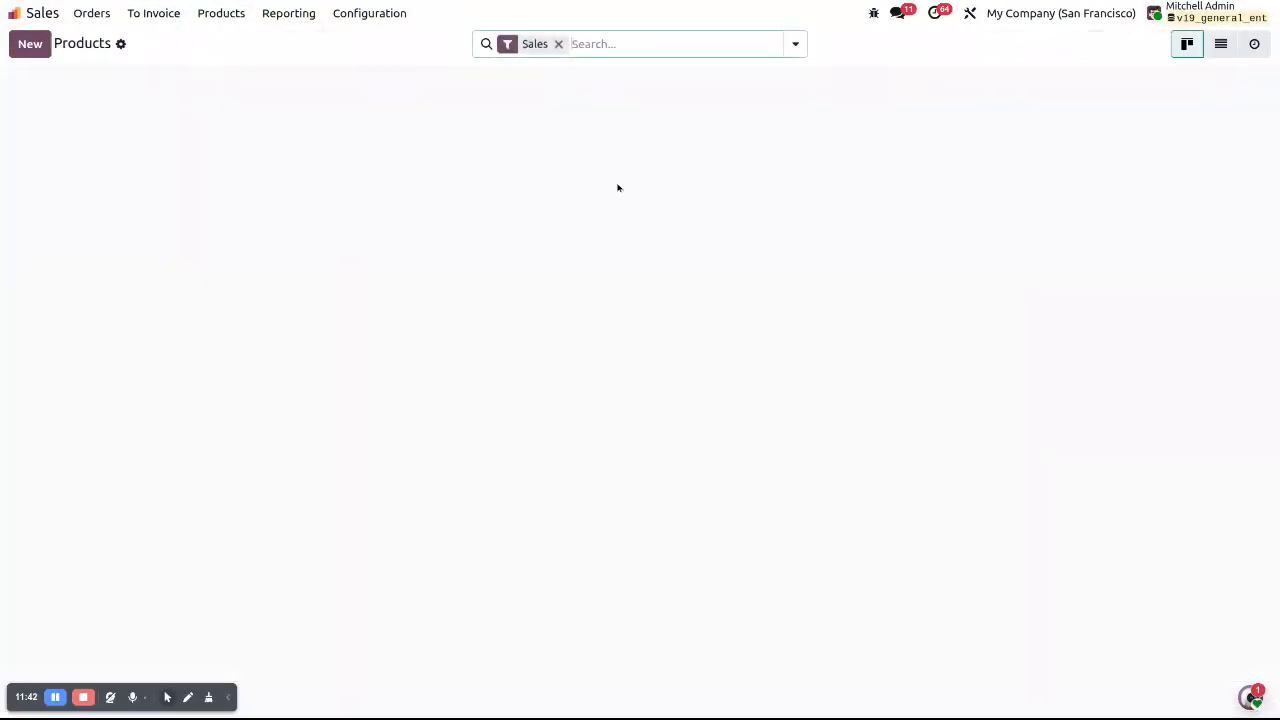
{"action": "left_click", "coordinate": [345, 148]}
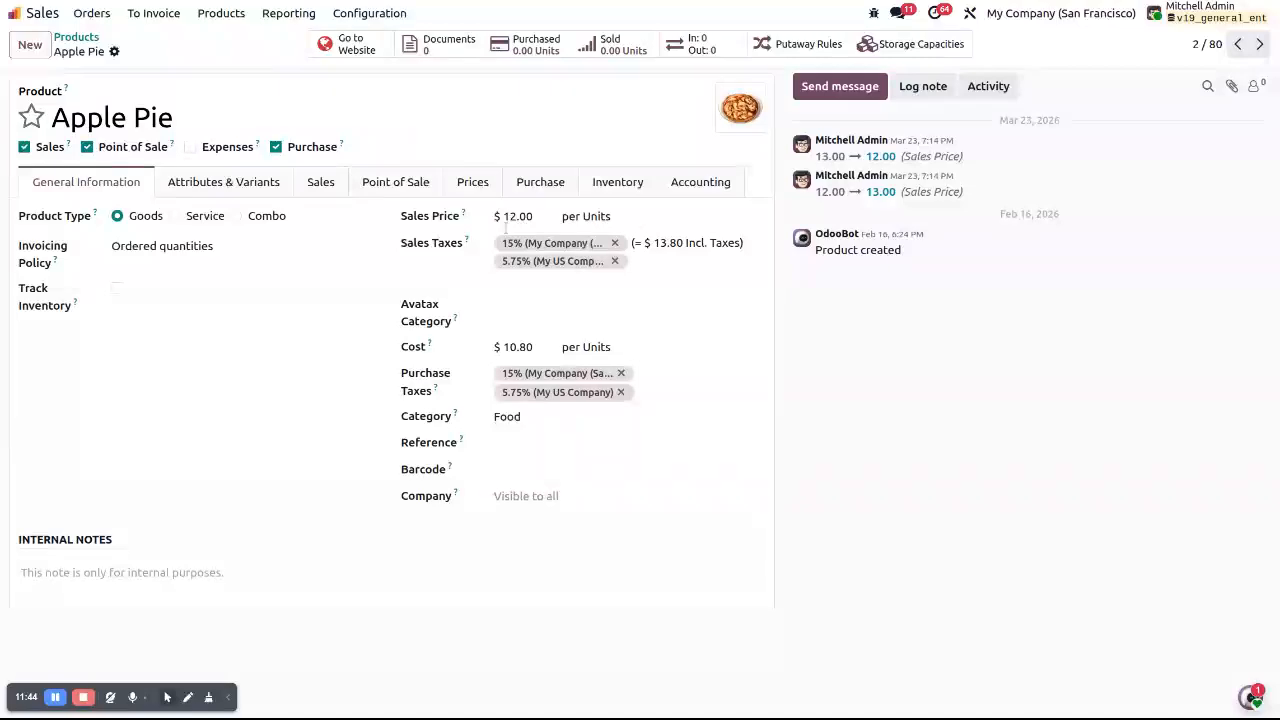
Search the apps for "user" and open the Users list
{"action": "left_click_drag", "start_coordinate": [414, 218], "coordinate": [690, 244]}
{"action": "left_click", "coordinate": [1021, 454]}
{"action": "left_click", "coordinate": [15, 15]}
{"action": "type", "text": "user"}
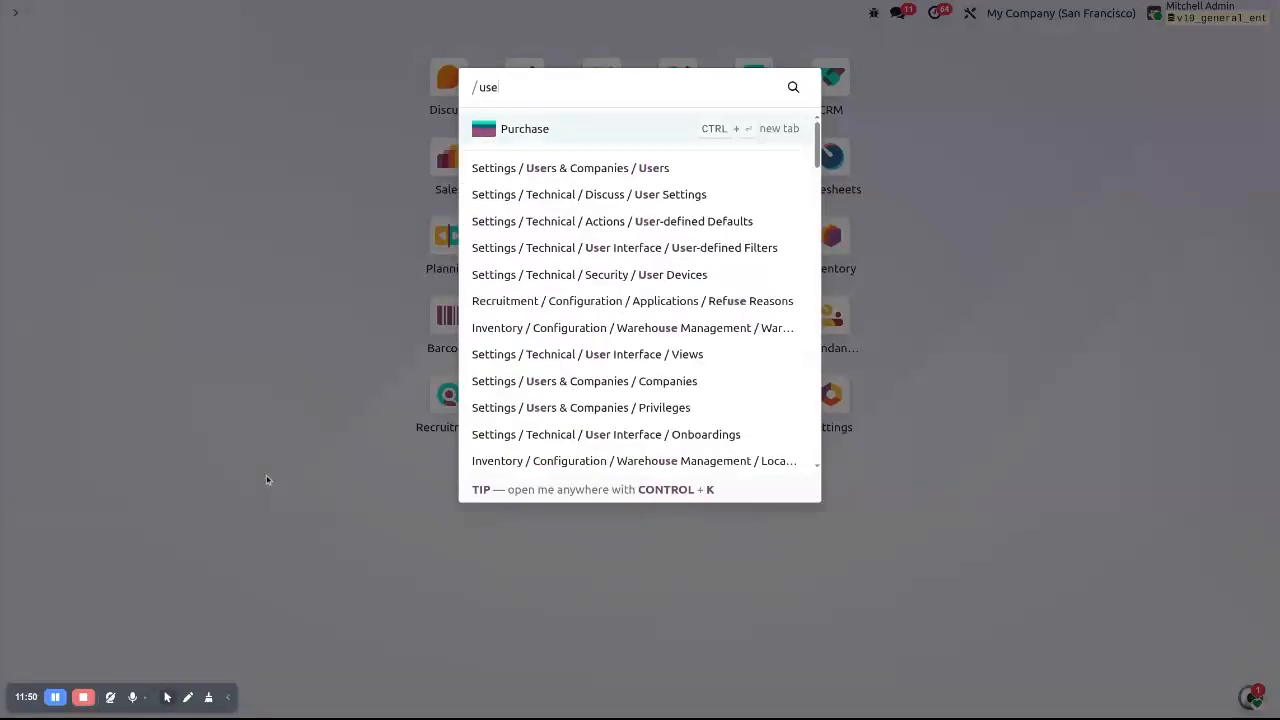
{"action": "key", "text": "Return"}
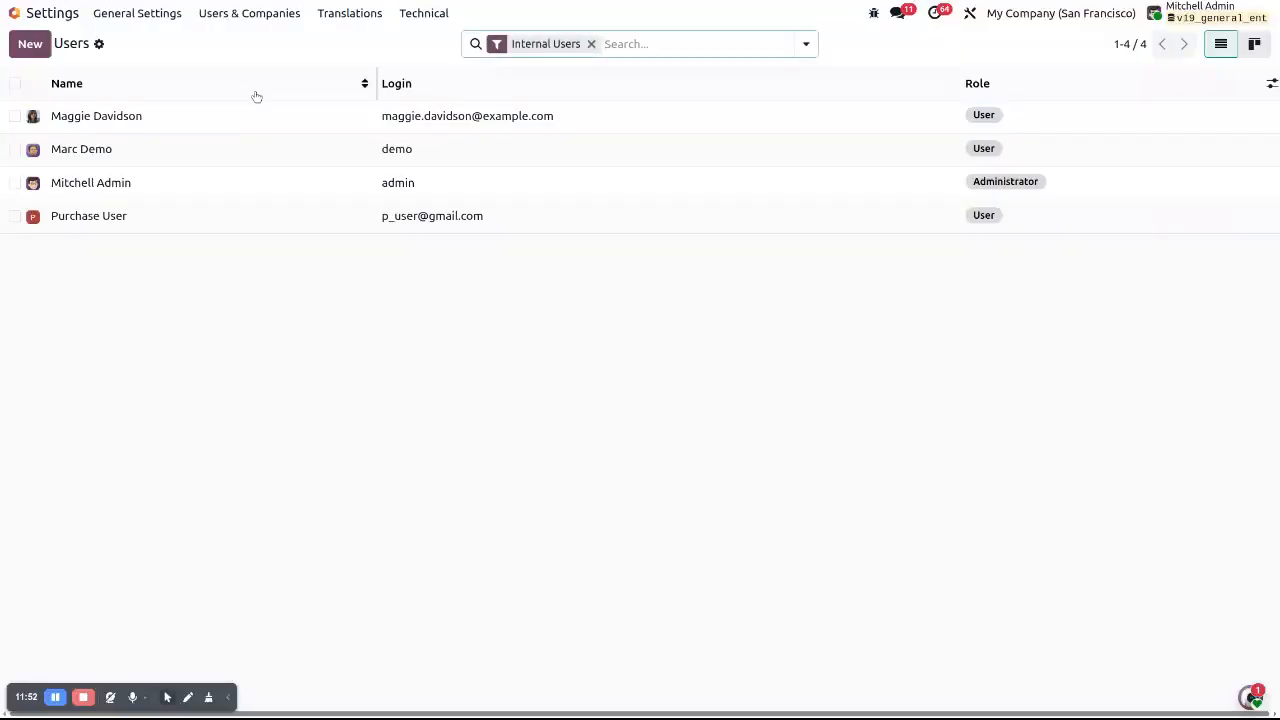
In the administrator's user record, find "price" among the Extra Rights and turn off Can See Product Price?
{"action": "left_click", "coordinate": [240, 185]}
{"action": "key", "text": "ctrl+f"}
{"action": "key", "text": "Return"}
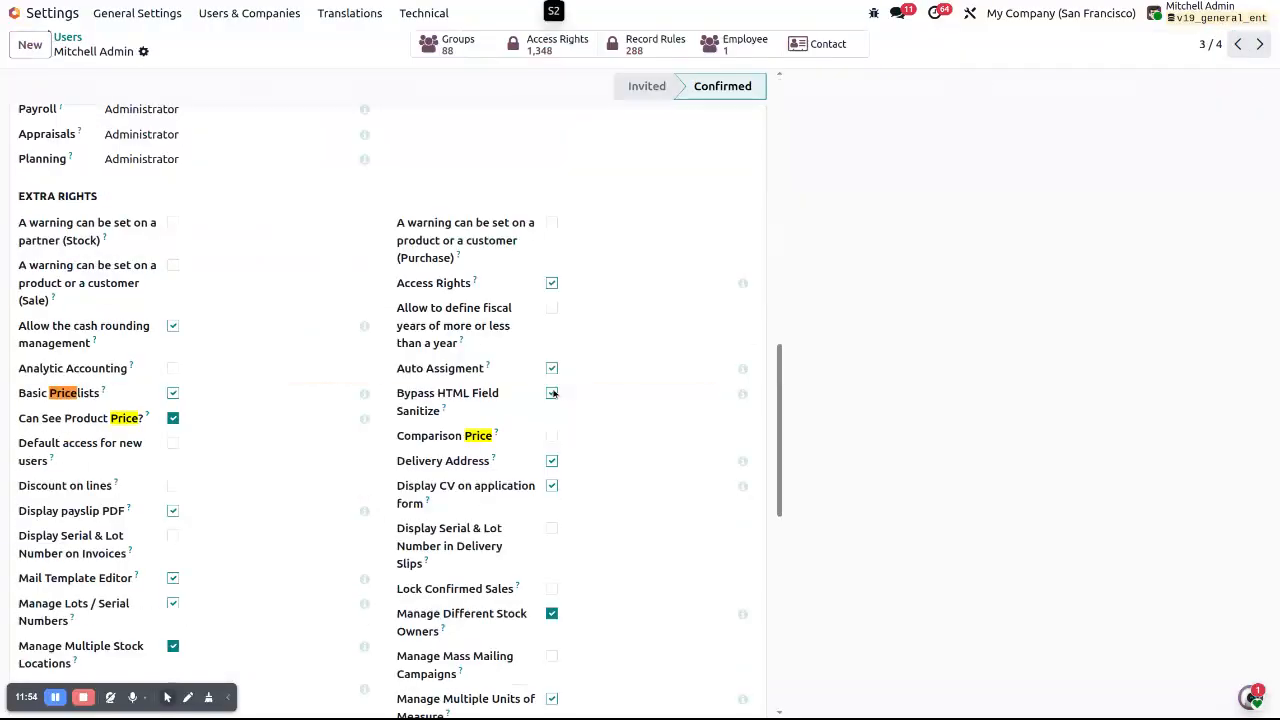
{"action": "left_click", "coordinate": [42, 427]}
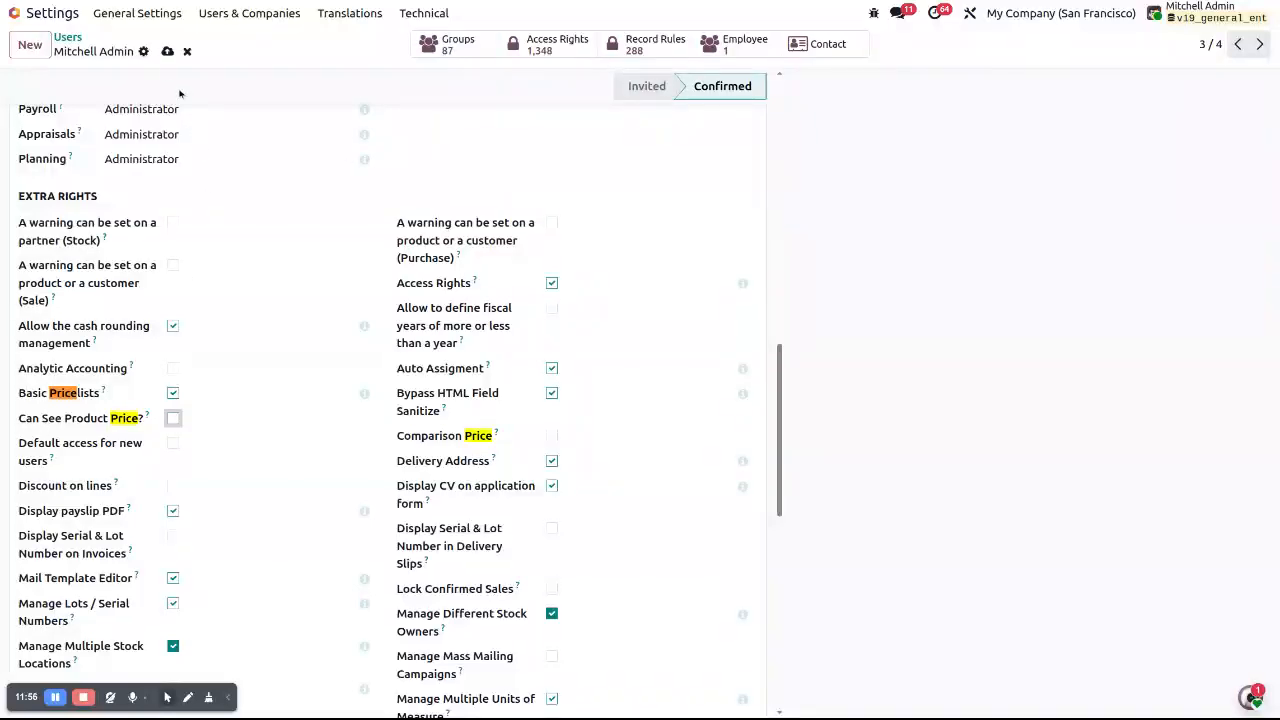
Leave the user record, reload the apps page, and open Apple Pie from the Sales product catalog to check its Sales Price
{"action": "left_click", "coordinate": [14, 13]}
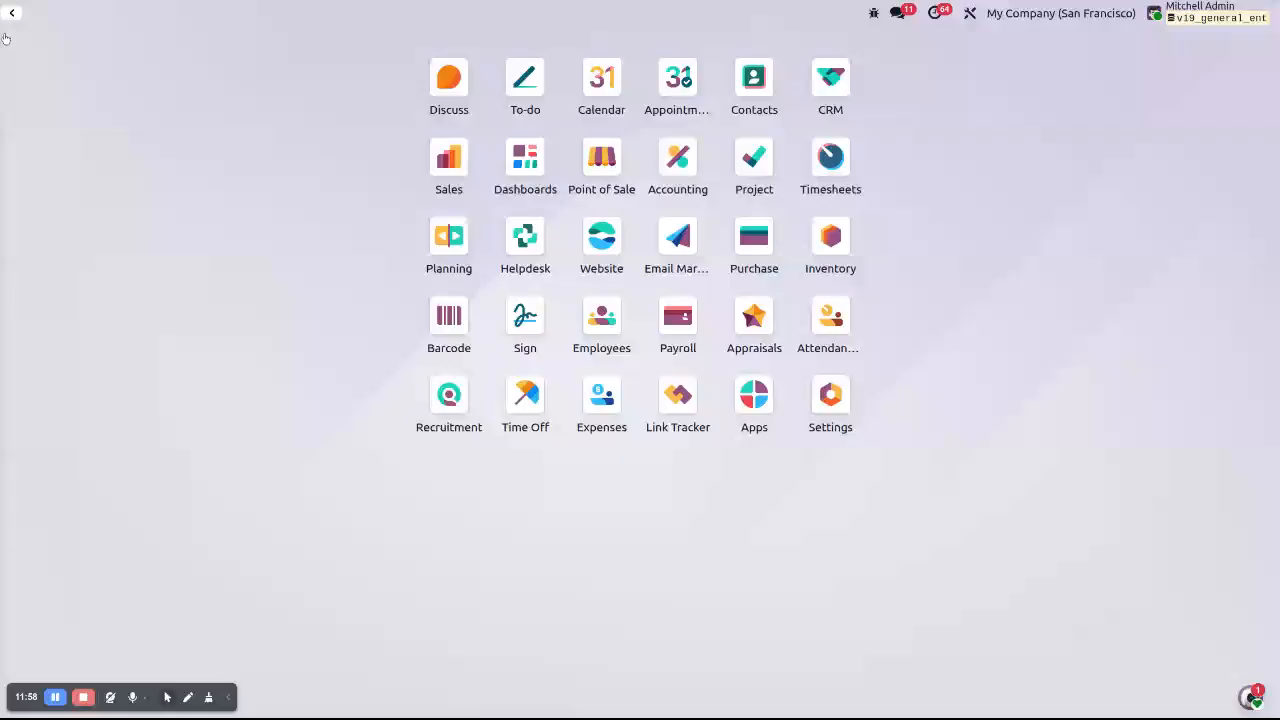
{"action": "key", "text": "F5"}
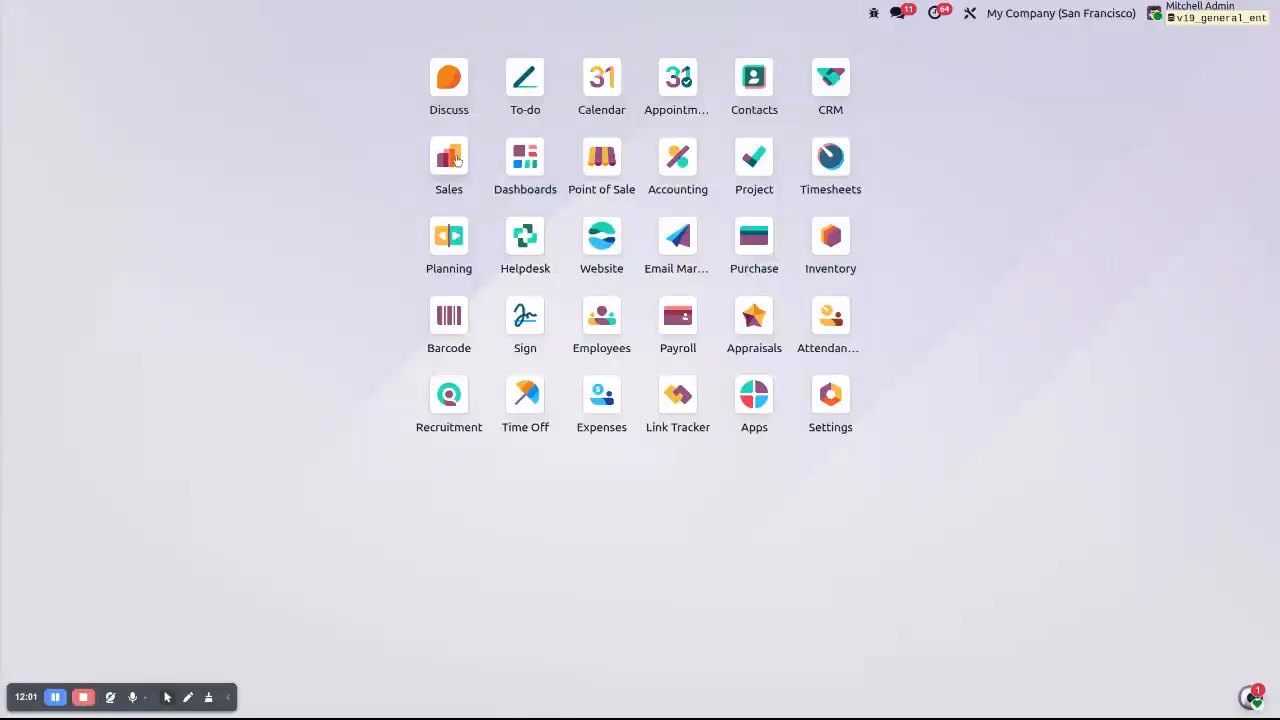
{"action": "left_click", "coordinate": [456, 160]}
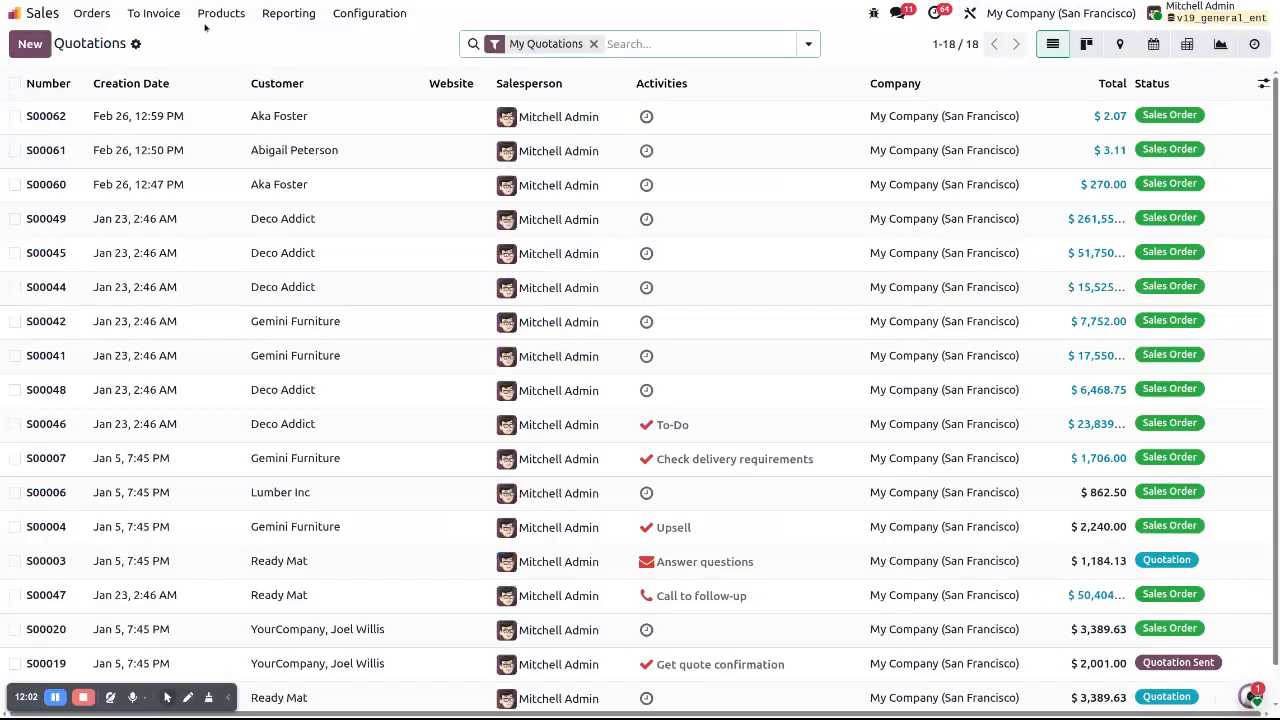
{"action": "left_click", "coordinate": [220, 13]}
{"action": "left_click", "coordinate": [222, 39]}
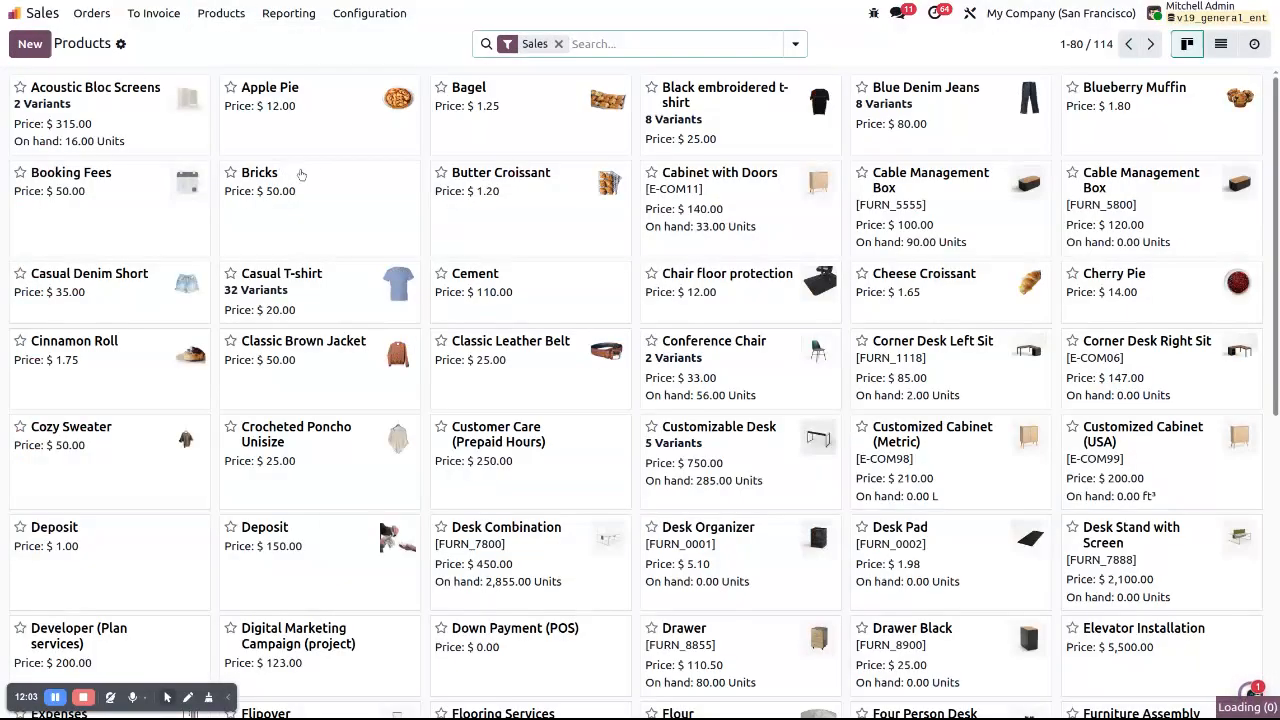
{"action": "left_click", "coordinate": [300, 115]}
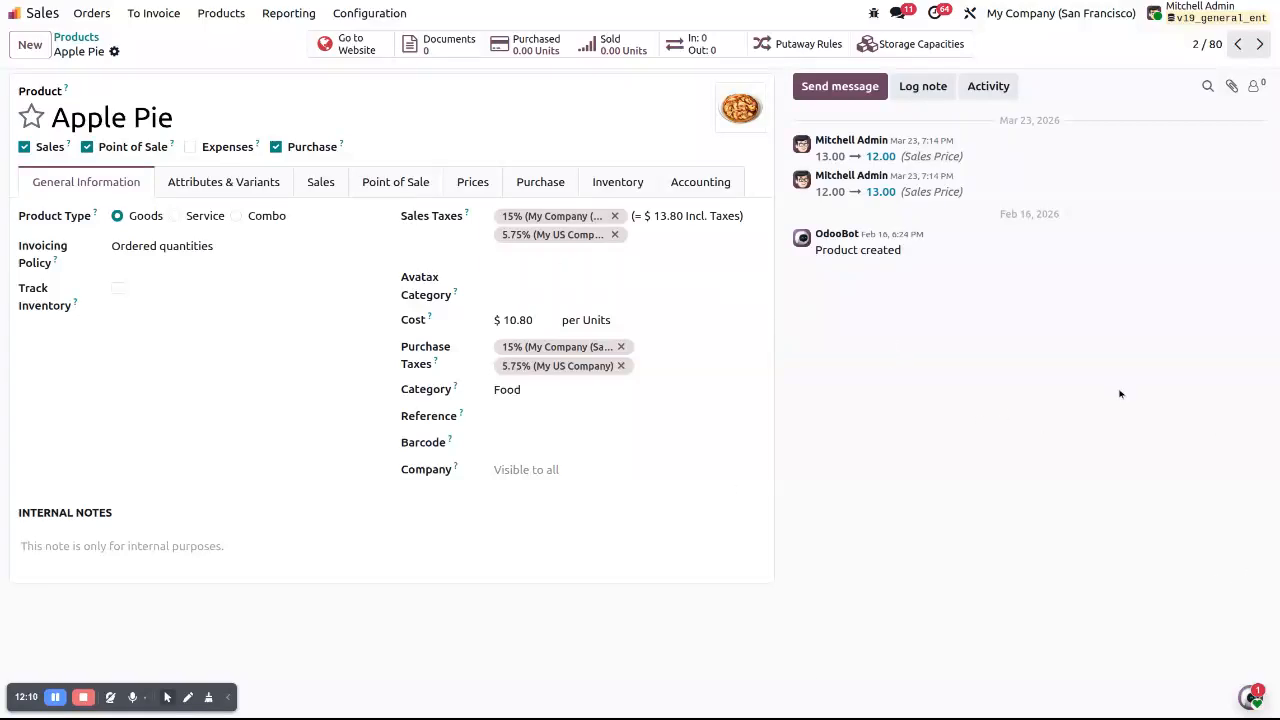
Return to the Products catalog and check the prices in both the list view and the kanban view
{"action": "left_click", "coordinate": [84, 40]}
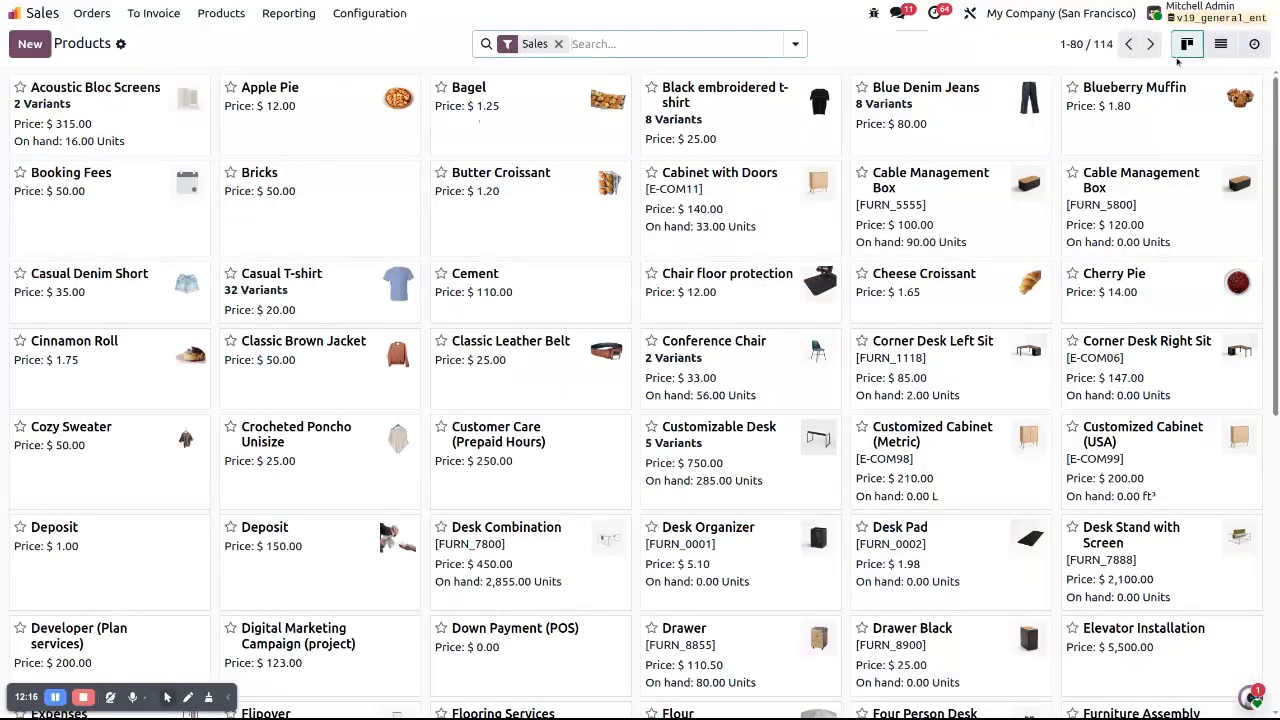
{"action": "left_click", "coordinate": [1220, 43]}
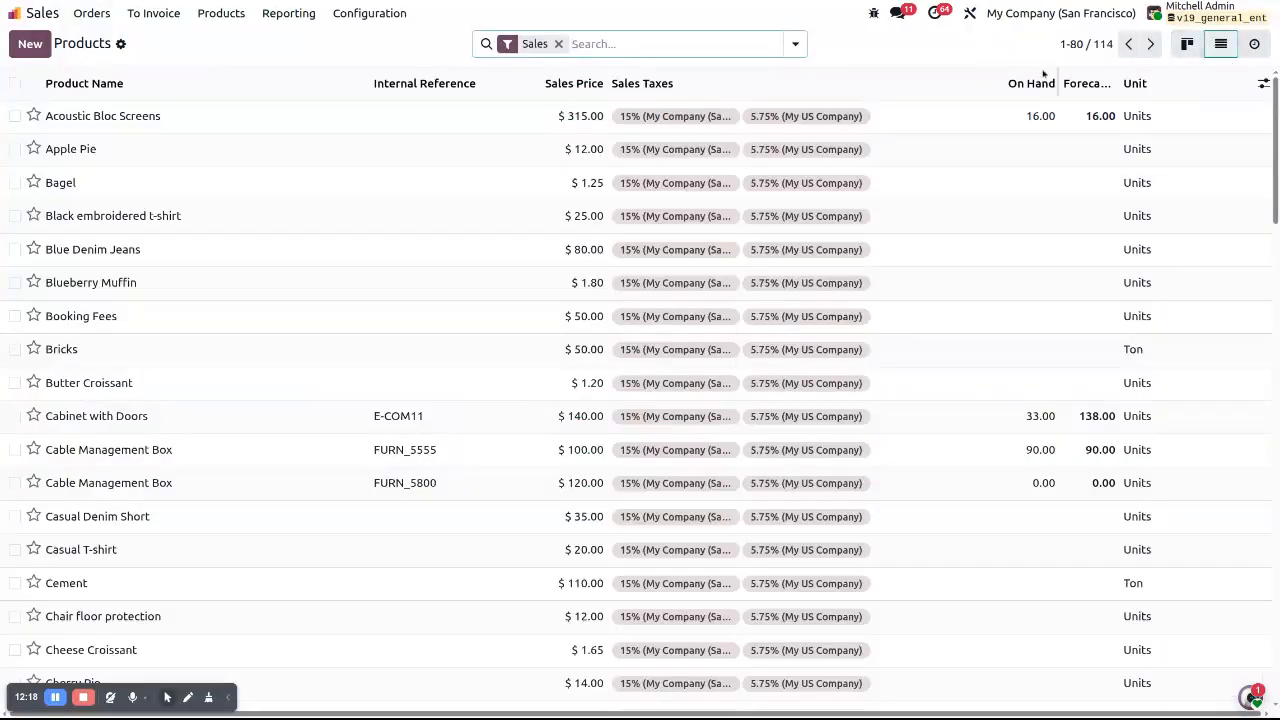
{"action": "left_click", "coordinate": [1187, 44]}
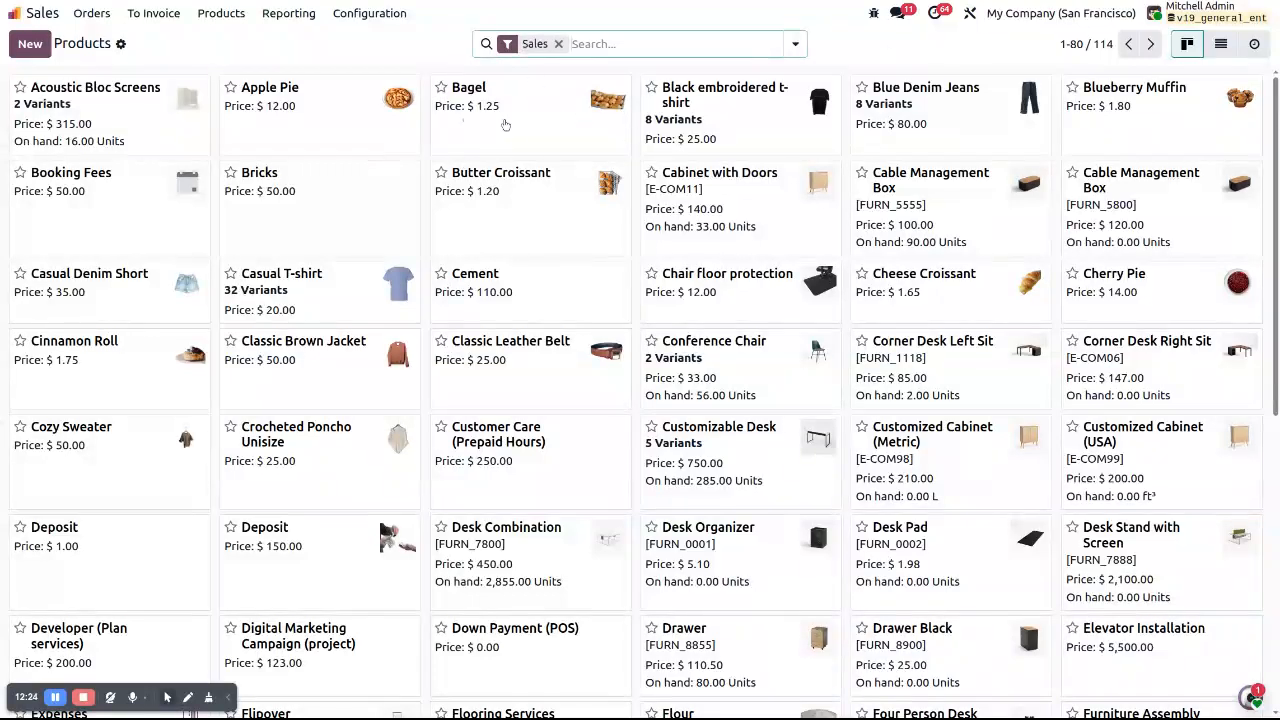
Open the Bagel product's form view definition and go to its parent view product.template.common.form
{"action": "left_click", "coordinate": [505, 124]}
{"action": "left_click", "coordinate": [873, 13]}
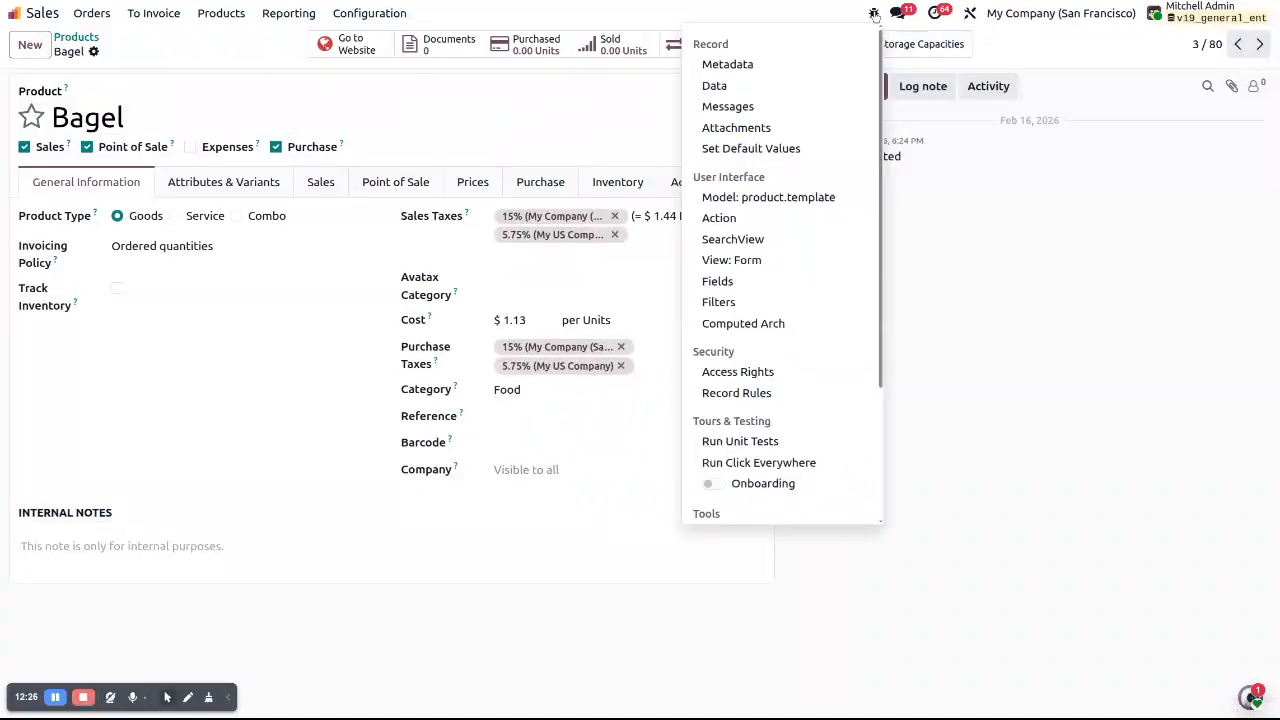
{"action": "left_click", "coordinate": [734, 260]}
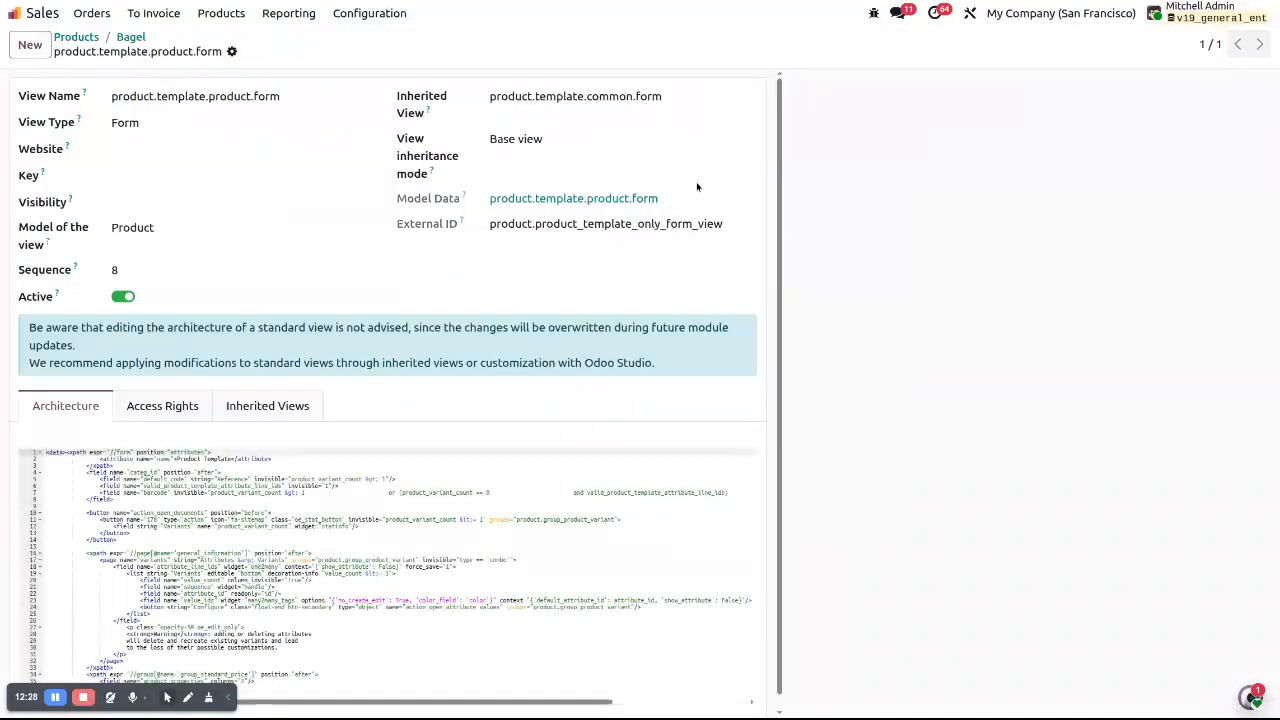
{"action": "left_click", "coordinate": [748, 100]}
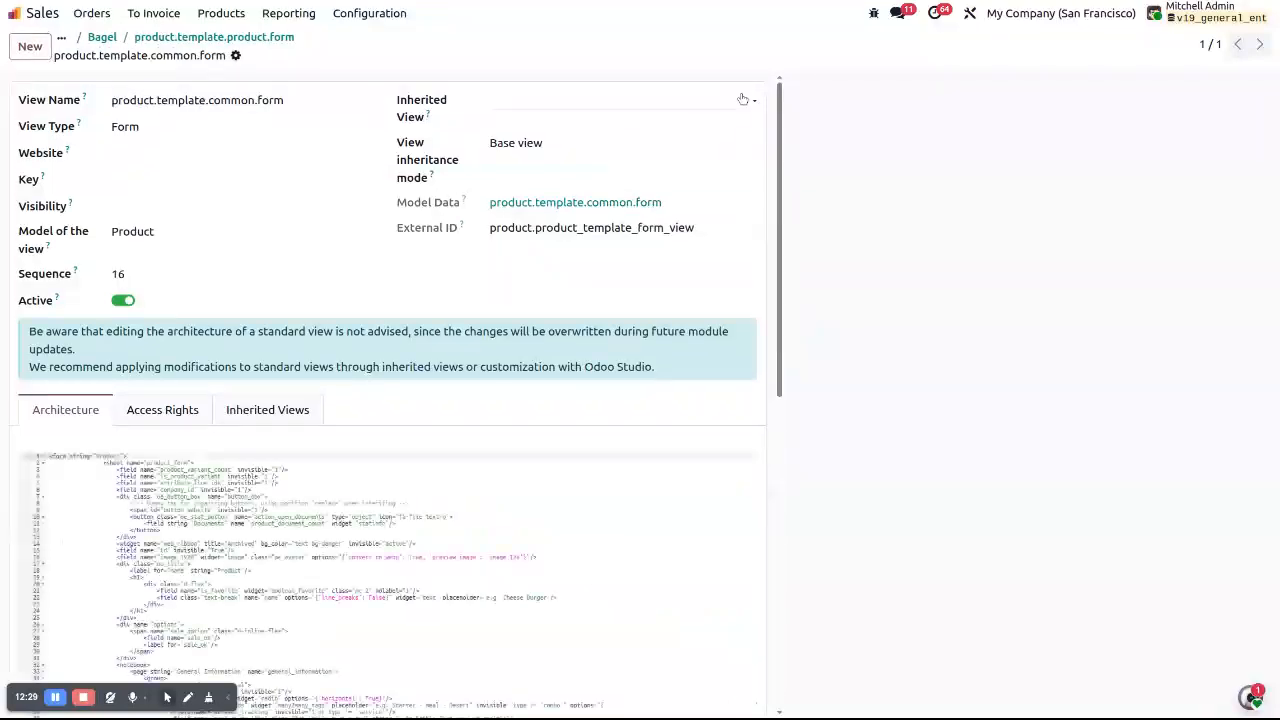
Examine the architecture of the inherited view product.template.form.view.inherited.price.visibilty and close it
{"action": "left_click", "coordinate": [290, 414]}
{"action": "scroll", "coordinate": [357, 540], "scroll_direction": "down", "scroll_amount": 5}
{"action": "left_click", "coordinate": [490, 609]}
{"action": "key", "text": "ctrl+a"}
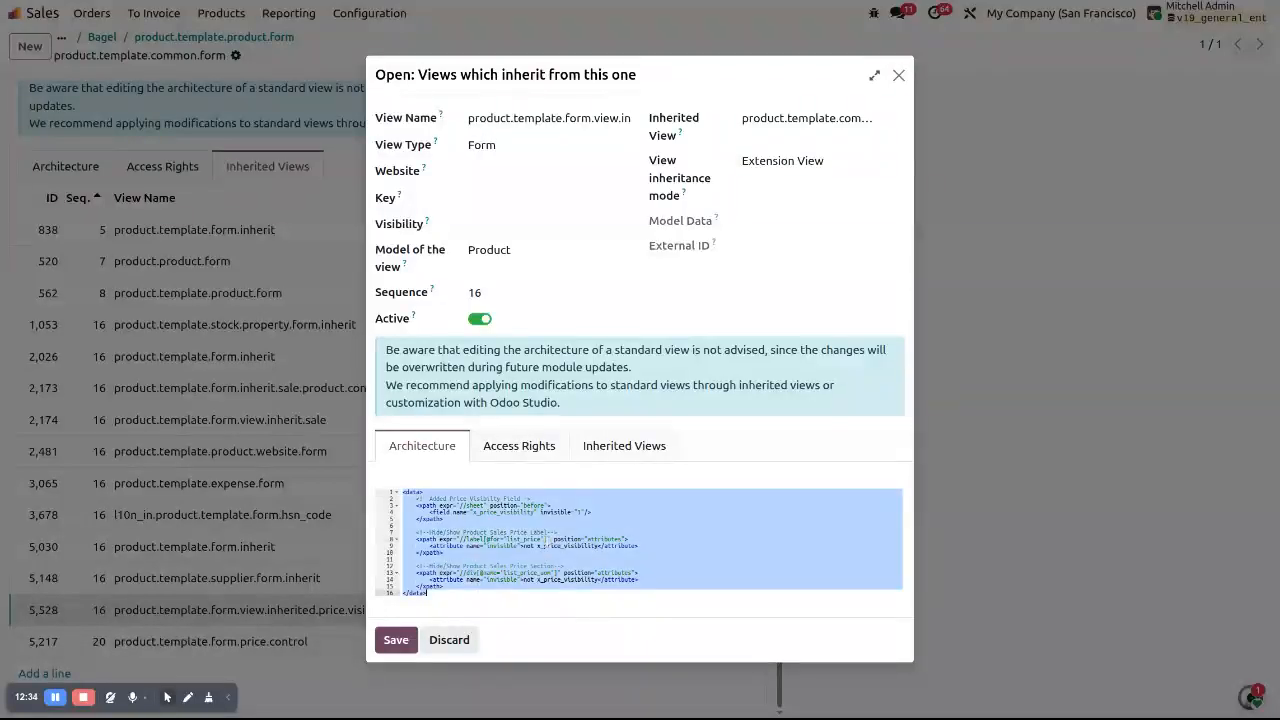
{"action": "left_click", "coordinate": [898, 75]}
Return to the Sales product catalog, reopen it, and show the products as a list
{"action": "left_click", "coordinate": [104, 37]}
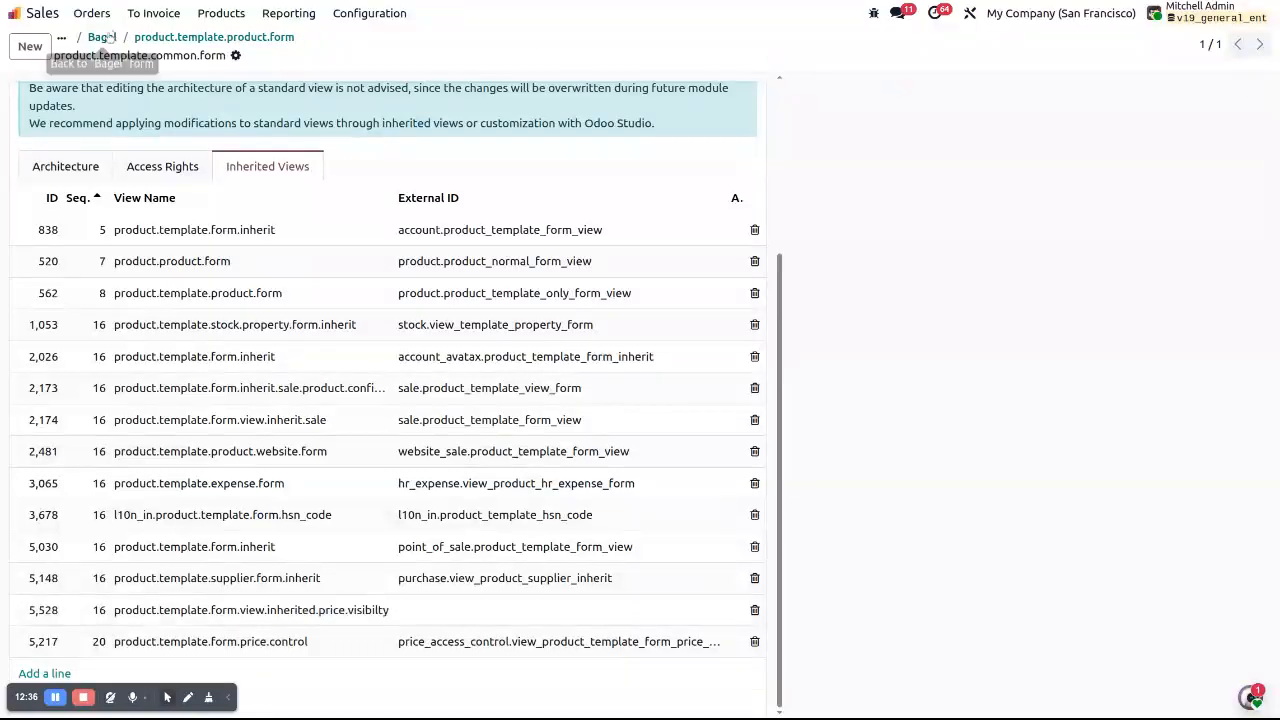
{"action": "left_click", "coordinate": [80, 37]}
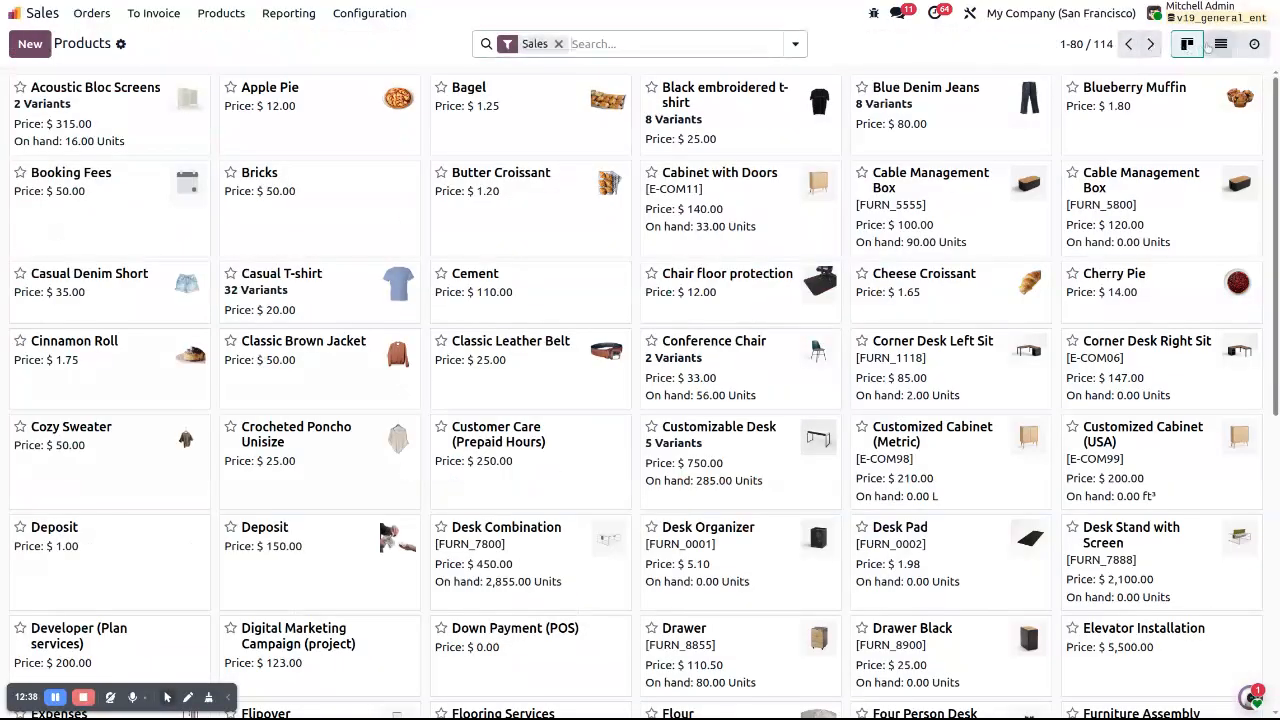
{"action": "left_click", "coordinate": [1218, 44]}
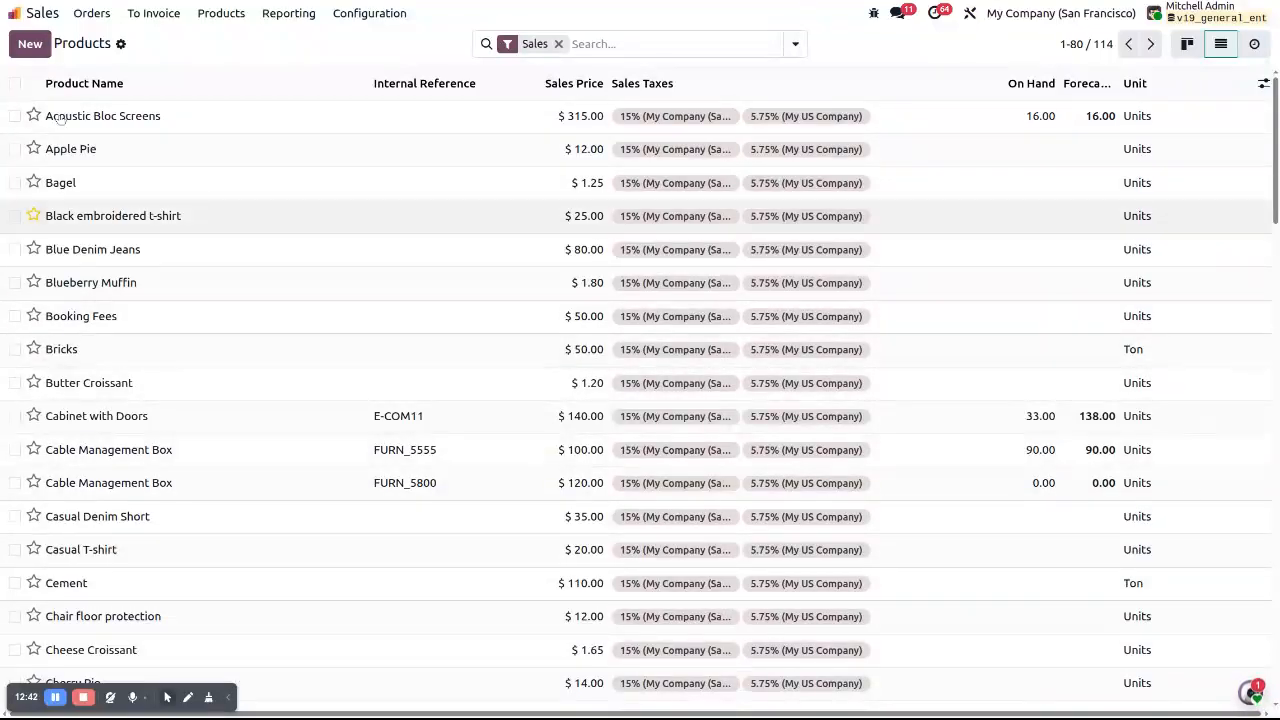
{"action": "left_click", "coordinate": [208, 15]}
{"action": "left_click", "coordinate": [205, 38]}
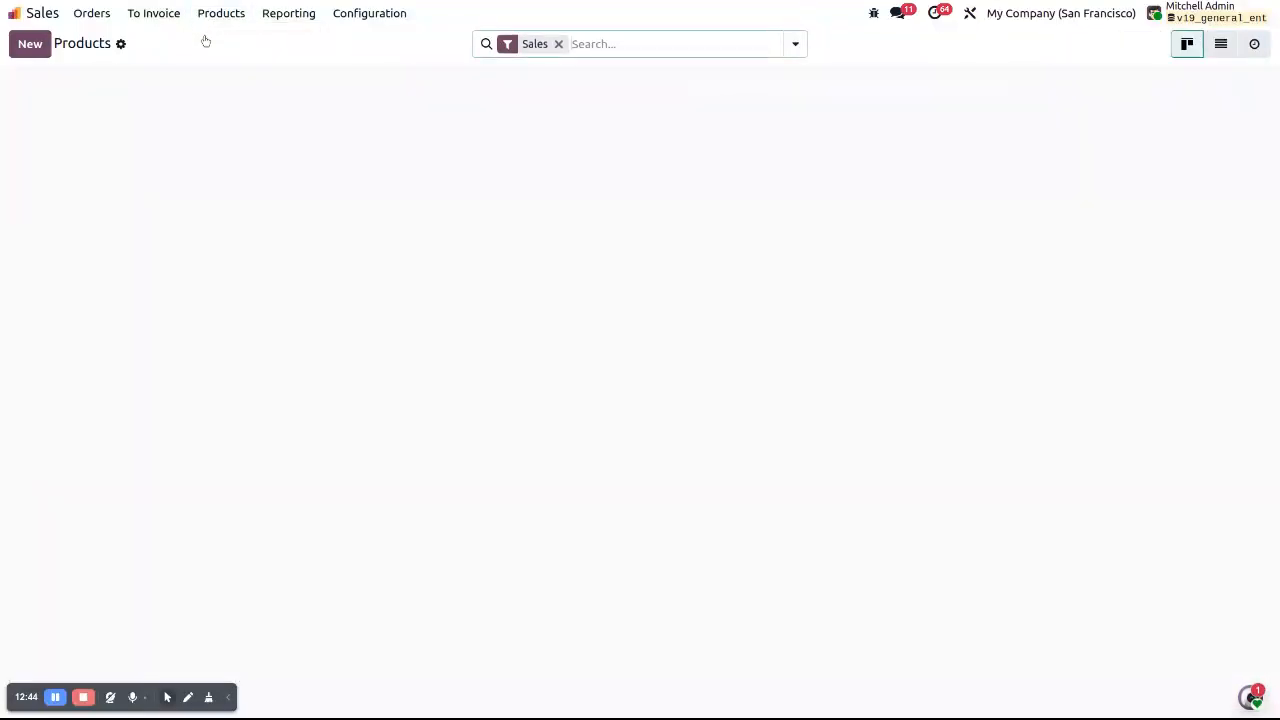
{"action": "left_click", "coordinate": [1220, 44]}
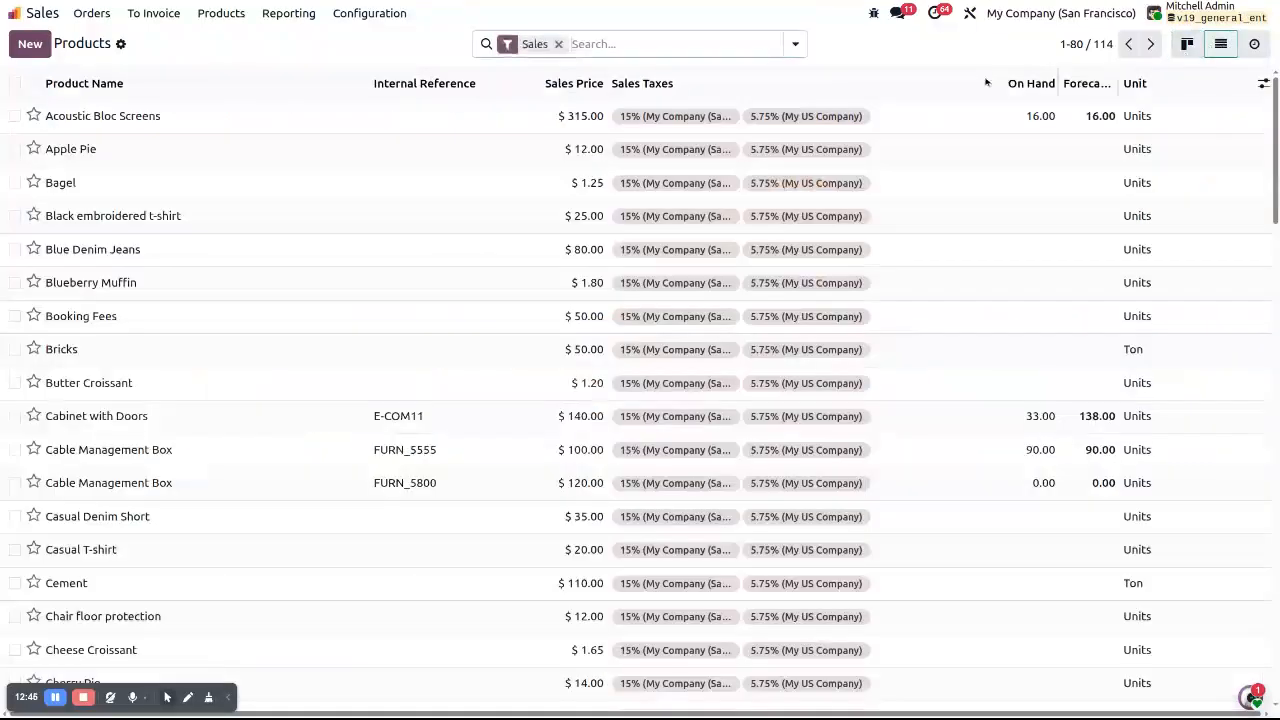
Open the product list view's definition, follow its parent views to product.template.product.list, and locate the list_price field
{"action": "left_click", "coordinate": [873, 13]}
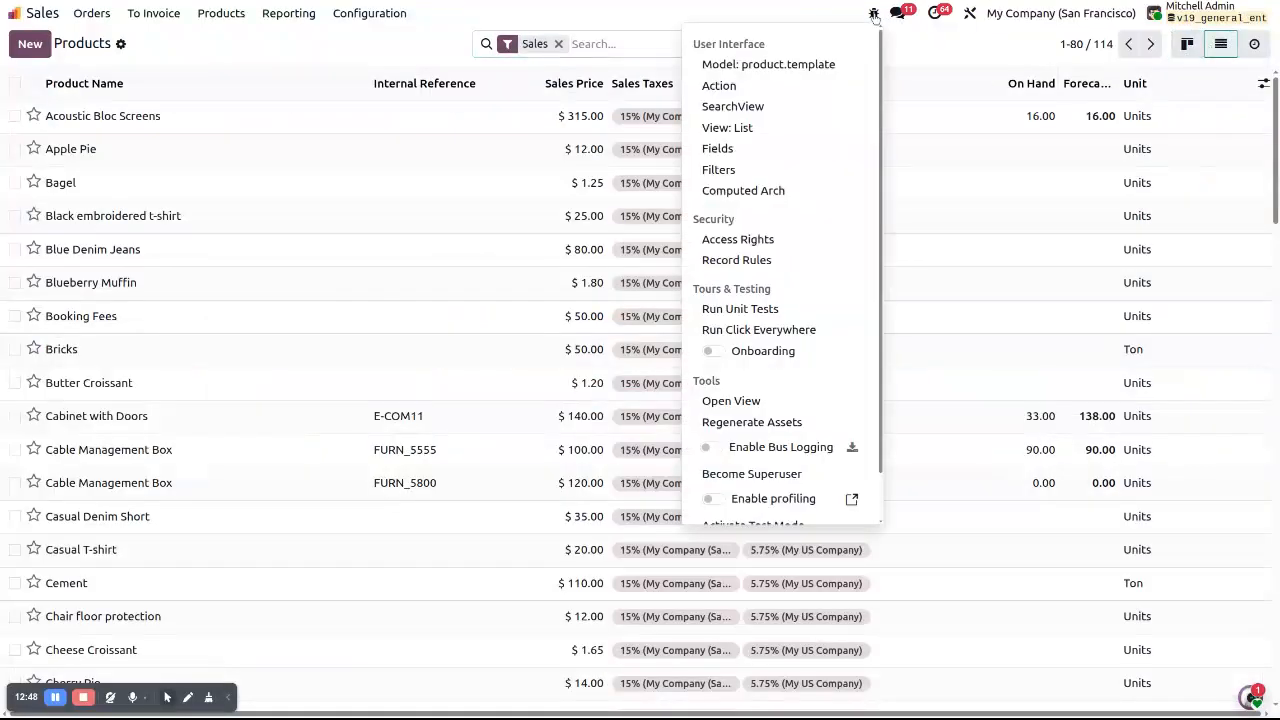
{"action": "left_click", "coordinate": [716, 132]}
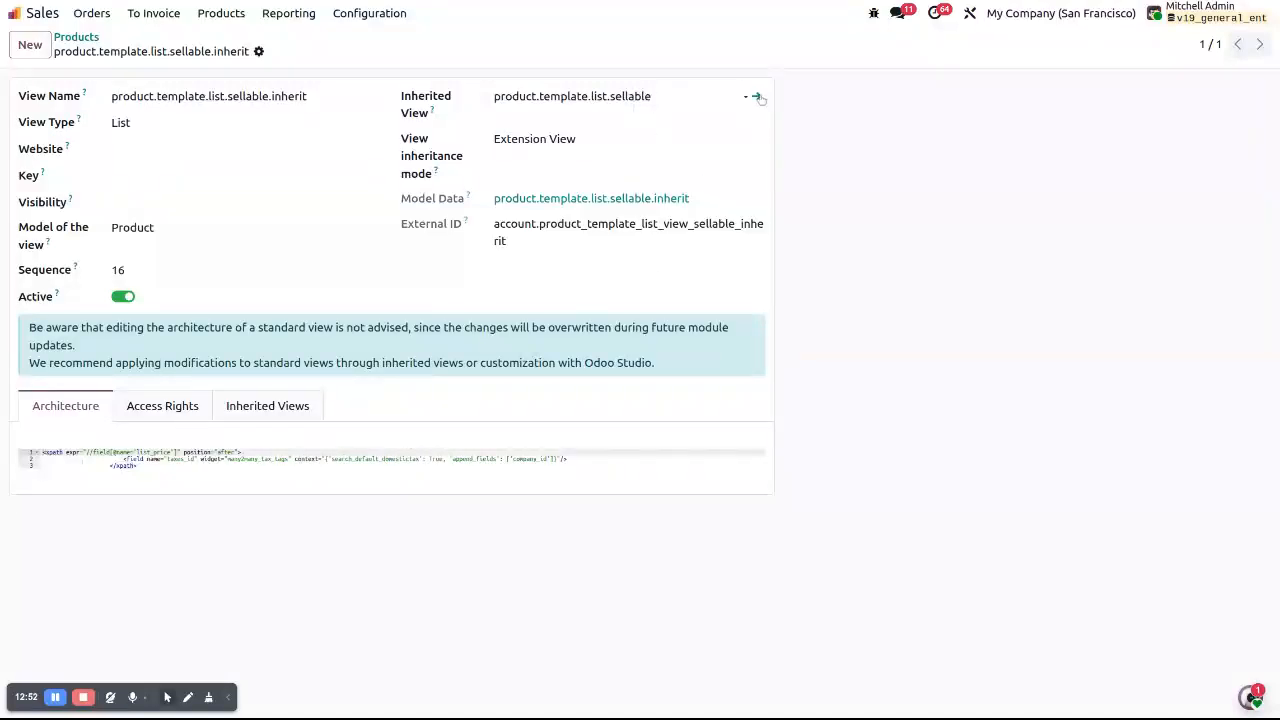
{"action": "left_click", "coordinate": [757, 97]}
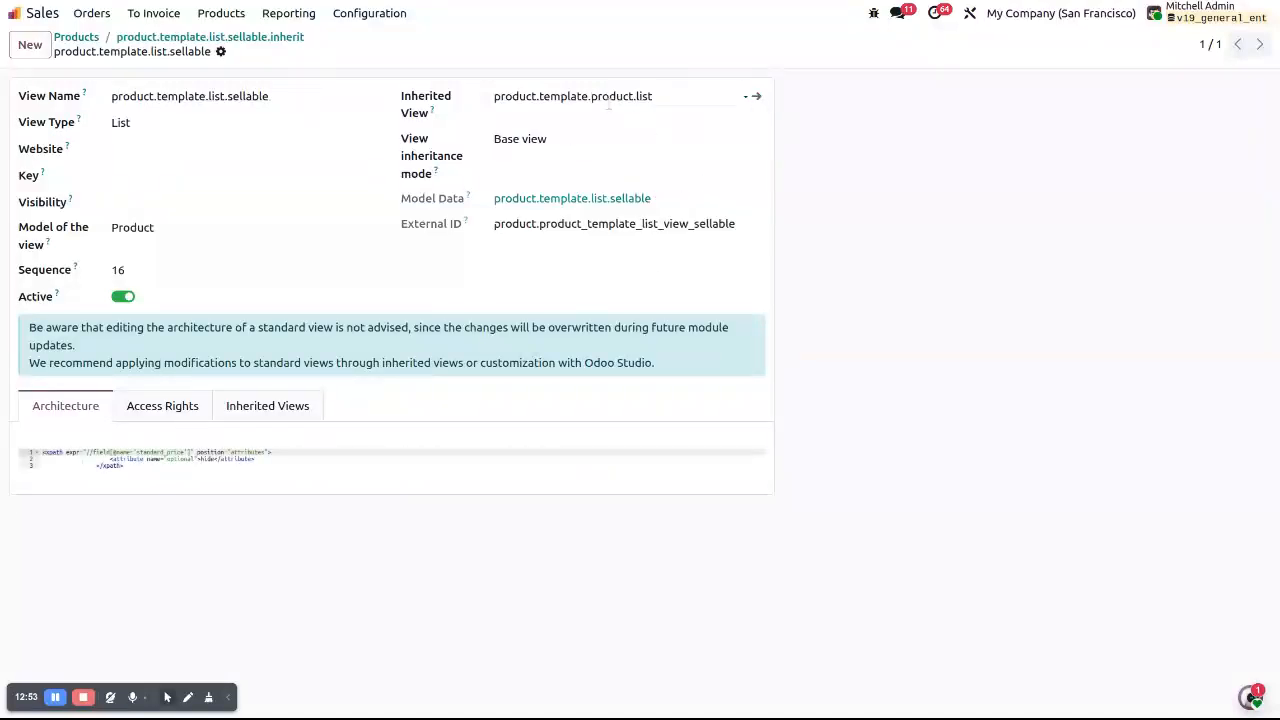
{"action": "left_click", "coordinate": [756, 96]}
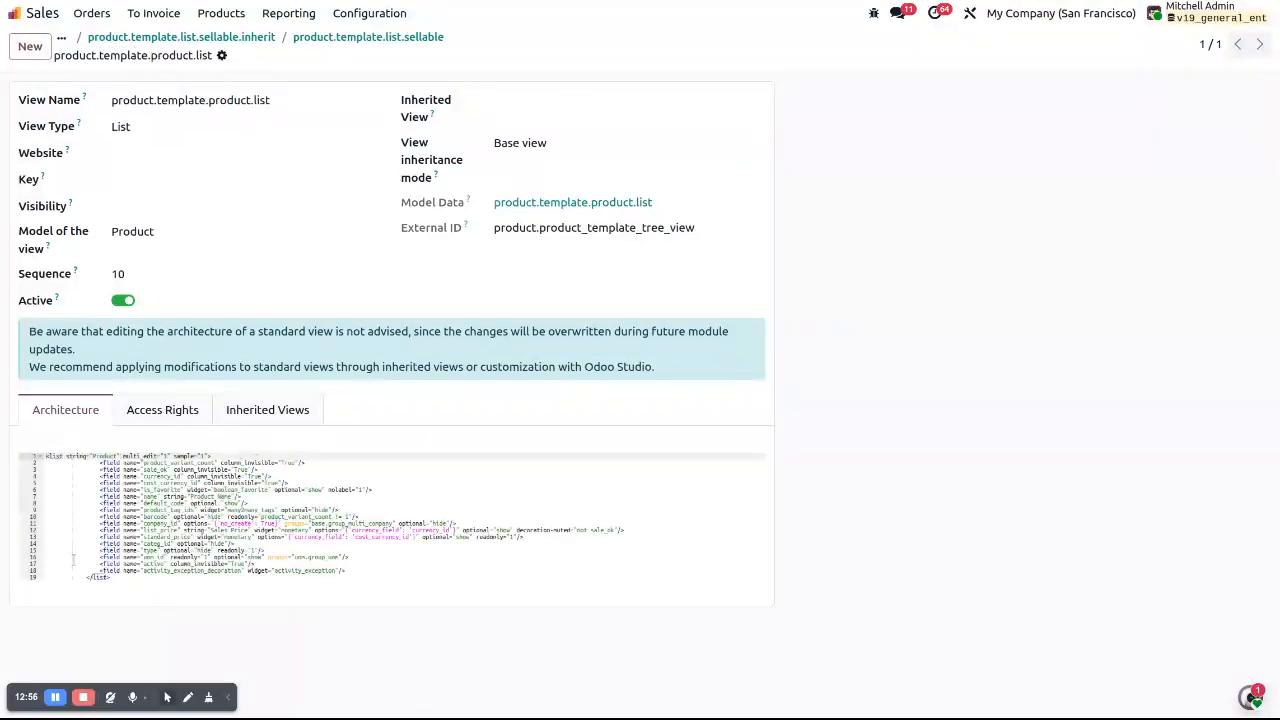
{"action": "double_click", "coordinate": [162, 530]}
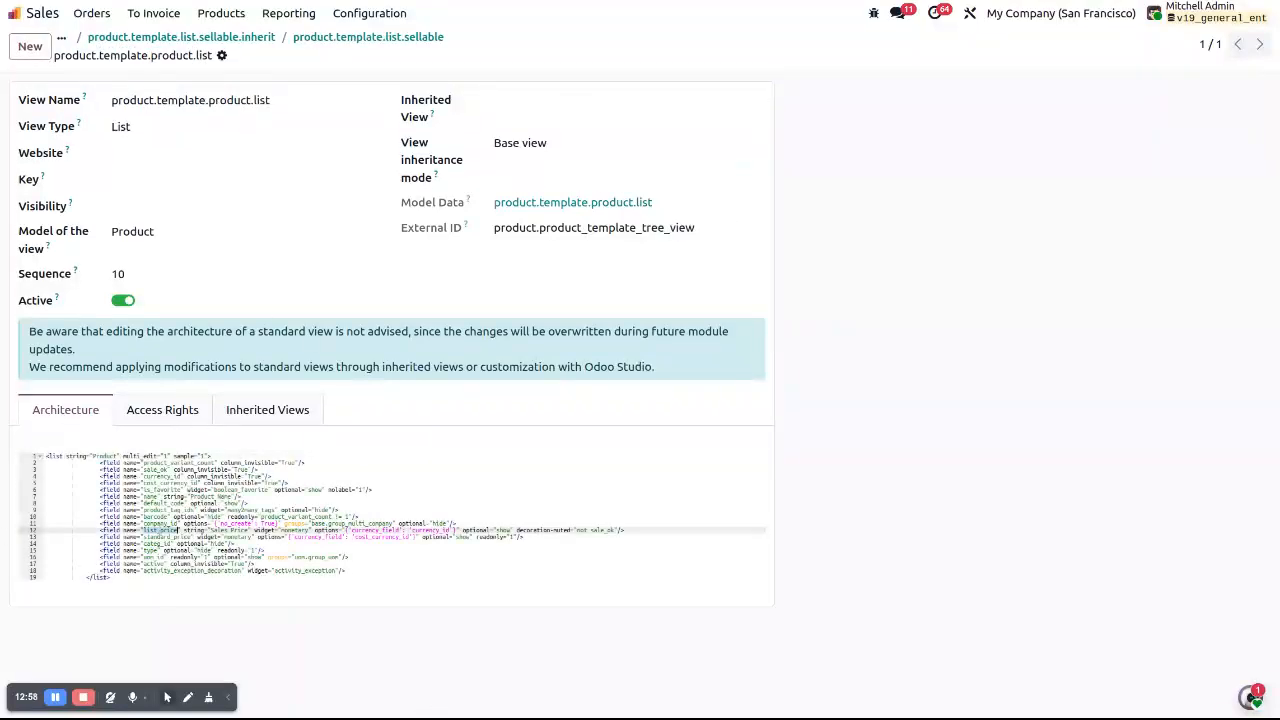
Start a new inherited view under product.template.product.list and name it product.template.list.inherited.price.visibility
{"action": "left_click", "coordinate": [281, 418]}
{"action": "scroll", "coordinate": [200, 520], "scroll_direction": "down", "scroll_amount": 1}
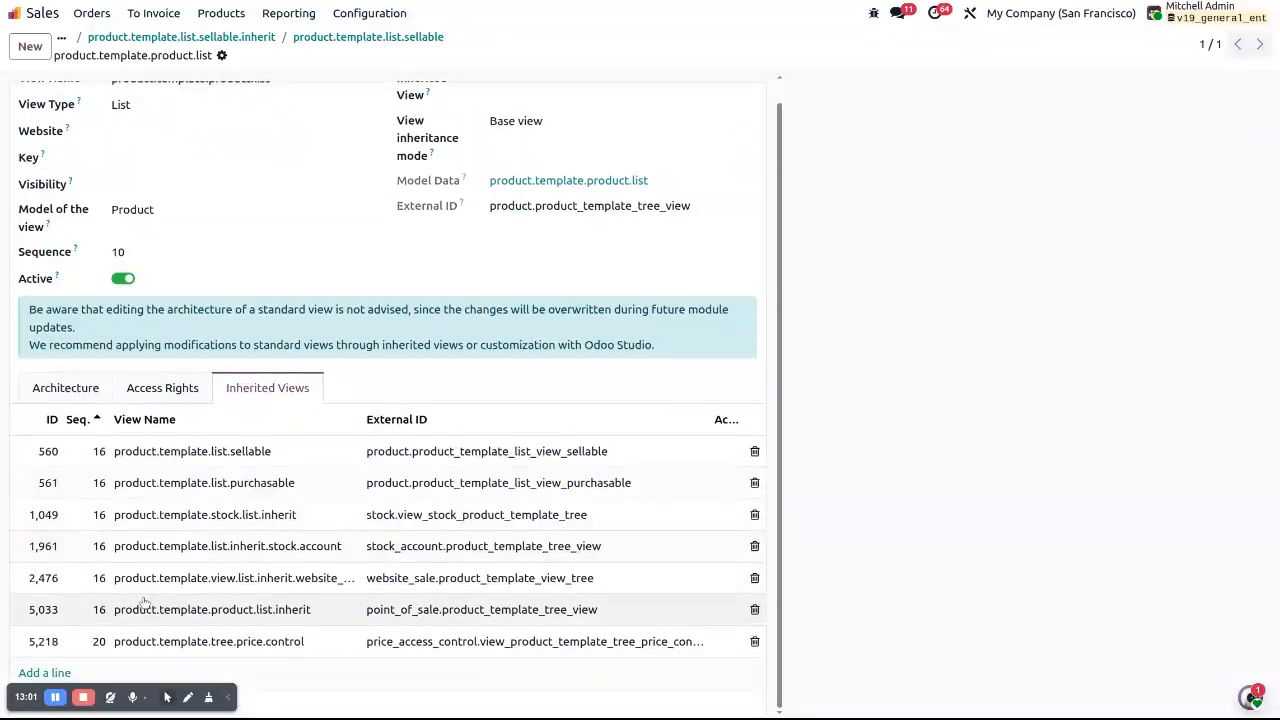
{"action": "left_click", "coordinate": [62, 673]}
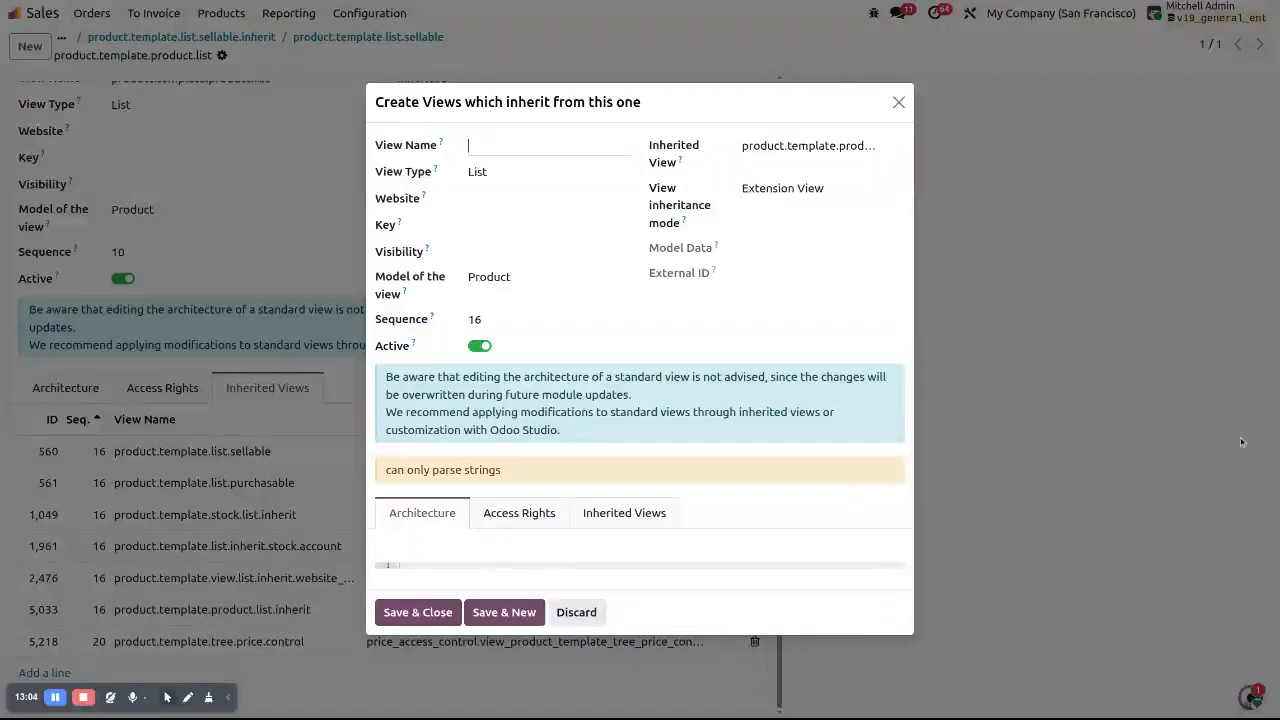
{"action": "left_click", "coordinate": [512, 146]}
{"action": "key", "text": "ctrl+v"}
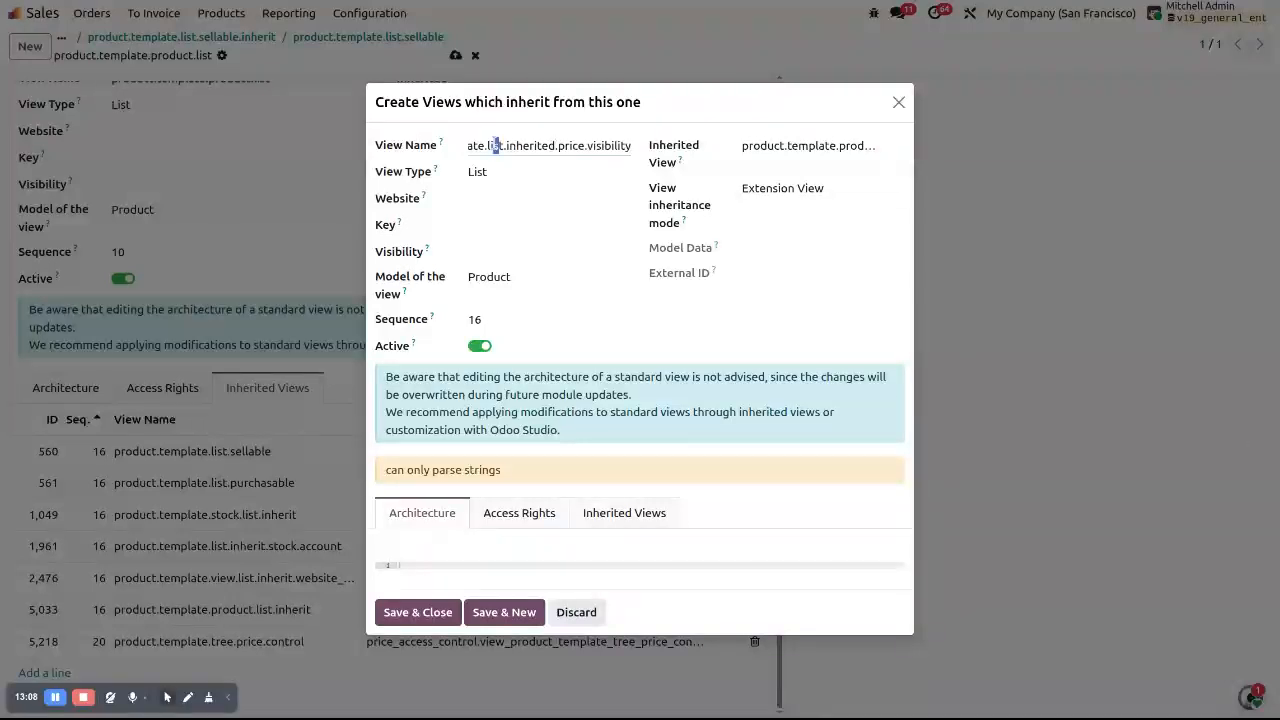
{"action": "left_click_drag", "start_coordinate": [500, 145], "coordinate": [471, 147]}
{"action": "left_click", "coordinate": [585, 146]}
{"action": "key", "text": "ctrl+a"}
{"action": "left_click", "coordinate": [585, 146]}
{"action": "left_click", "coordinate": [1276, 301]}
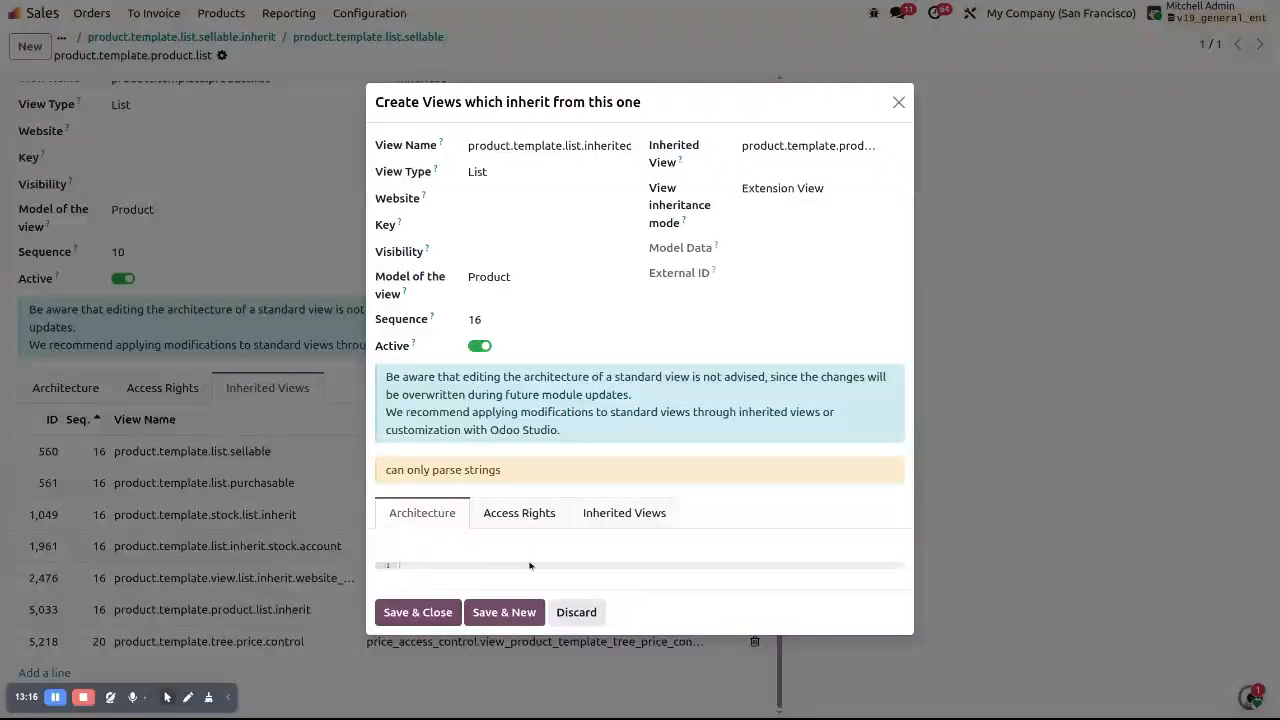
Enter the architecture: an invisible x_price_visibility field before list_price, and list_price's invisible attribute set to not x_price_visibility
{"action": "type", "text": "<data>     <!--Added Price Visibility Field-->     <xpath expr=\"//field[@name='list_price']\" position=\"before\">         <field name=\"x_price_visibility\" invisible=\"1\"/>     </xpath>      <!-- Hide/Show Product Sales Price Label -->     <xpath expr=\"//field[@name='list_price']\" position=\"attributes\">         <attribute name=\"invisible\">not x_price_visibility</attribute>     </xpath> </data>"}
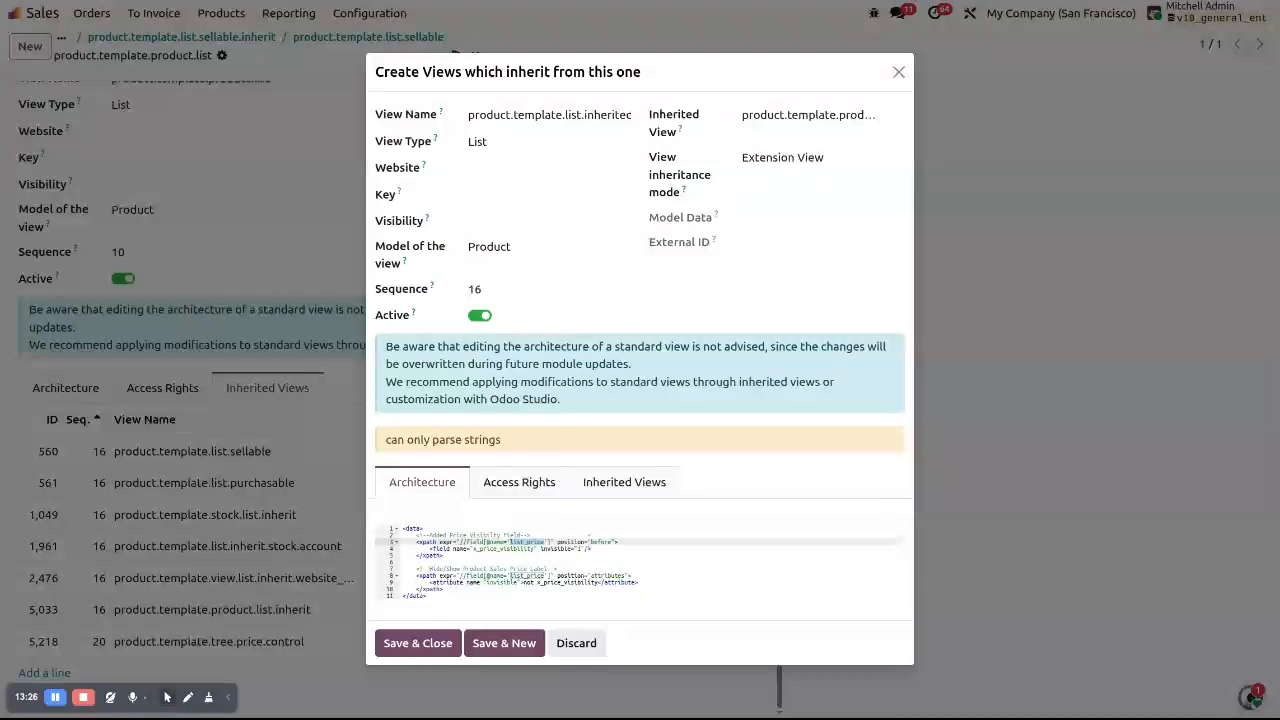
Review the new architecture's list_price expressions, the x_price_visibility field, and the invisible attribute condition
{"action": "double_click", "coordinate": [596, 542]}
{"action": "left_click", "coordinate": [521, 542]}
{"action": "double_click", "coordinate": [534, 548]}
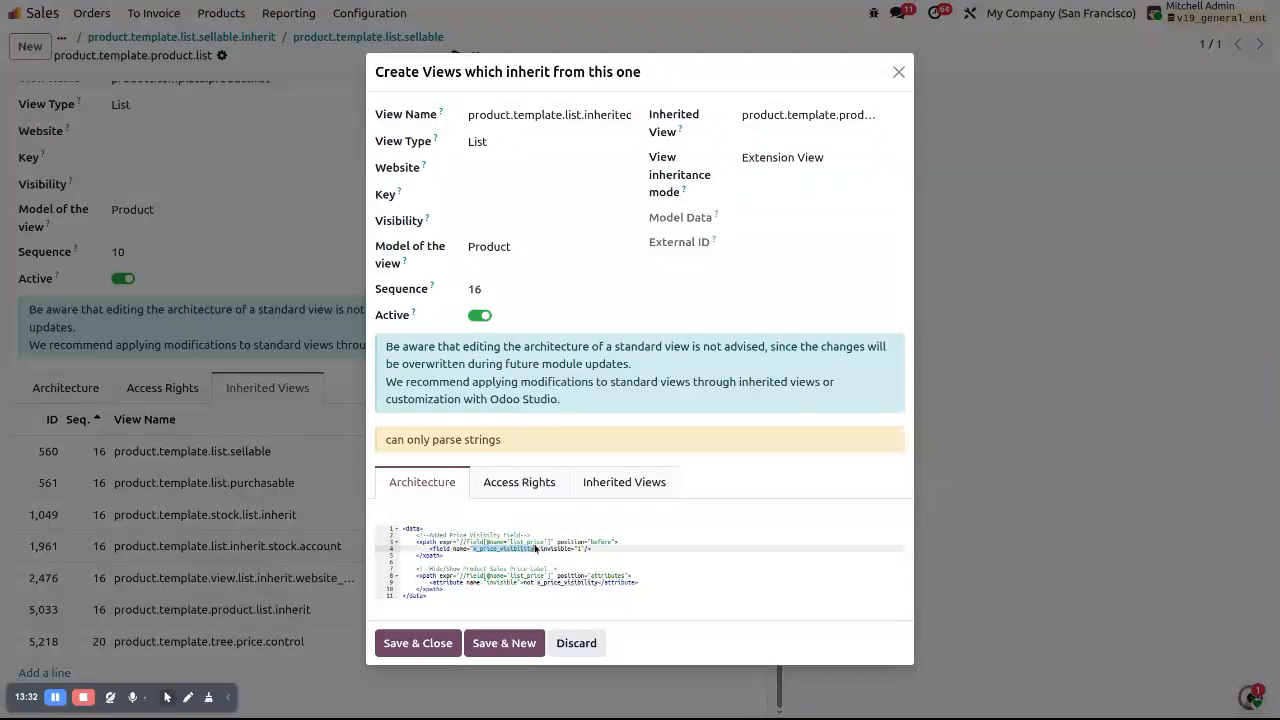
{"action": "left_click", "coordinate": [534, 548]}
{"action": "left_click", "coordinate": [471, 590]}
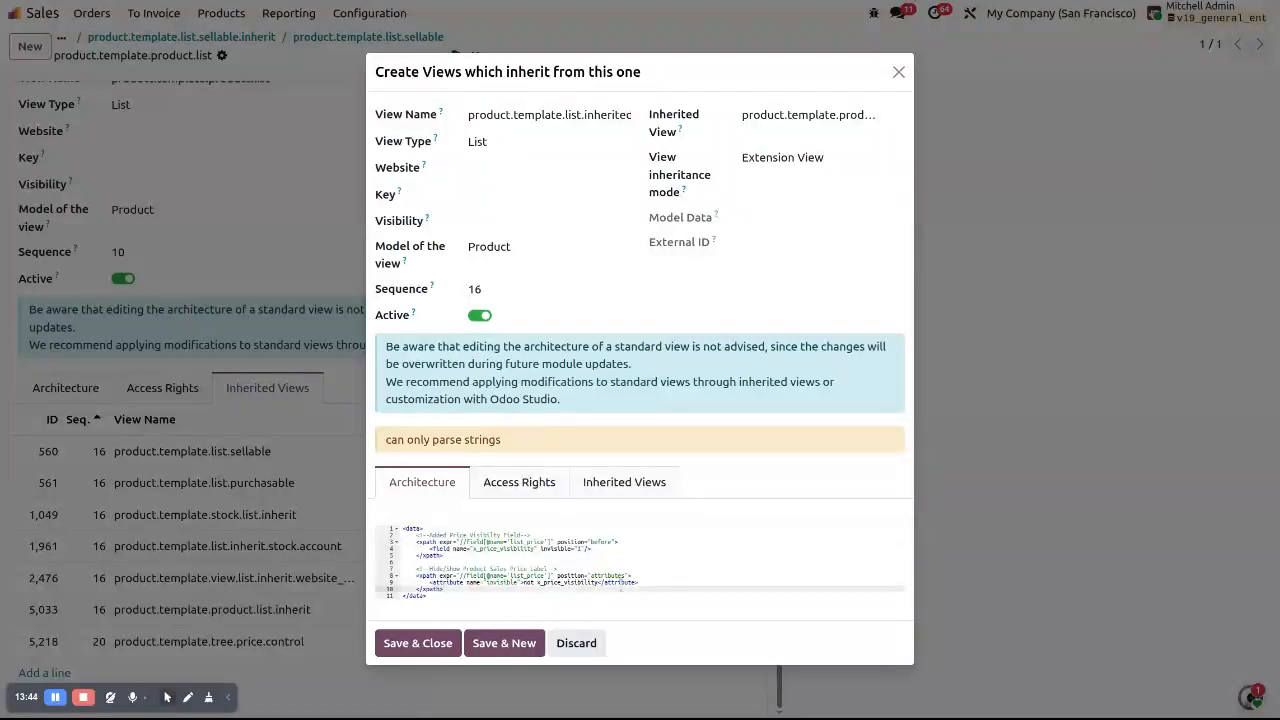
{"action": "double_click", "coordinate": [527, 576]}
{"action": "left_click", "coordinate": [525, 577]}
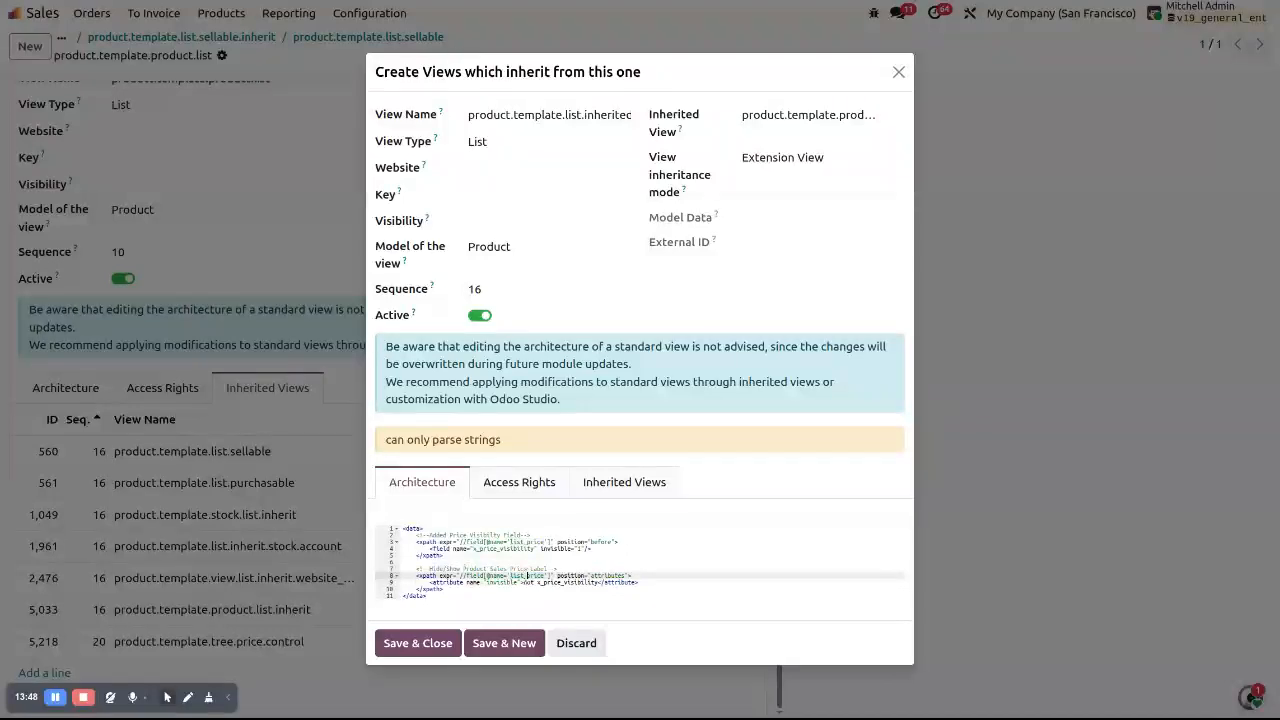
{"action": "double_click", "coordinate": [609, 576]}
{"action": "left_click", "coordinate": [567, 582]}
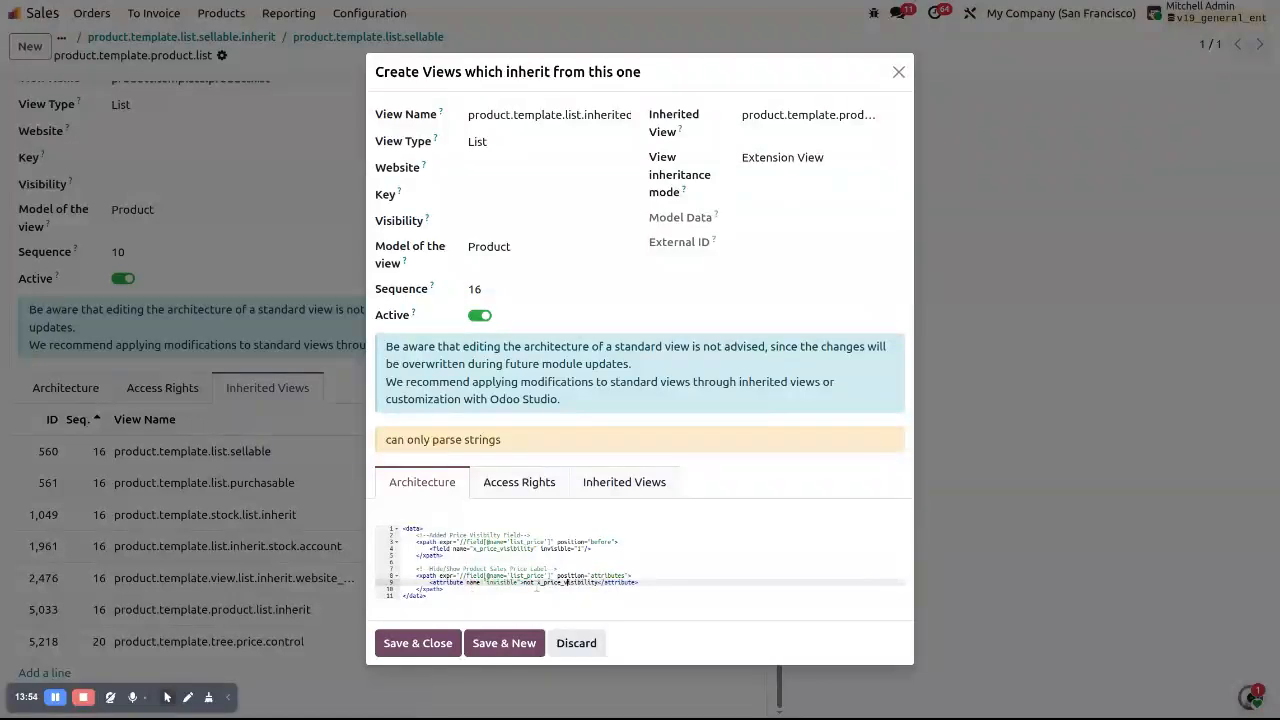
Save and close the new inherited list view, and save its parent view product.template.product.list
{"action": "left_click", "coordinate": [537, 582]}
{"action": "left_click", "coordinate": [468, 592]}
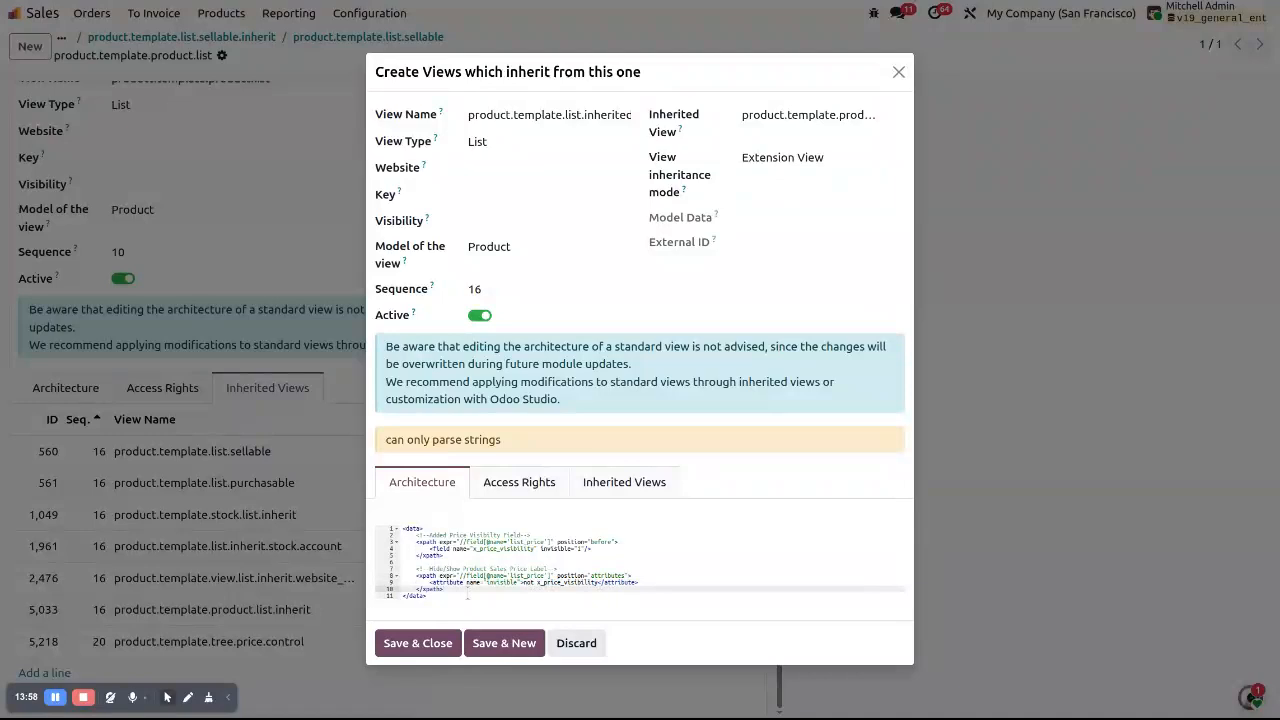
{"action": "left_click", "coordinate": [560, 582]}
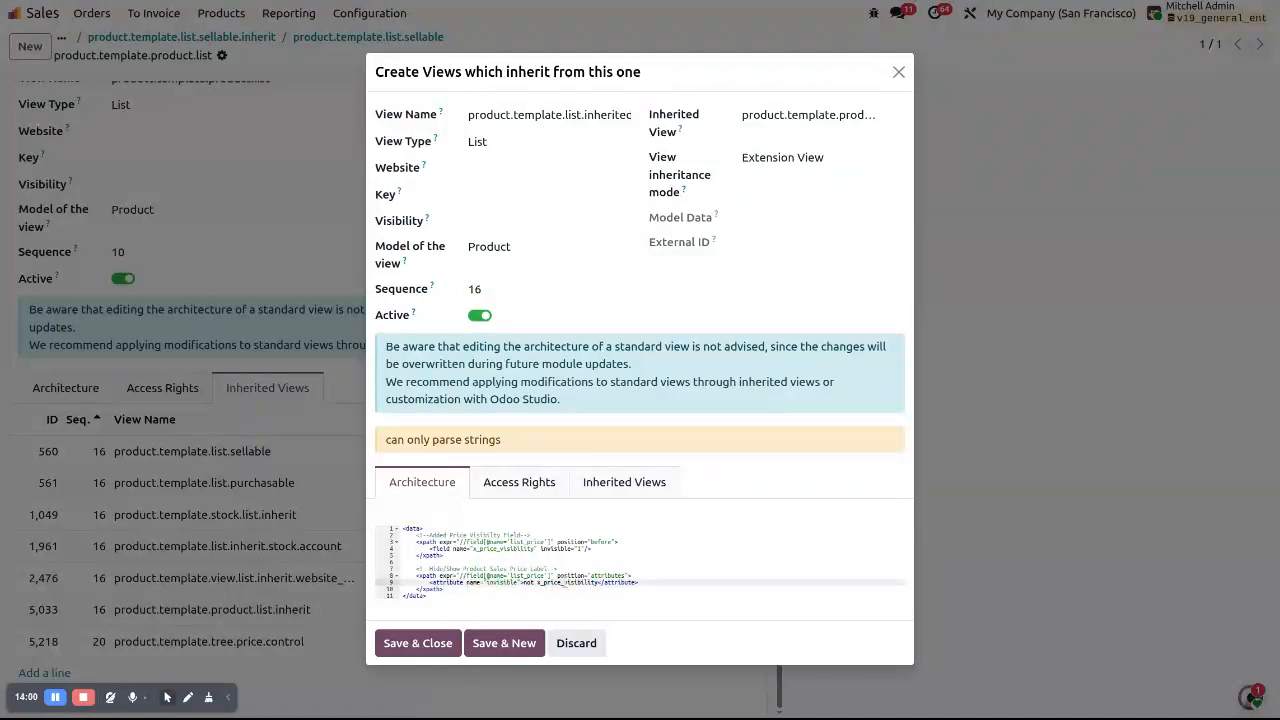
{"action": "left_click", "coordinate": [416, 643]}
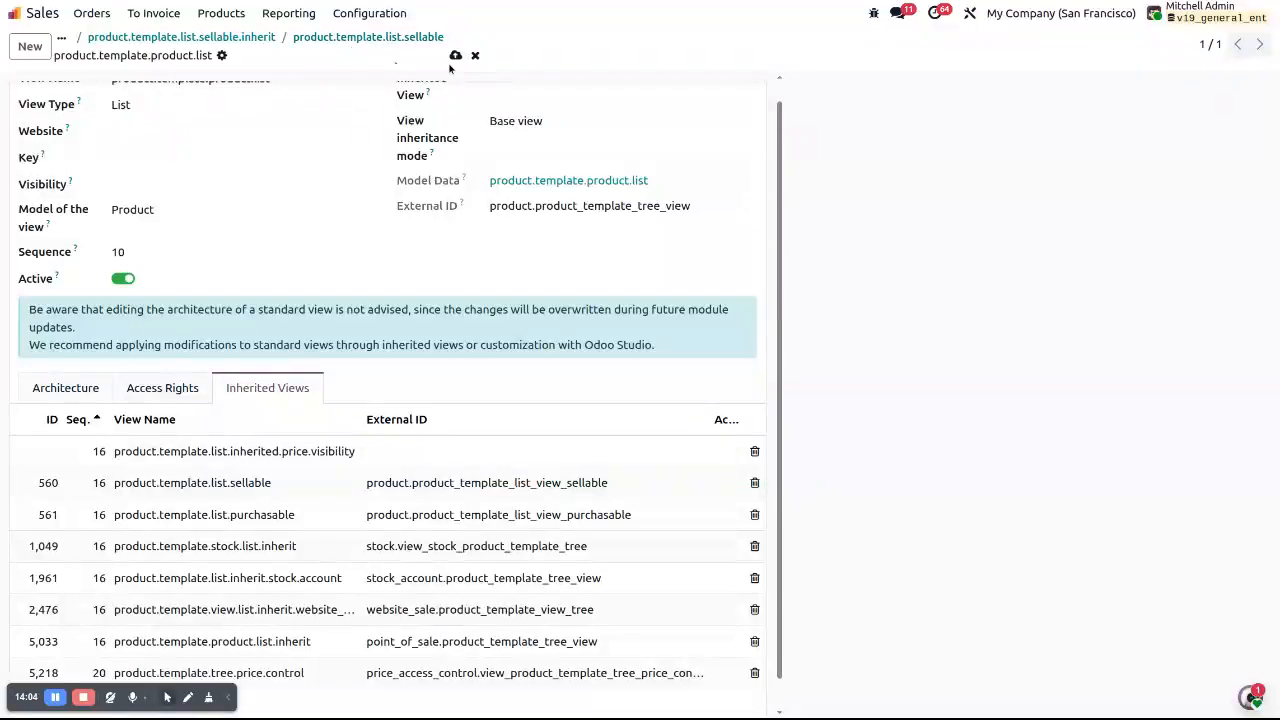
{"action": "left_click", "coordinate": [455, 56]}
Reopen the Sales products in list view and check the sales price there and on the Acoustic Bloc Screens form
{"action": "left_click", "coordinate": [248, 37]}
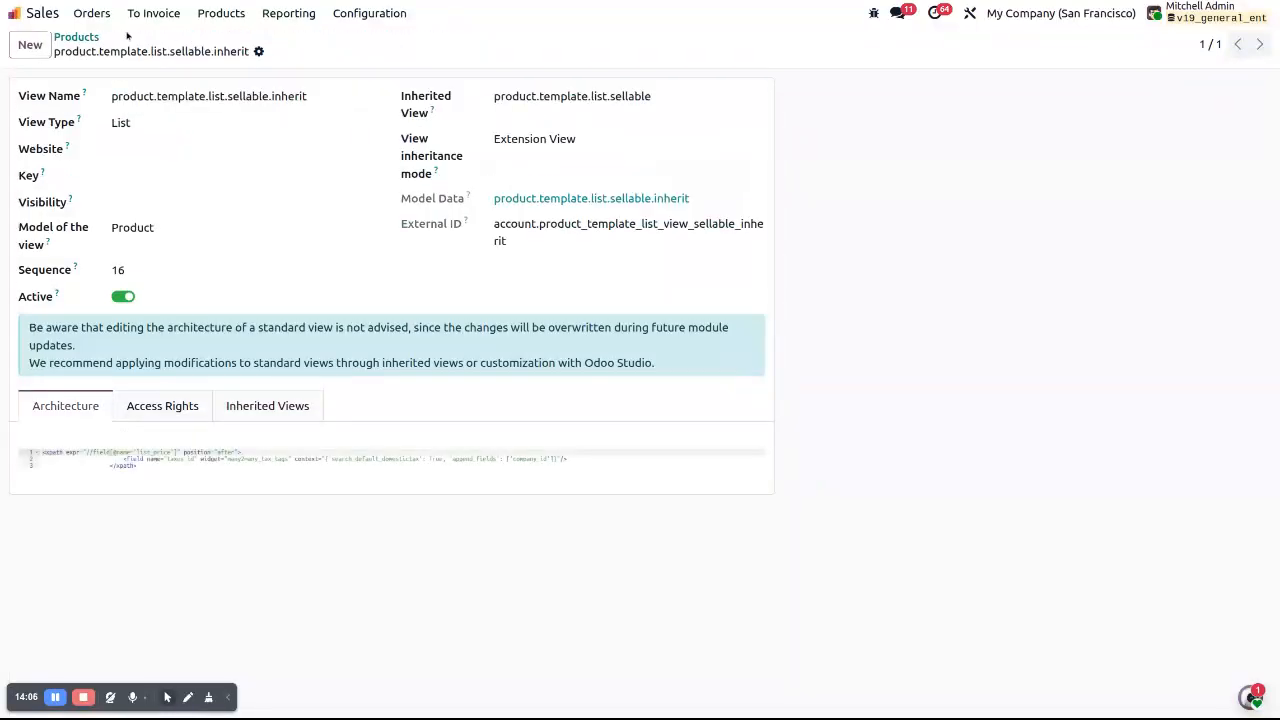
{"action": "left_click", "coordinate": [92, 37]}
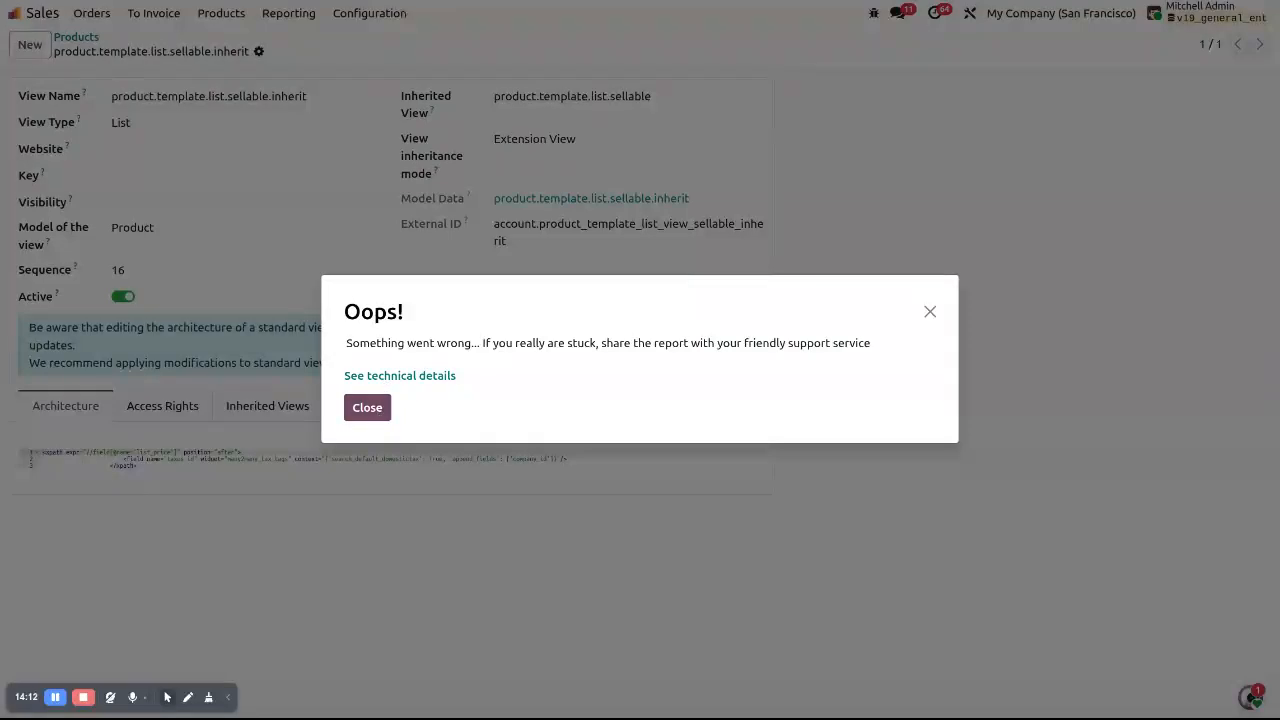
{"action": "left_click", "coordinate": [348, 411]}
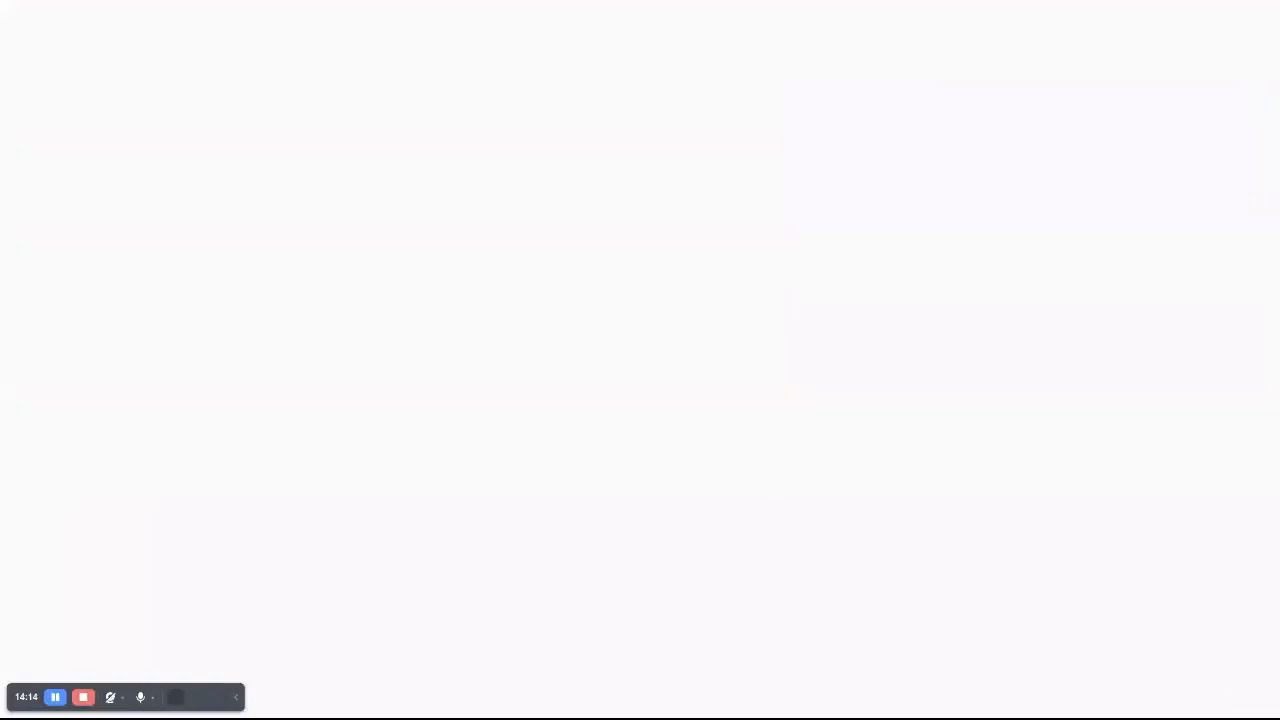
{"action": "left_click", "coordinate": [221, 13]}
{"action": "left_click", "coordinate": [242, 40]}
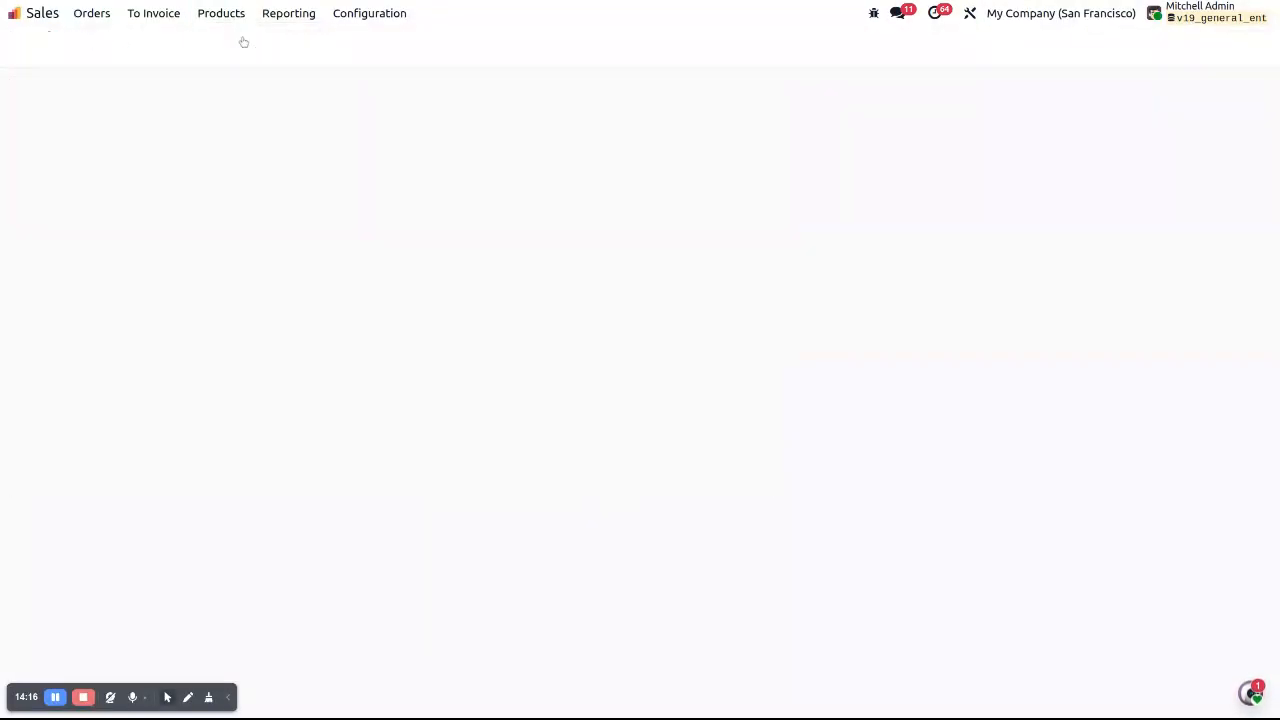
{"action": "left_click", "coordinate": [1220, 44]}
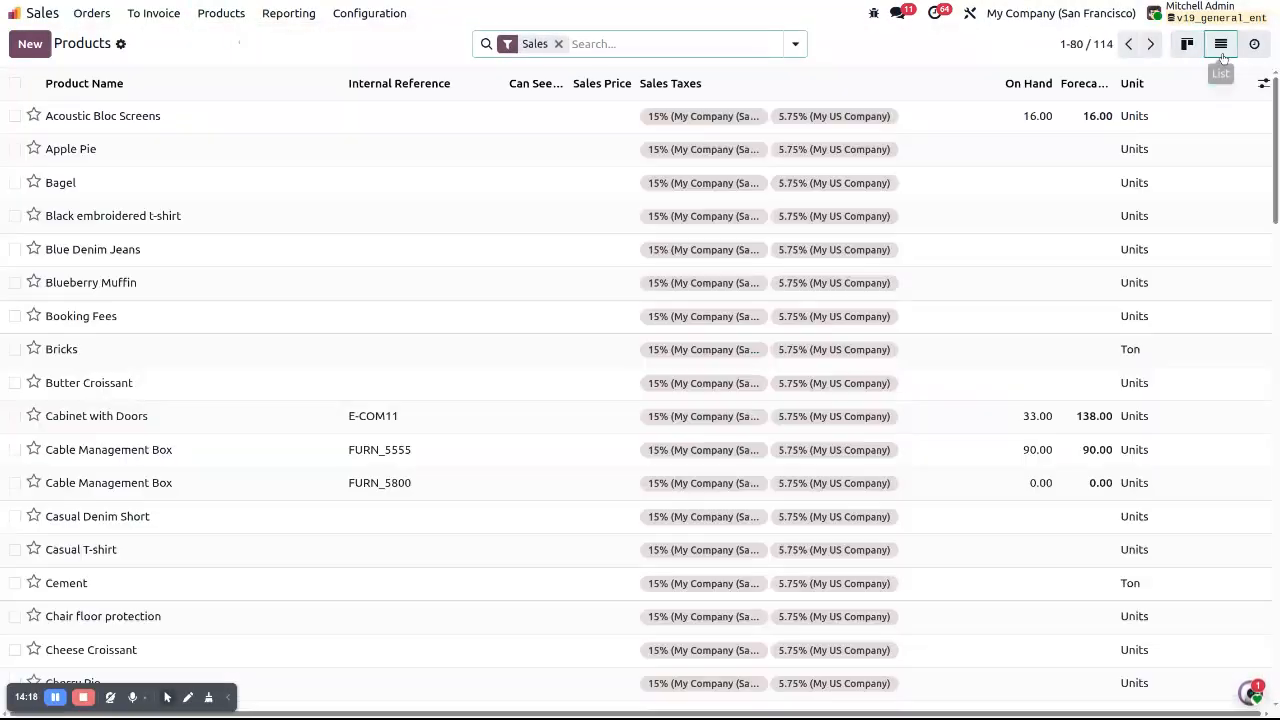
{"action": "left_click", "coordinate": [600, 117]}
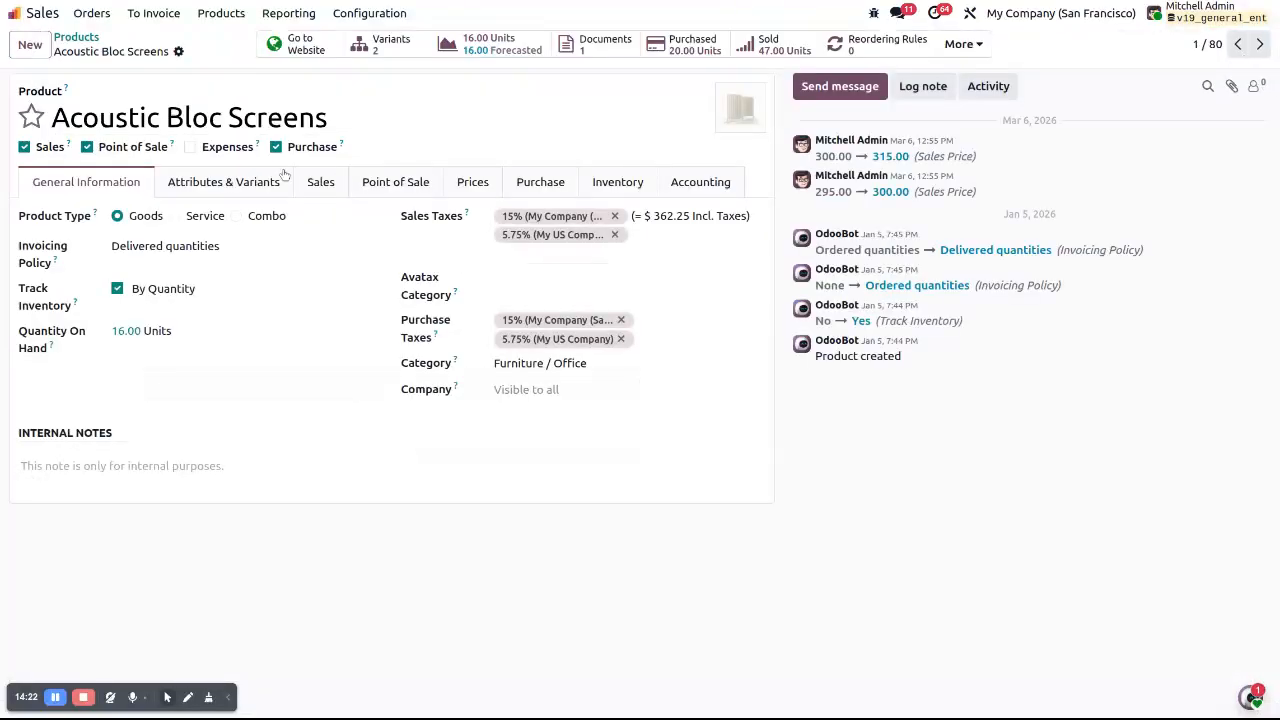
{"action": "left_click", "coordinate": [76, 37]}
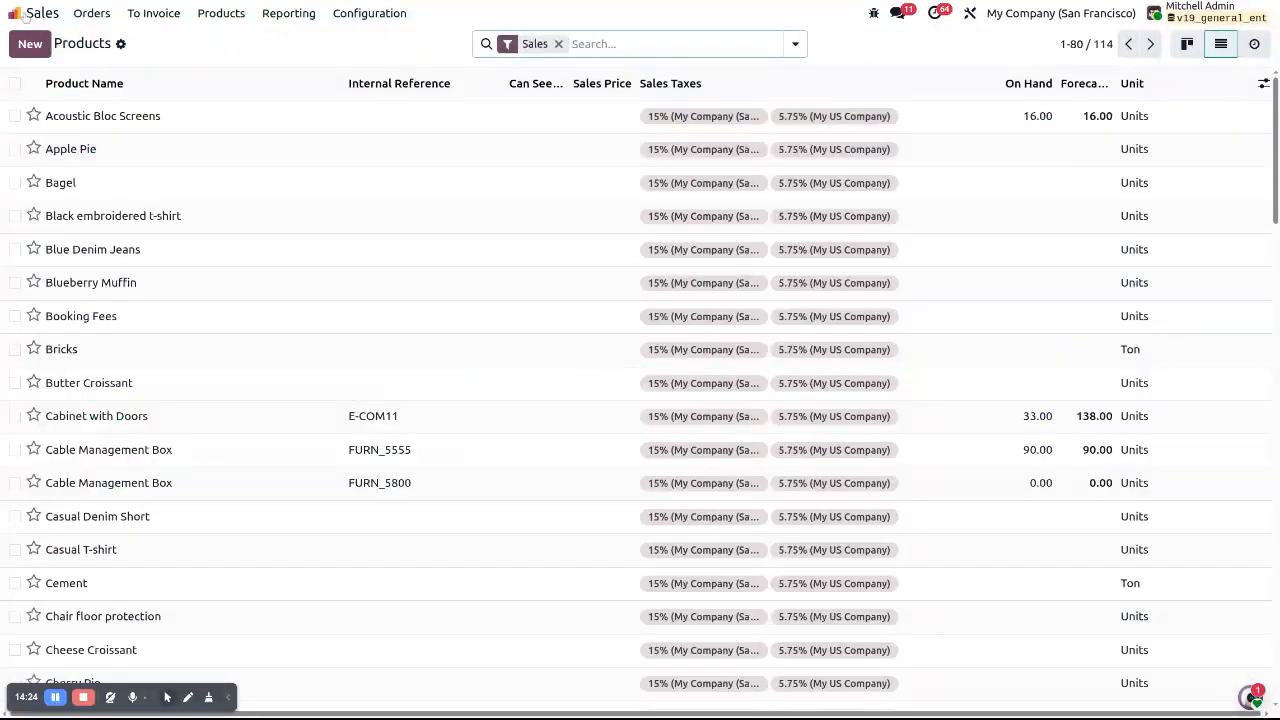
Open the administrator's user record, enable the "Can See Product Price?" extra right, and leave the record so the change is saved
{"action": "left_click", "coordinate": [16, 13]}
{"action": "key", "text": "slash"}
{"action": "type", "text": "user"}
{"action": "key", "text": "Return"}
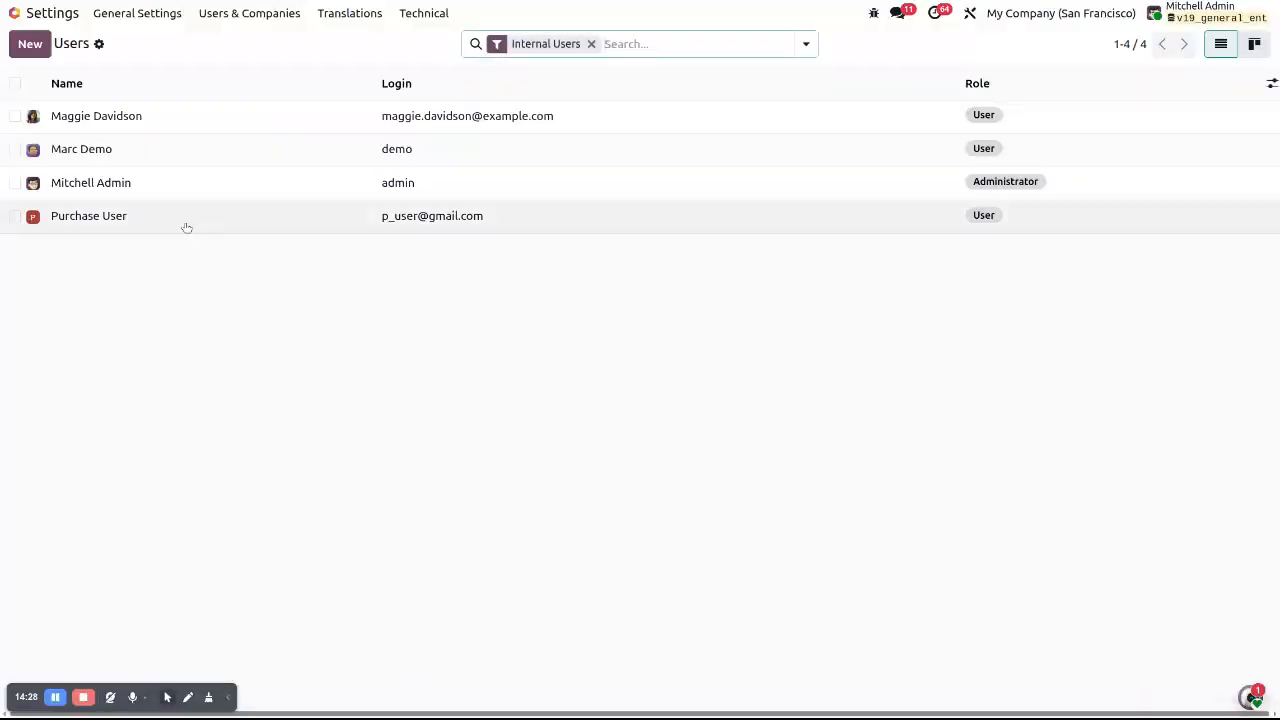
{"action": "left_click", "coordinate": [220, 193]}
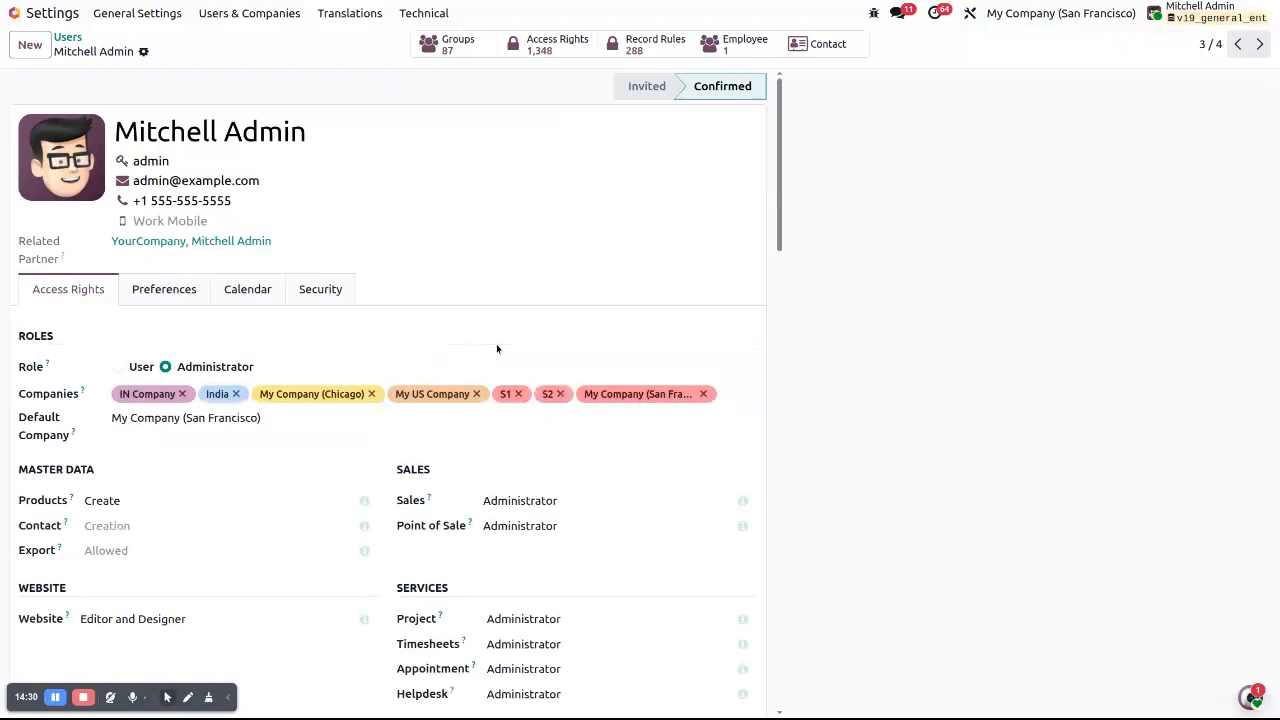
{"action": "key", "text": "ctrl+f"}
{"action": "type", "text": "price"}
{"action": "left_click", "coordinate": [37, 421]}
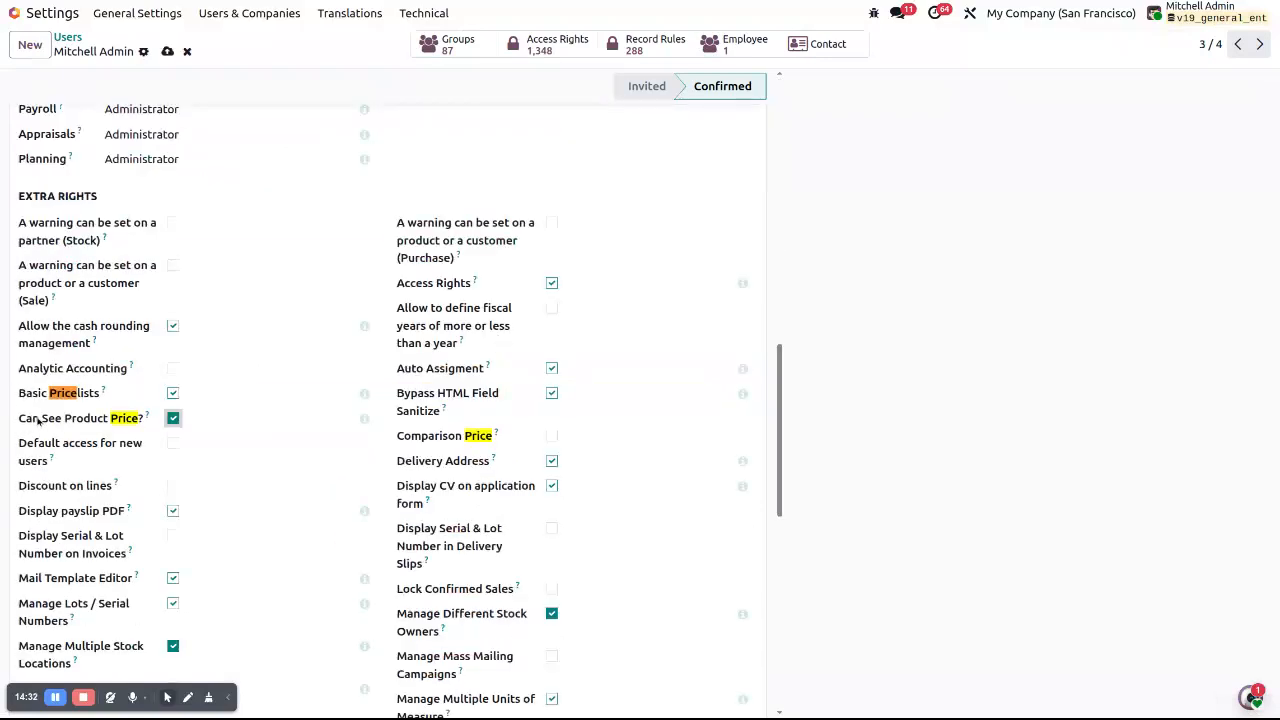
{"action": "left_click", "coordinate": [15, 14]}
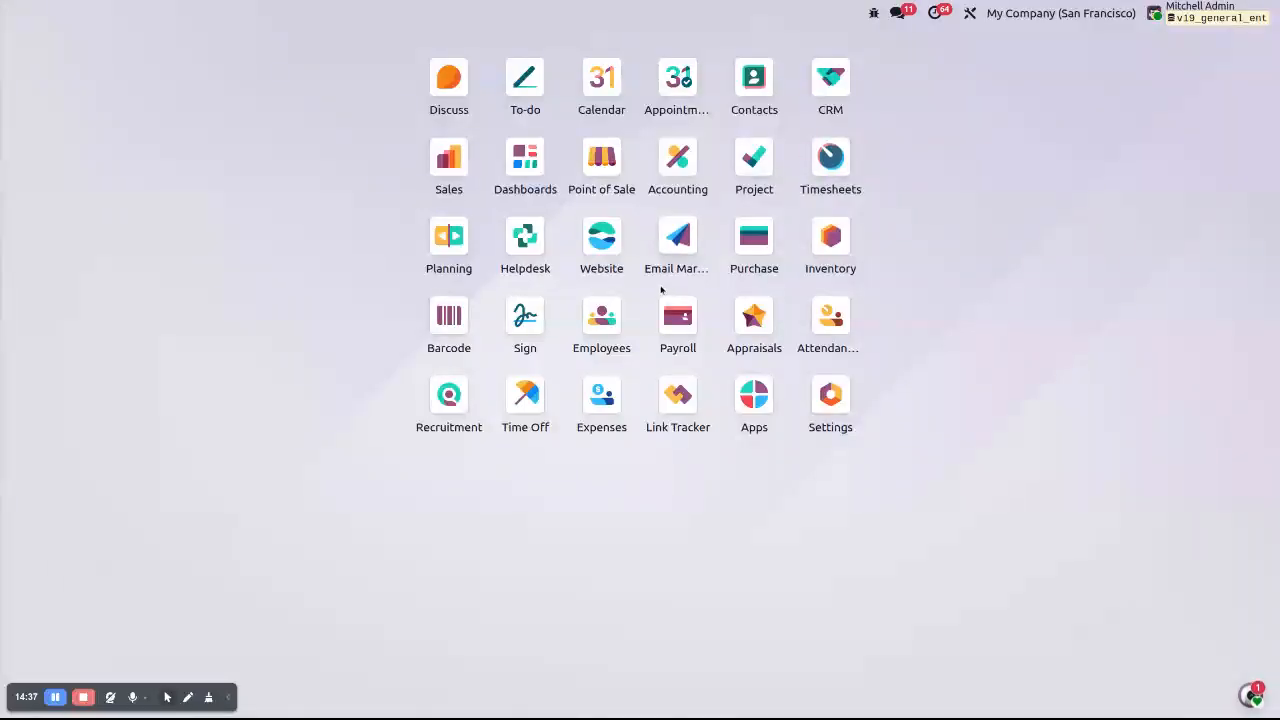
With the right enabled, check the Sales Price column in the product list and the Acoustic Bloc Screens form, and return to the home screen
{"action": "left_click", "coordinate": [446, 164]}
{"action": "left_click", "coordinate": [221, 14]}
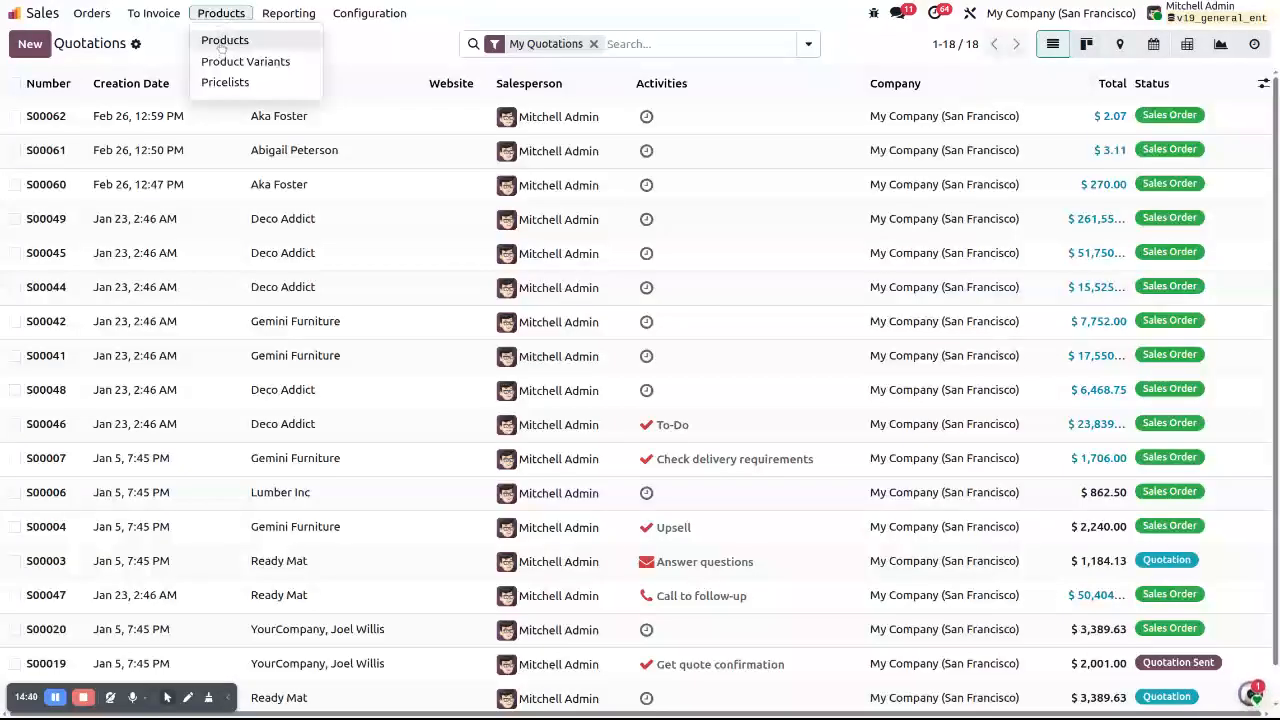
{"action": "left_click", "coordinate": [222, 40]}
{"action": "left_click", "coordinate": [1220, 43]}
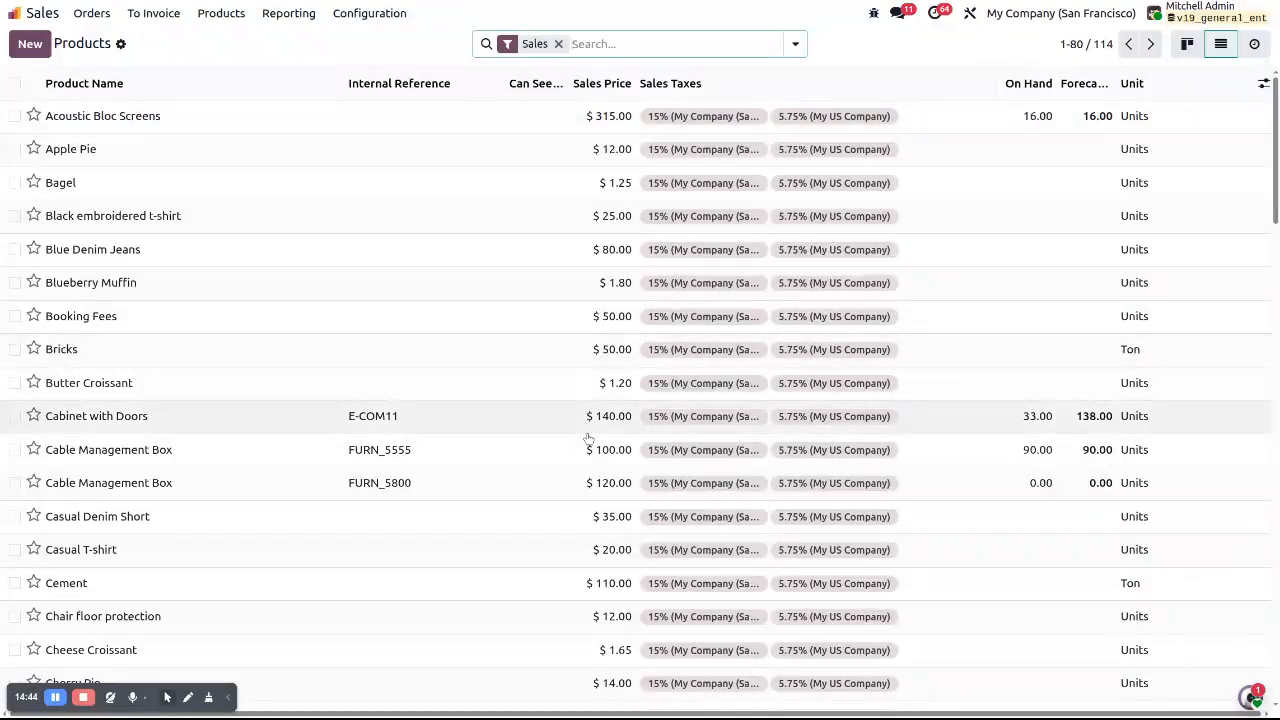
{"action": "left_click", "coordinate": [568, 120]}
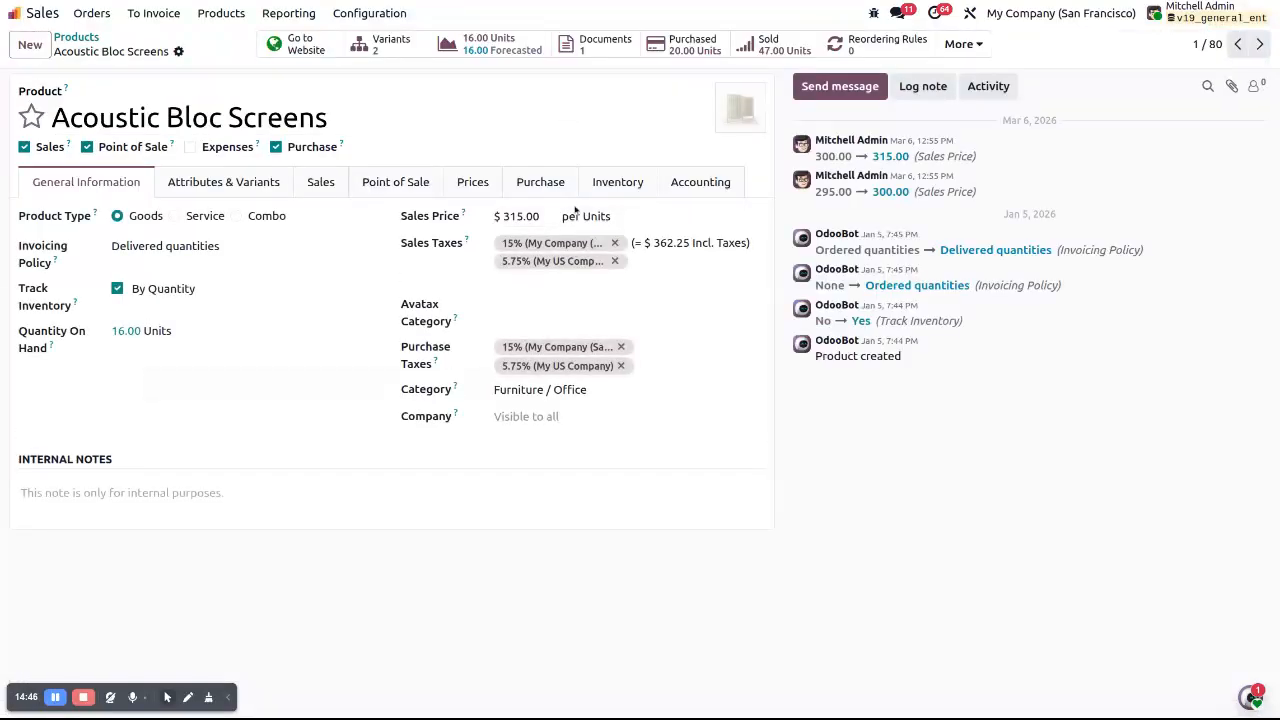
{"action": "left_click", "coordinate": [77, 37]}
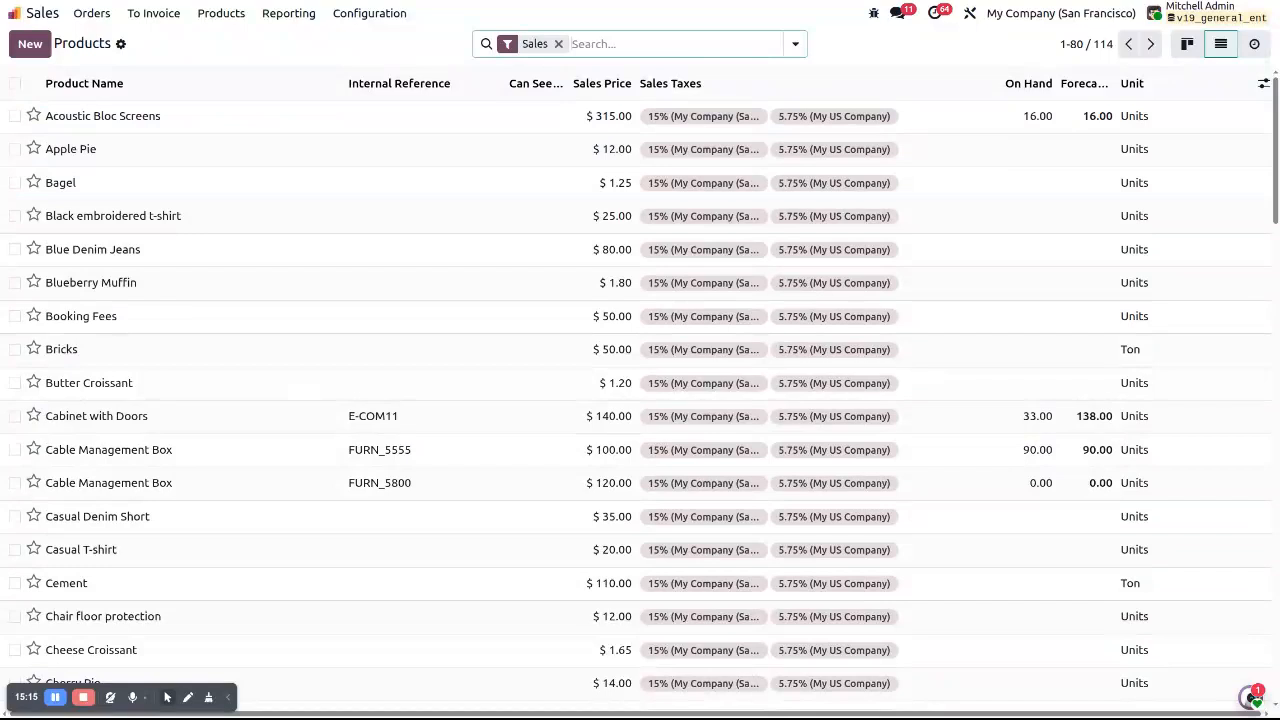
{"action": "left_click", "coordinate": [14, 13]}
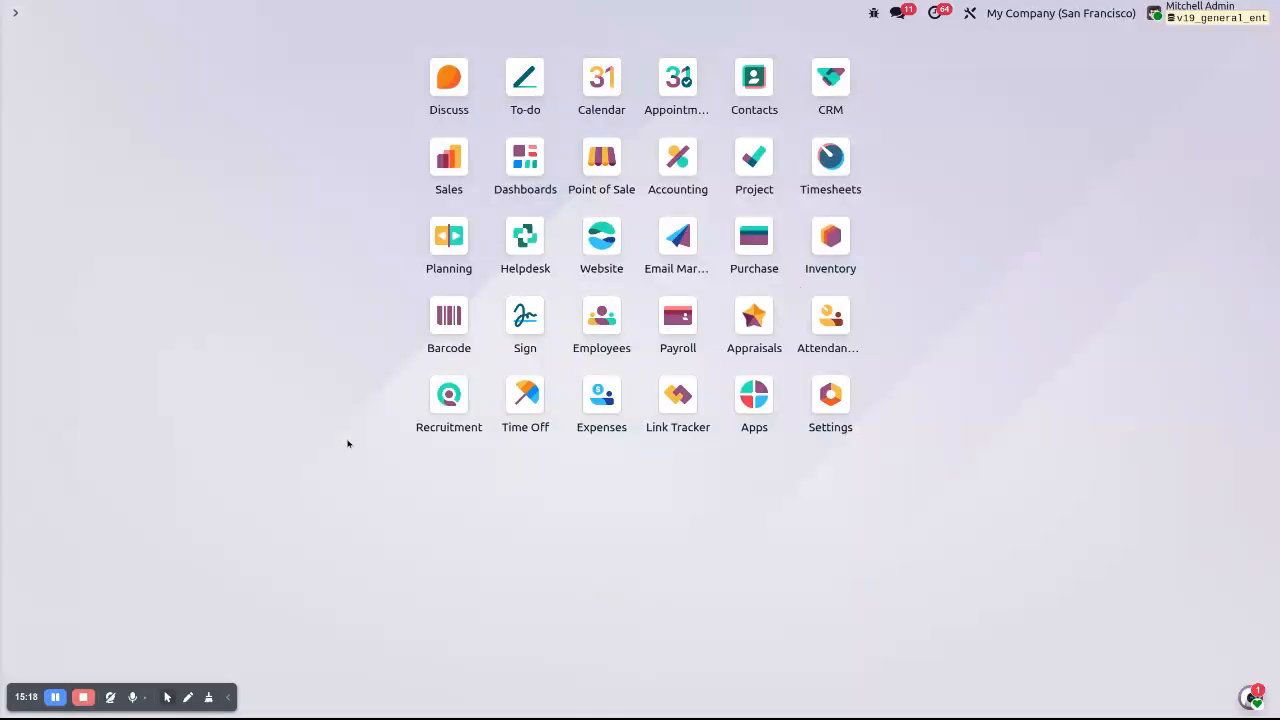